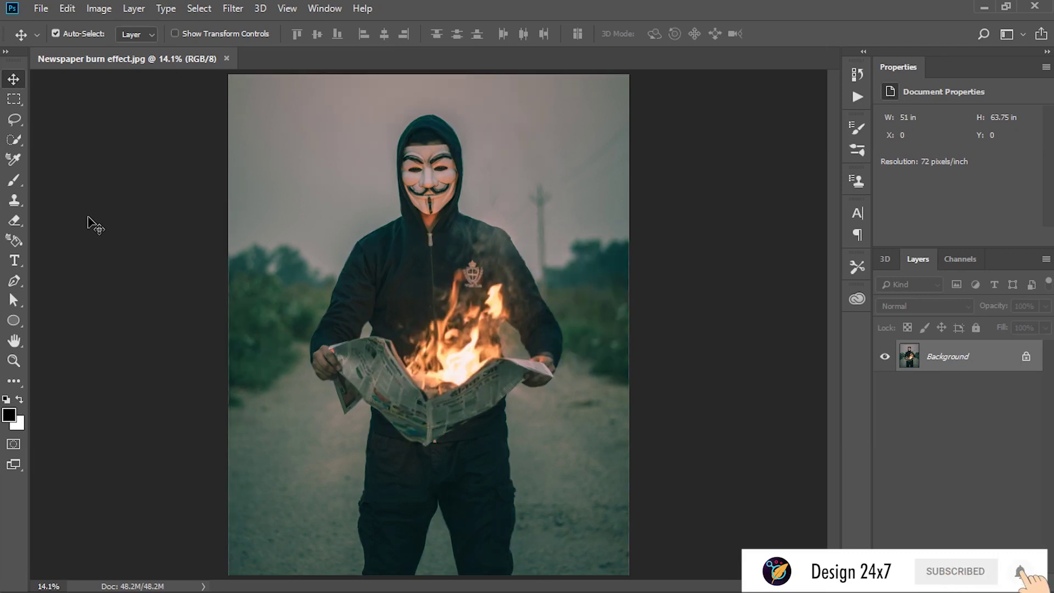
- Paste the newspaper as Layer 1 over the face, fit the view, and select the Background layer
{"action": "key", "text": "ctrl+v"}
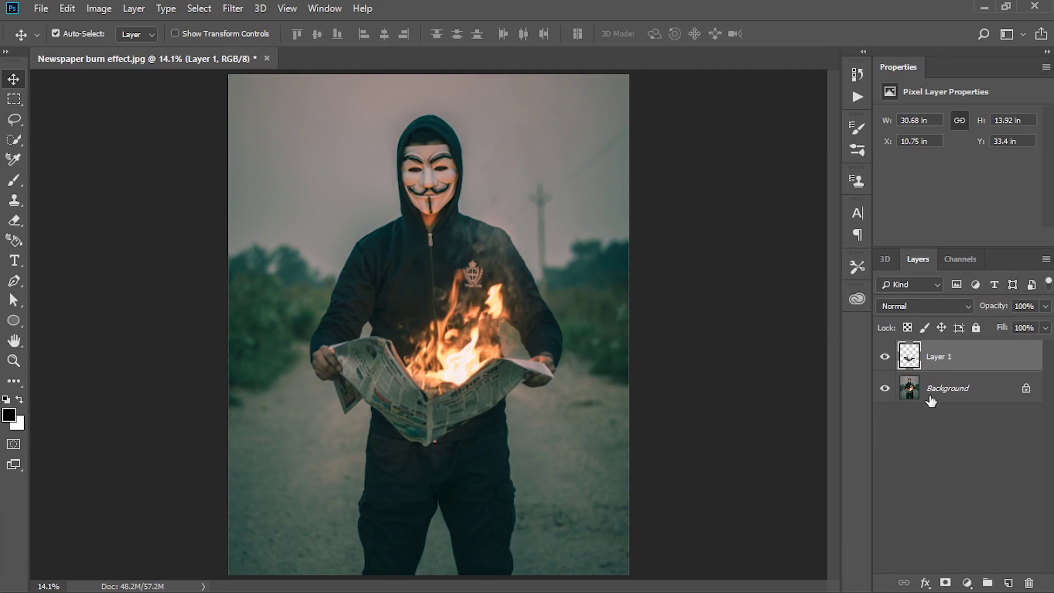
{"action": "left_click_drag", "start_coordinate": [427, 424], "coordinate": [462, 202]}
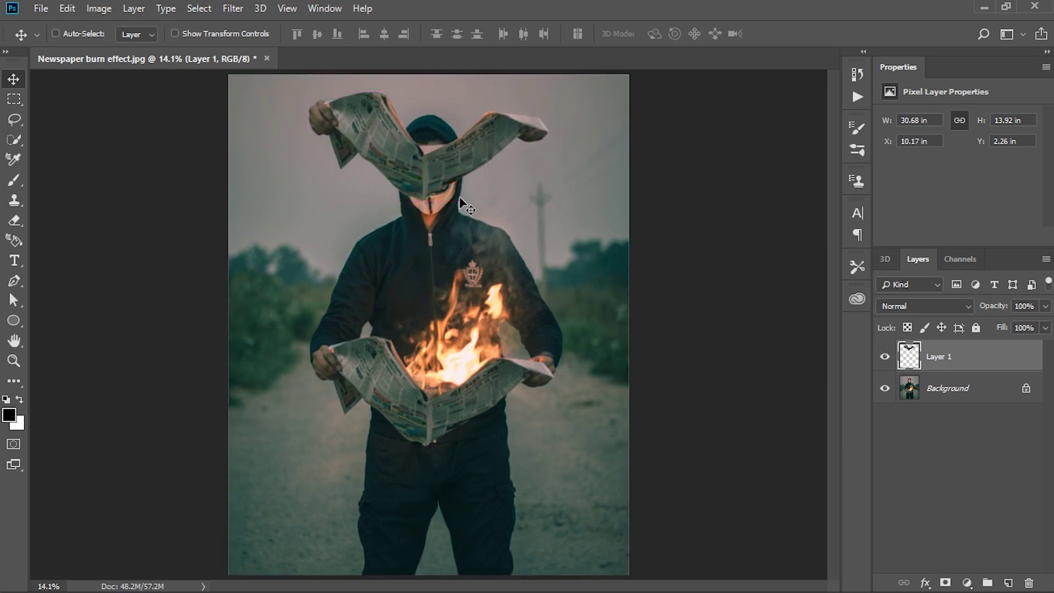
{"action": "scroll", "coordinate": [378, 165], "scroll_direction": "up", "scroll_amount": 3}
{"action": "scroll", "coordinate": [377, 147], "scroll_direction": "up", "scroll_amount": 2}
{"action": "mouse_move", "coordinate": [462, 193]}
{"action": "left_mouse_down"}
{"action": "mouse_move", "coordinate": [335, 403]}
{"action": "mouse_move", "coordinate": [405, 346]}
{"action": "left_mouse_up"}
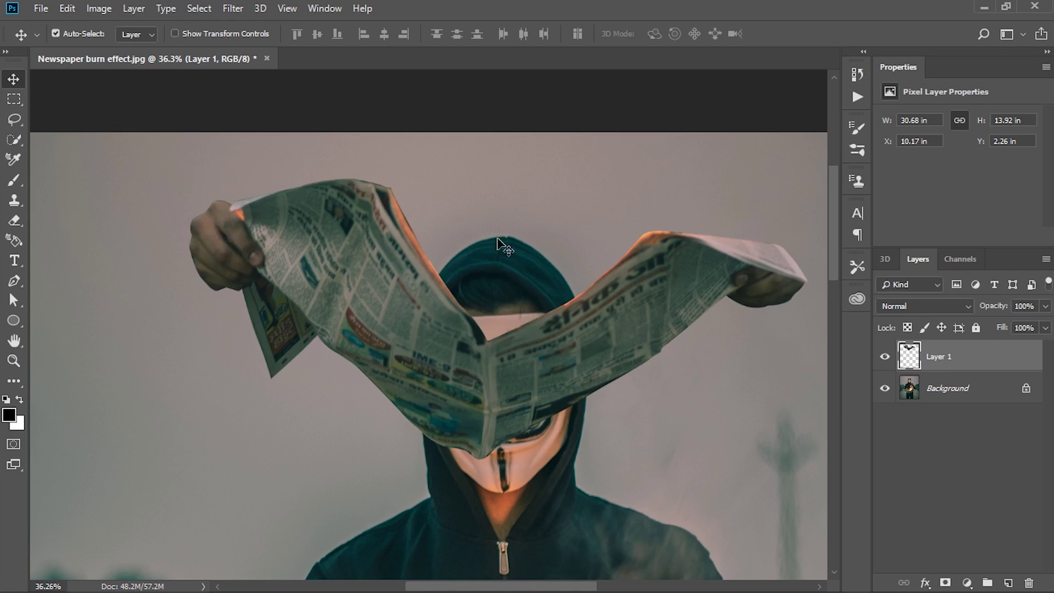
{"action": "key", "text": "ctrl+0"}
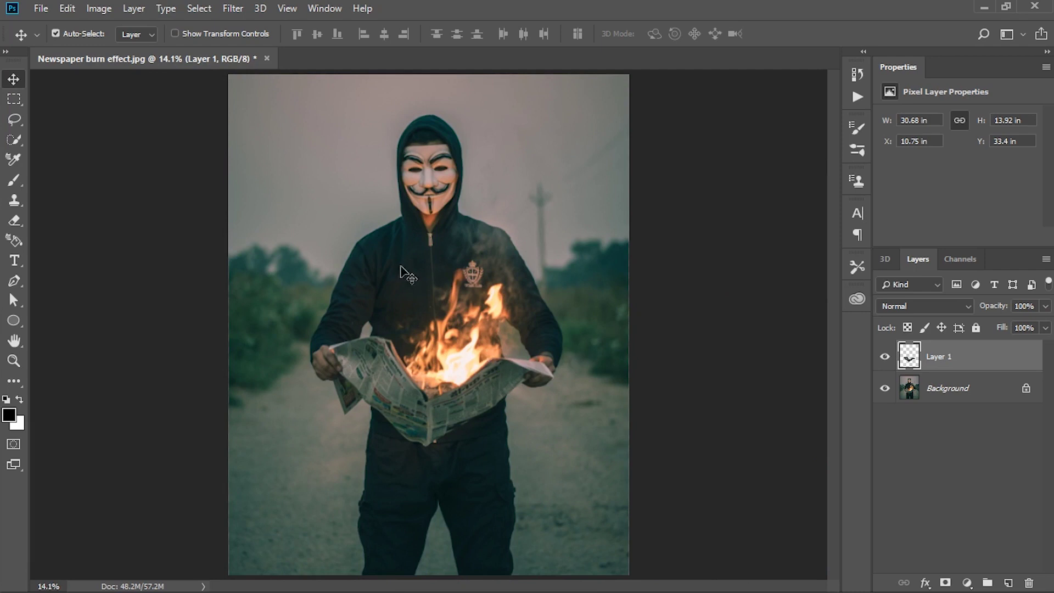
{"action": "left_click", "coordinate": [965, 391]}
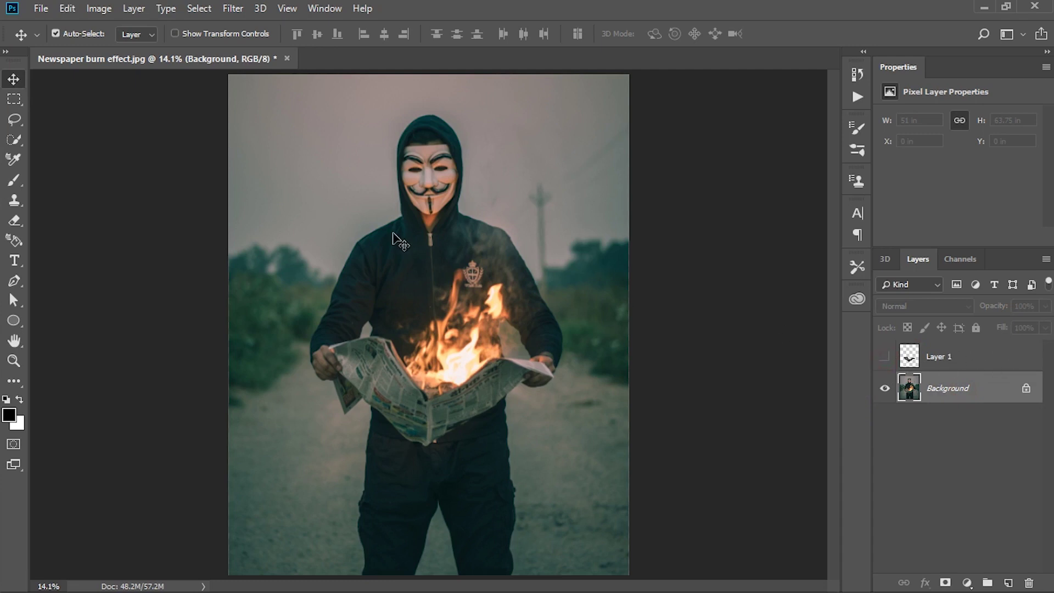
- Lasso-select the flames on the hoodie chest down to the newspaper
{"action": "left_click", "coordinate": [14, 120]}
{"action": "scroll", "coordinate": [417, 318], "scroll_direction": "up", "scroll_amount": 3}
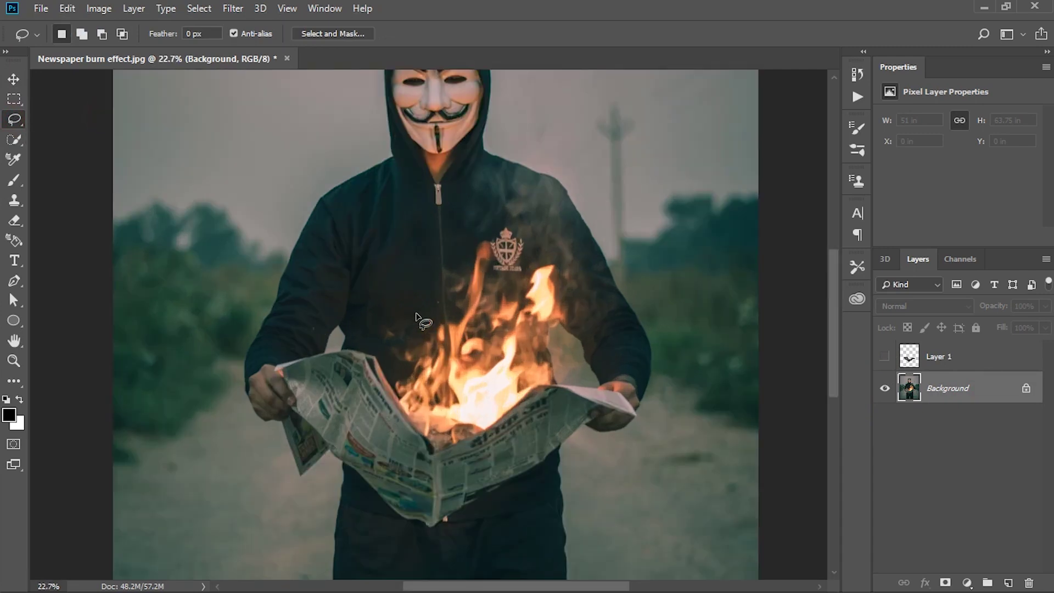
{"action": "left_click_drag", "start_coordinate": [491, 247], "coordinate": [391, 379]}
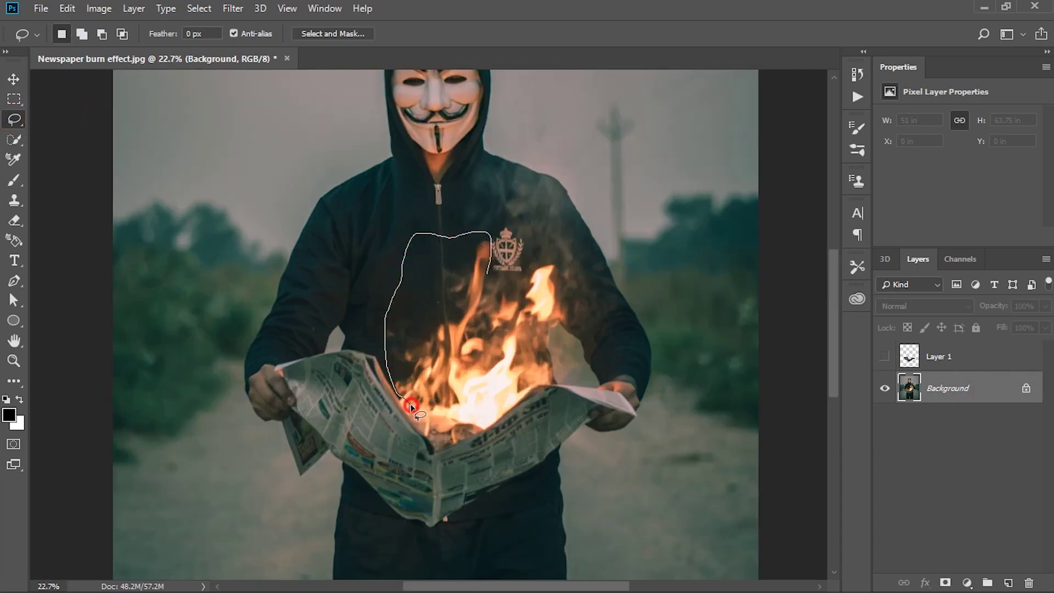
{"action": "left_click_drag", "start_coordinate": [412, 406], "coordinate": [488, 268]}
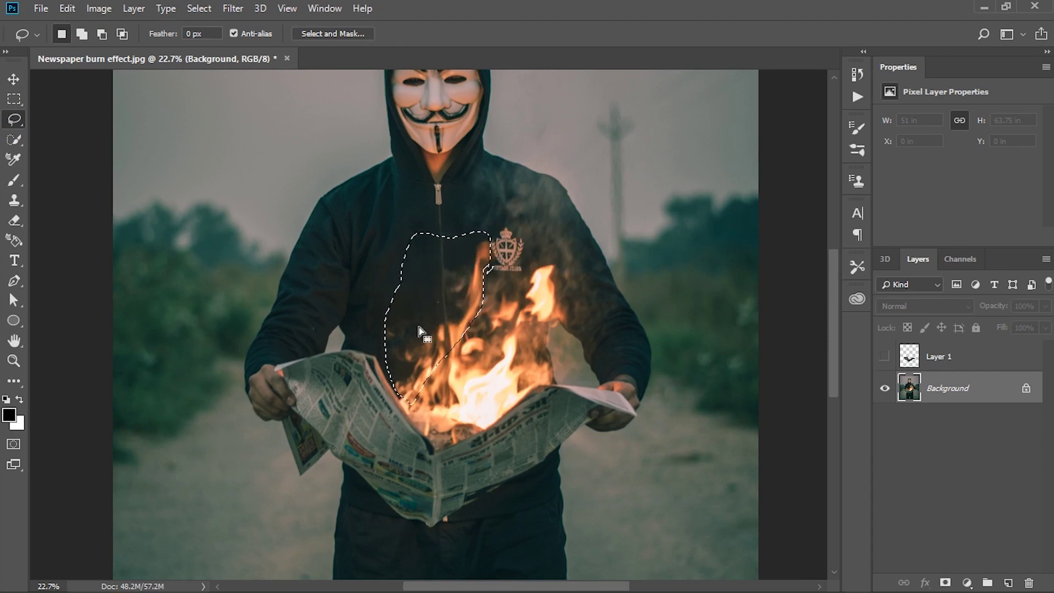
- Fill the lasso selection using Edit > Fill with Content-Aware contents
{"action": "left_click", "coordinate": [69, 9]}
{"action": "left_click", "coordinate": [110, 256]}
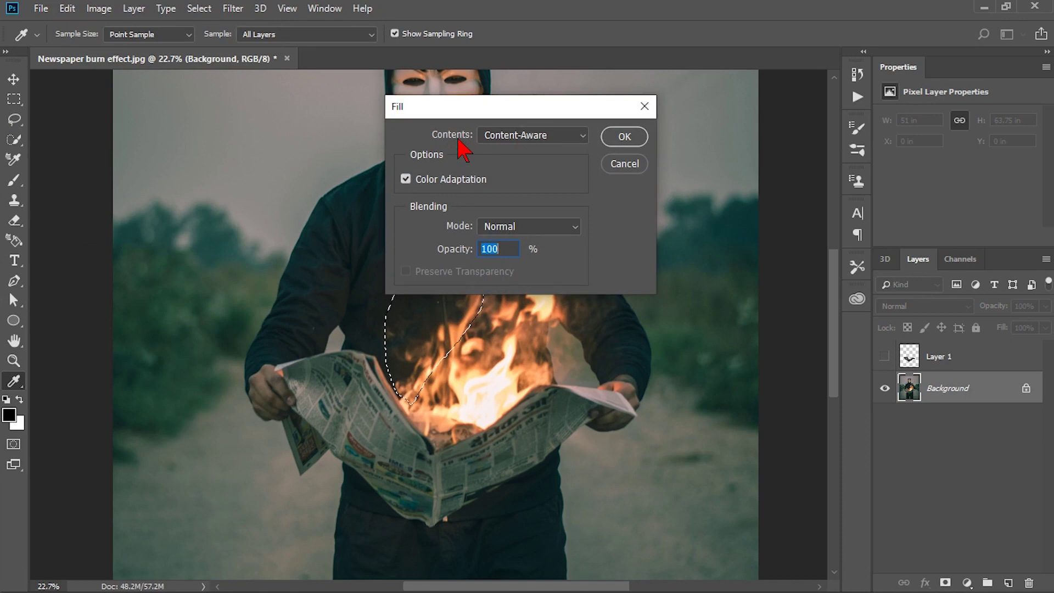
{"action": "left_click", "coordinate": [519, 136]}
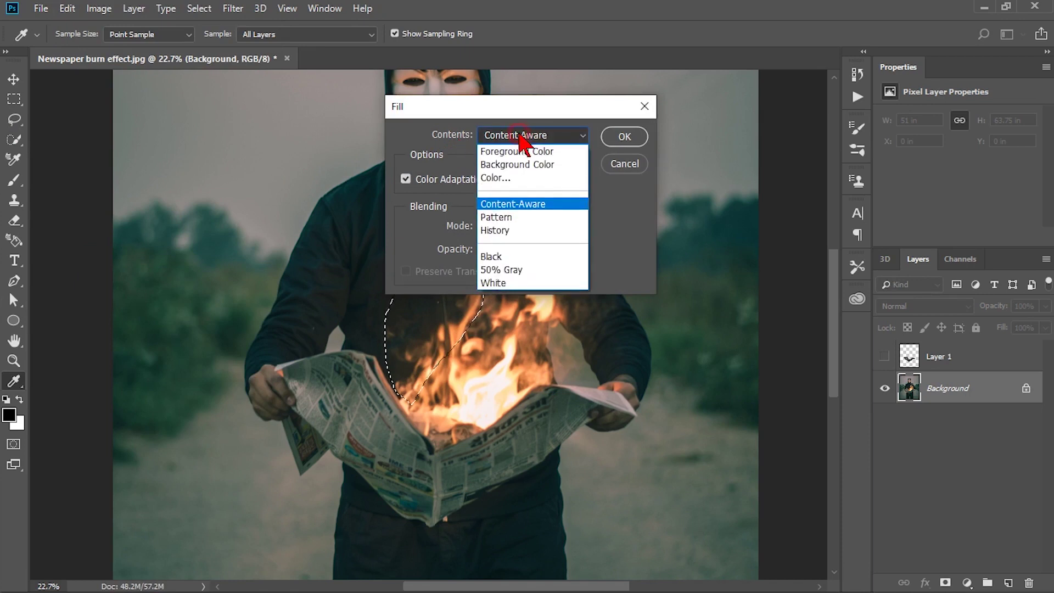
{"action": "left_click", "coordinate": [517, 176]}
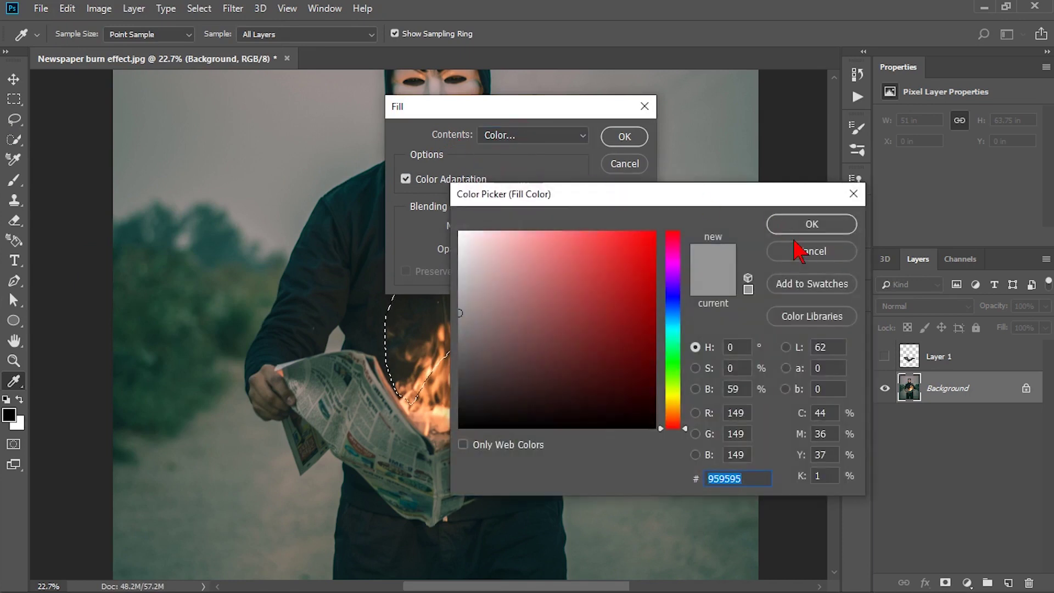
{"action": "left_click", "coordinate": [799, 251]}
{"action": "left_click", "coordinate": [558, 136]}
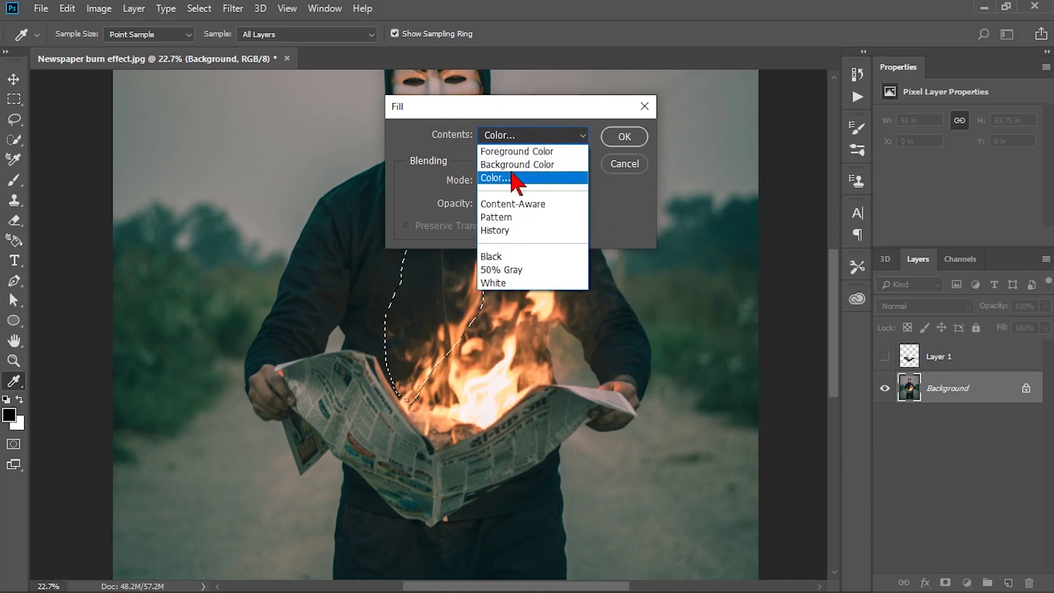
{"action": "left_click", "coordinate": [524, 204]}
{"action": "left_click", "coordinate": [625, 137]}
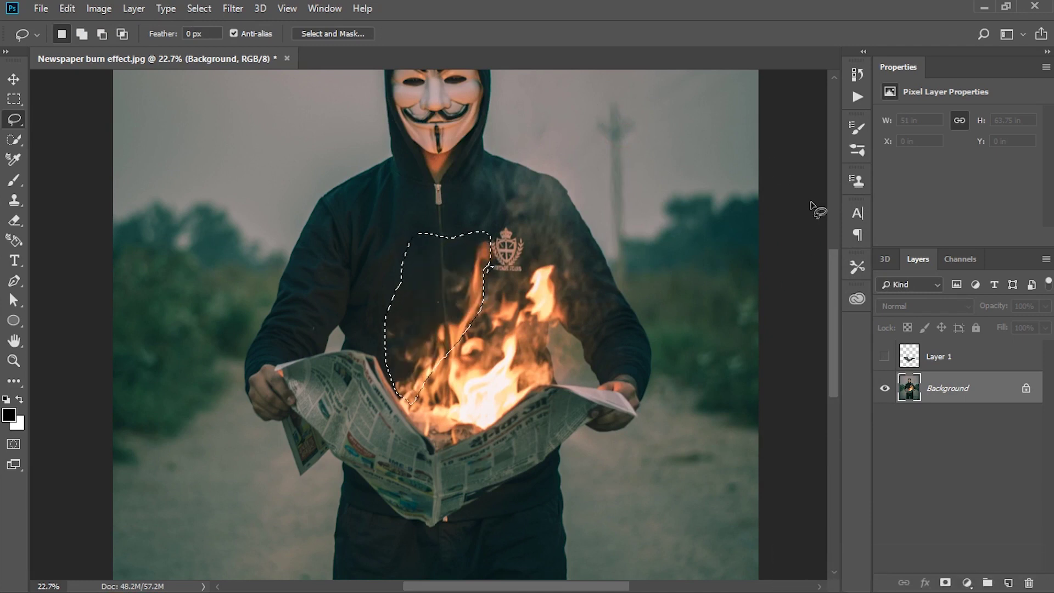
- Clone-stamp dark hoodie fabric over the selected chest flames, then deselect
{"action": "left_click", "coordinate": [14, 200]}
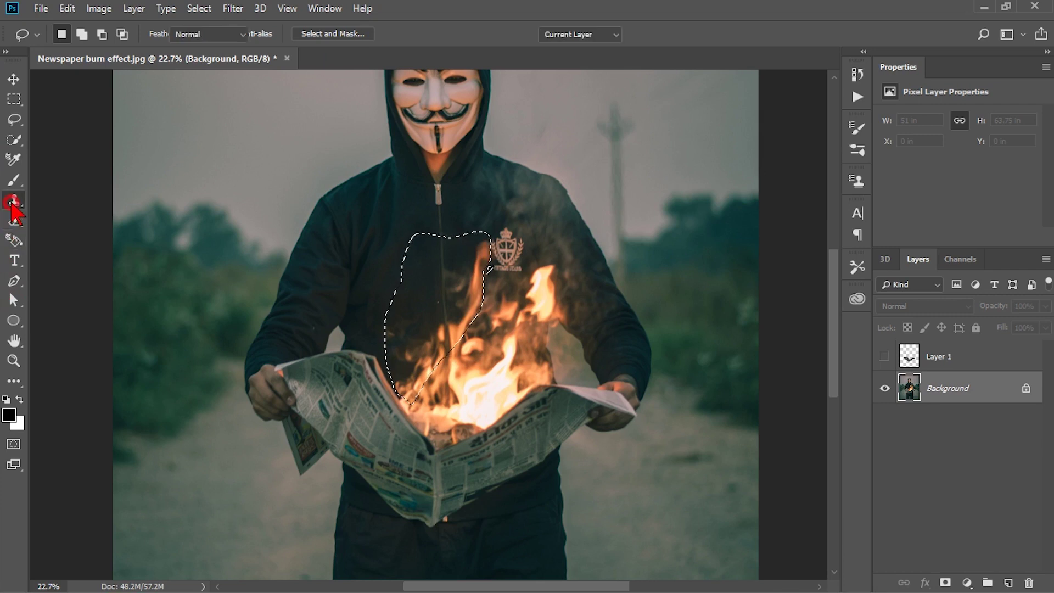
{"action": "left_click", "coordinate": [90, 199]}
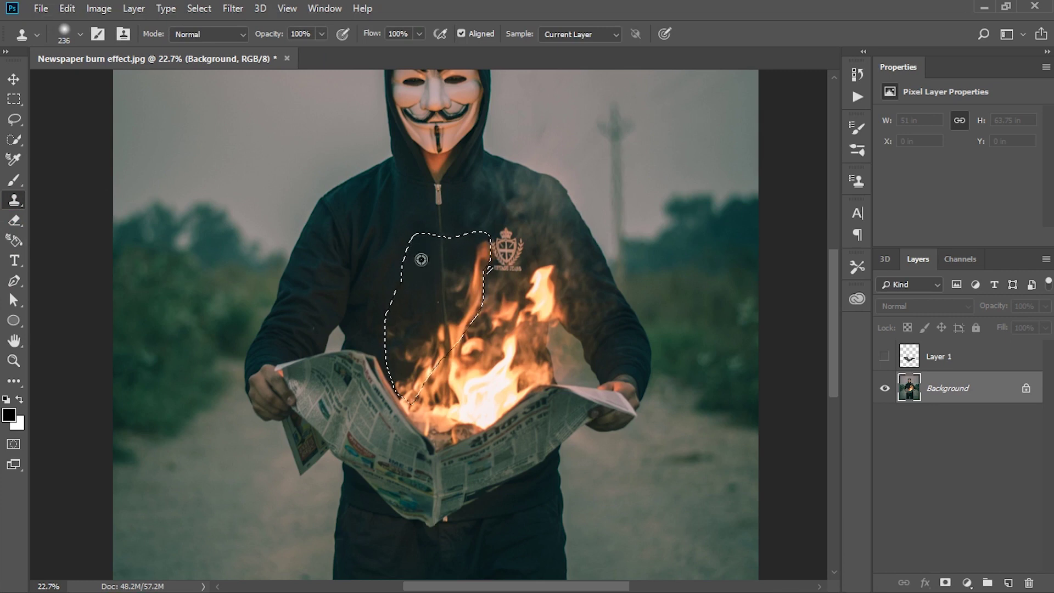
{"action": "left_click_drag", "start_coordinate": [428, 302], "coordinate": [397, 348]}
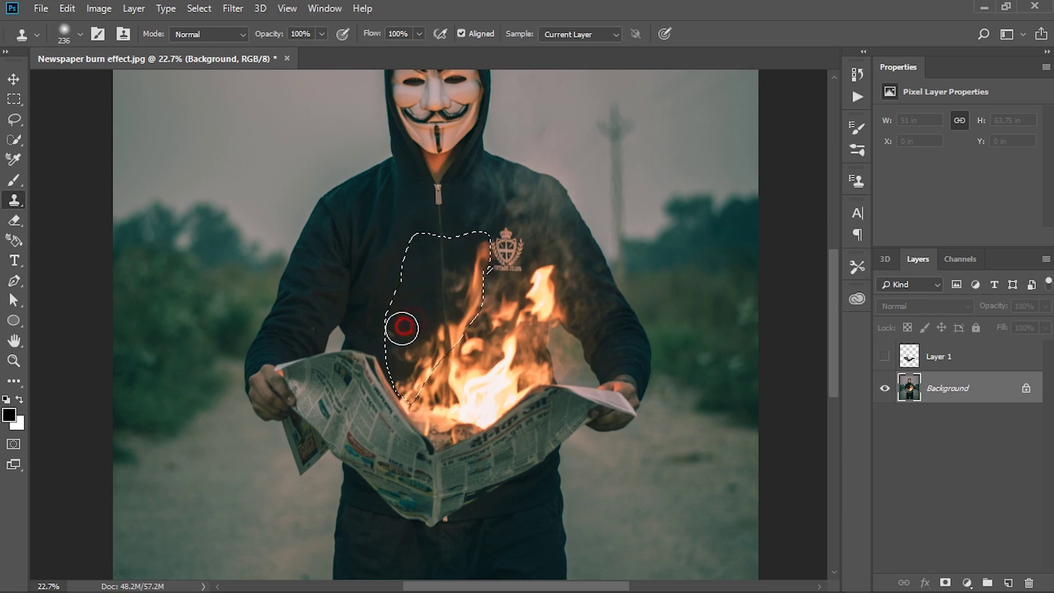
{"action": "mouse_move", "coordinate": [421, 350]}
{"action": "left_mouse_down"}
{"action": "mouse_move", "coordinate": [459, 327]}
{"action": "mouse_move", "coordinate": [442, 335]}
{"action": "left_mouse_up"}
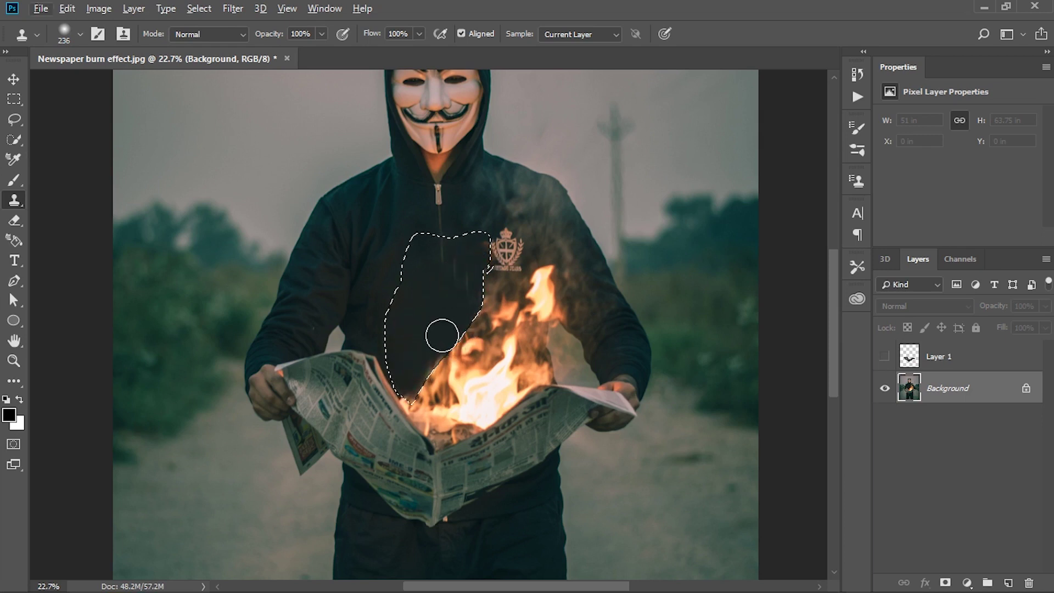
{"action": "key", "text": "ctrl+d"}
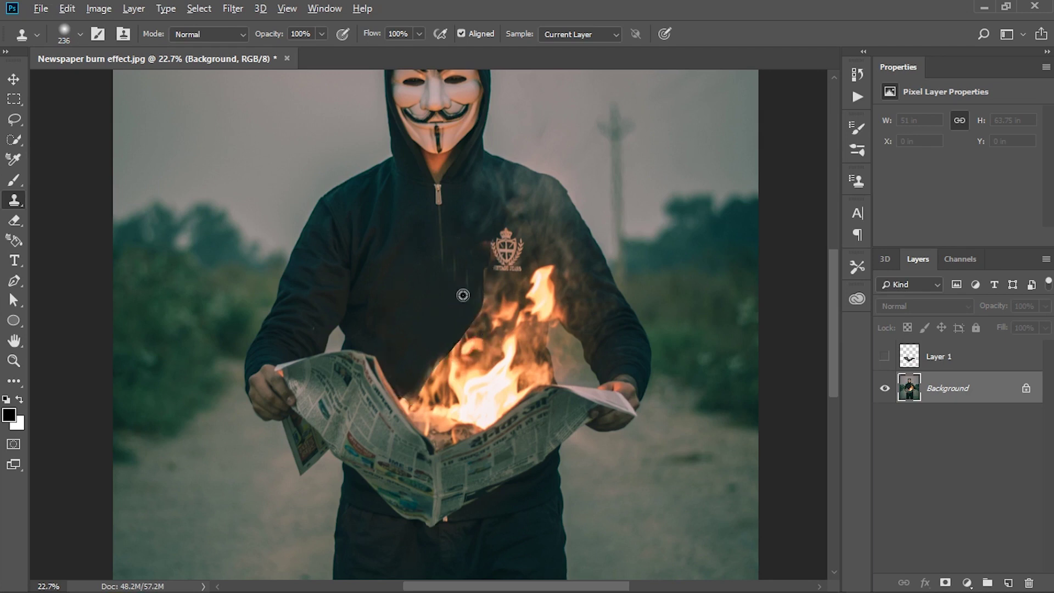
- Lasso the remaining flames above the newspaper, clone hoodie texture over them, and deselect
{"action": "left_click", "coordinate": [14, 119]}
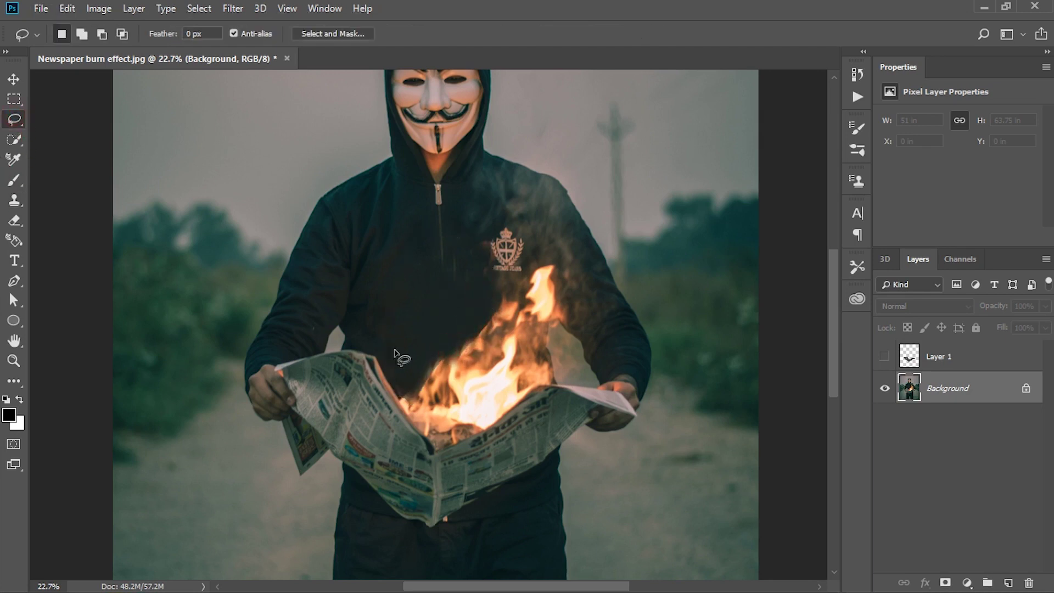
{"action": "mouse_move", "coordinate": [434, 452]}
{"action": "left_mouse_down"}
{"action": "mouse_move", "coordinate": [563, 386]}
{"action": "mouse_move", "coordinate": [536, 265]}
{"action": "left_mouse_up"}
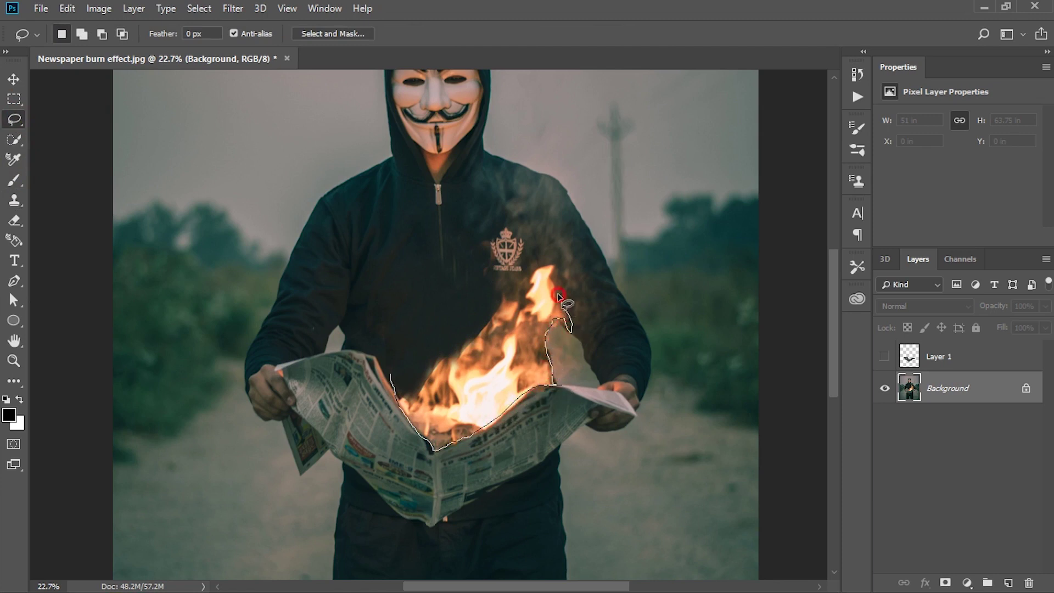
{"action": "mouse_move", "coordinate": [469, 313]}
{"action": "left_mouse_down"}
{"action": "mouse_move", "coordinate": [391, 378]}
{"action": "mouse_move", "coordinate": [448, 385]}
{"action": "mouse_move", "coordinate": [497, 319]}
{"action": "mouse_move", "coordinate": [510, 329]}
{"action": "mouse_move", "coordinate": [544, 297]}
{"action": "mouse_move", "coordinate": [530, 358]}
{"action": "mouse_move", "coordinate": [490, 393]}
{"action": "left_mouse_up"}
{"action": "key", "text": "s"}
{"action": "left_click", "coordinate": [416, 391]}
{"action": "mouse_move", "coordinate": [482, 358]}
{"action": "left_mouse_down"}
{"action": "mouse_move", "coordinate": [542, 372]}
{"action": "mouse_move", "coordinate": [546, 323]}
{"action": "mouse_move", "coordinate": [502, 339]}
{"action": "mouse_move", "coordinate": [546, 271]}
{"action": "mouse_move", "coordinate": [560, 282]}
{"action": "left_mouse_up"}
{"action": "key", "text": "ctrl+d"}
- Clone over the chest glow and extend the zipper down, shrinking the brush to 156
{"action": "left_click", "coordinate": [589, 305], "text": "alt"}
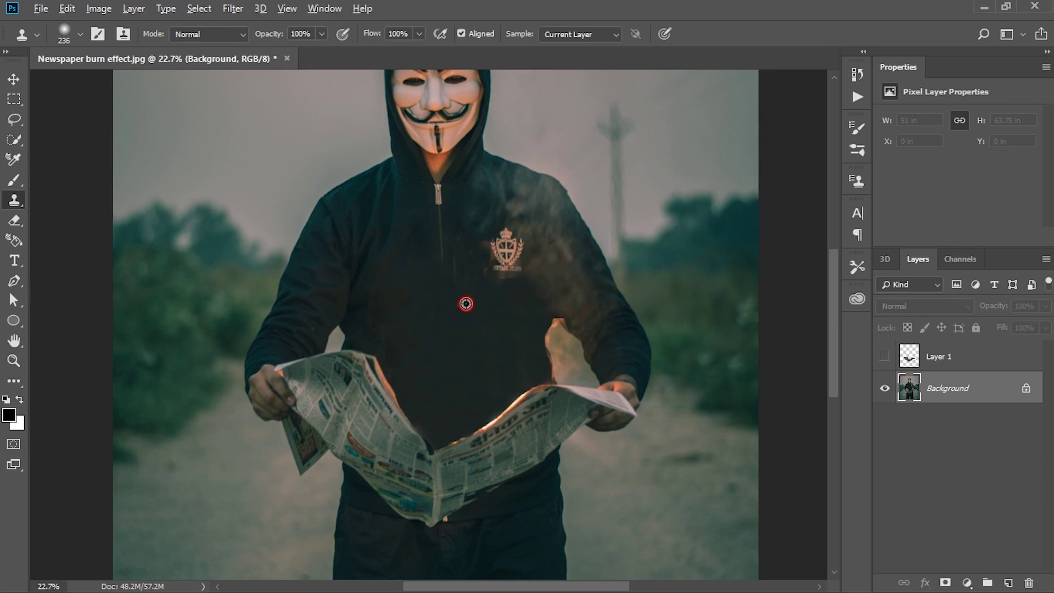
{"action": "left_click", "coordinate": [441, 235], "text": "alt"}
{"action": "left_click_drag", "start_coordinate": [440, 273], "coordinate": [444, 431]}
{"action": "scroll", "coordinate": [344, 357], "scroll_direction": "down", "scroll_amount": 1}
{"action": "scroll", "coordinate": [448, 280], "scroll_direction": "up", "scroll_amount": 2}
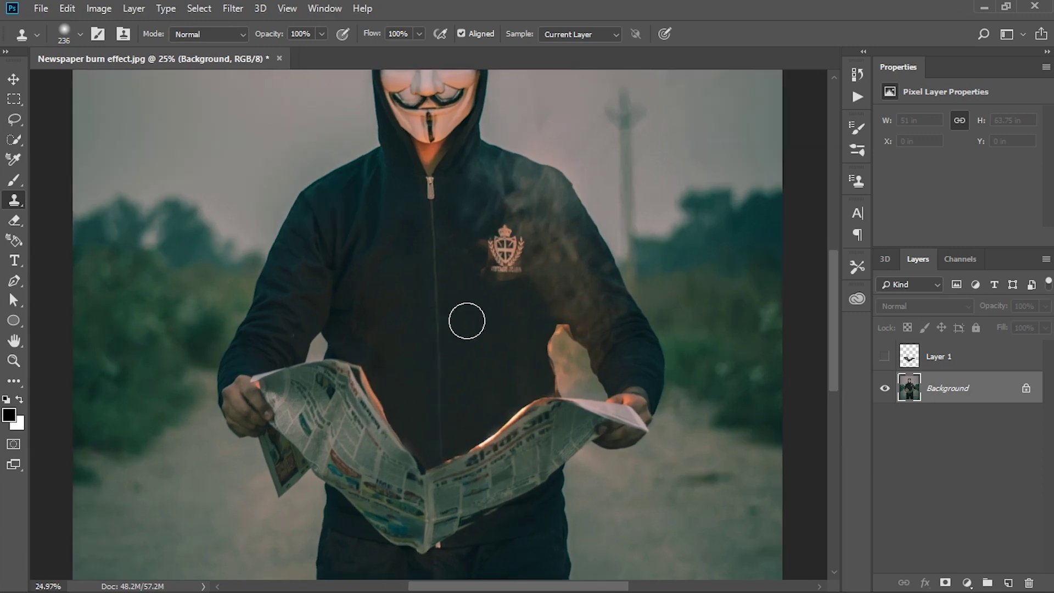
{"action": "left_click_drag", "start_coordinate": [508, 340], "coordinate": [503, 337]}
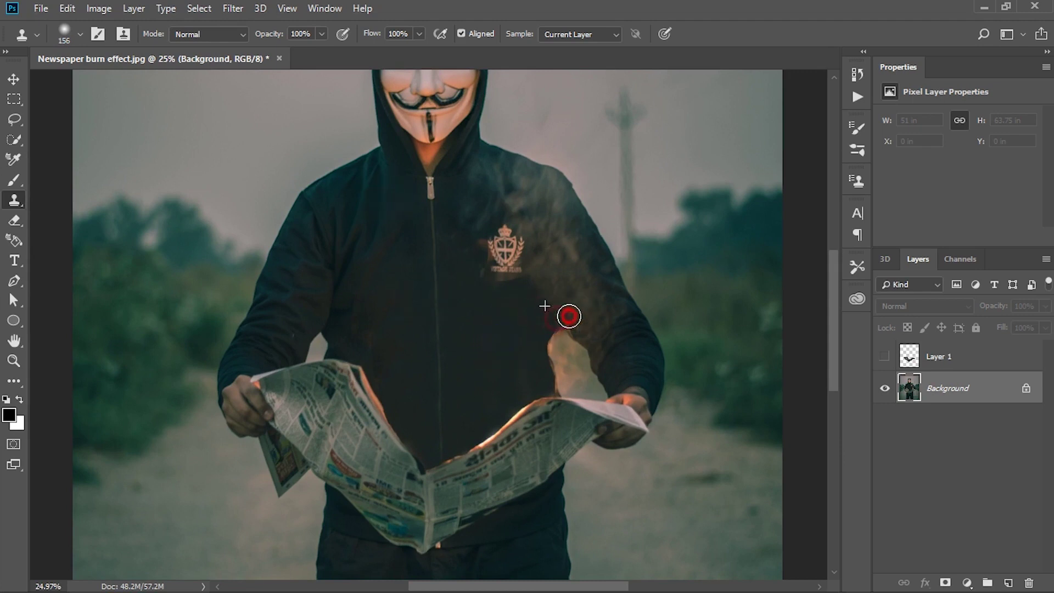
{"action": "scroll", "coordinate": [372, 357], "scroll_direction": "down", "scroll_amount": 1}
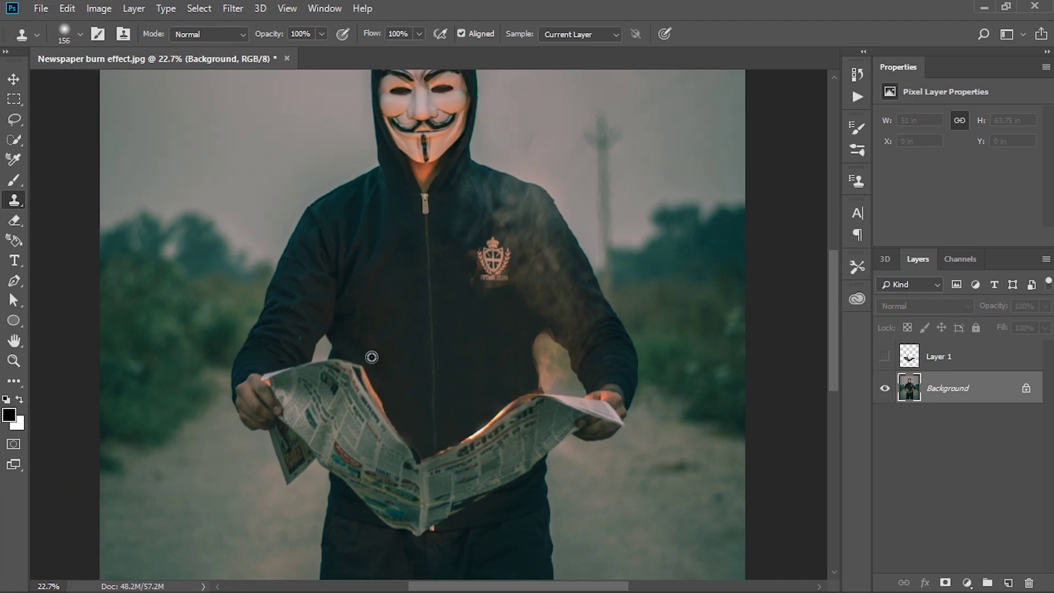
{"action": "scroll", "coordinate": [372, 357], "scroll_direction": "down", "scroll_amount": 6}
{"action": "scroll", "coordinate": [360, 313], "scroll_direction": "up", "scroll_amount": 1}
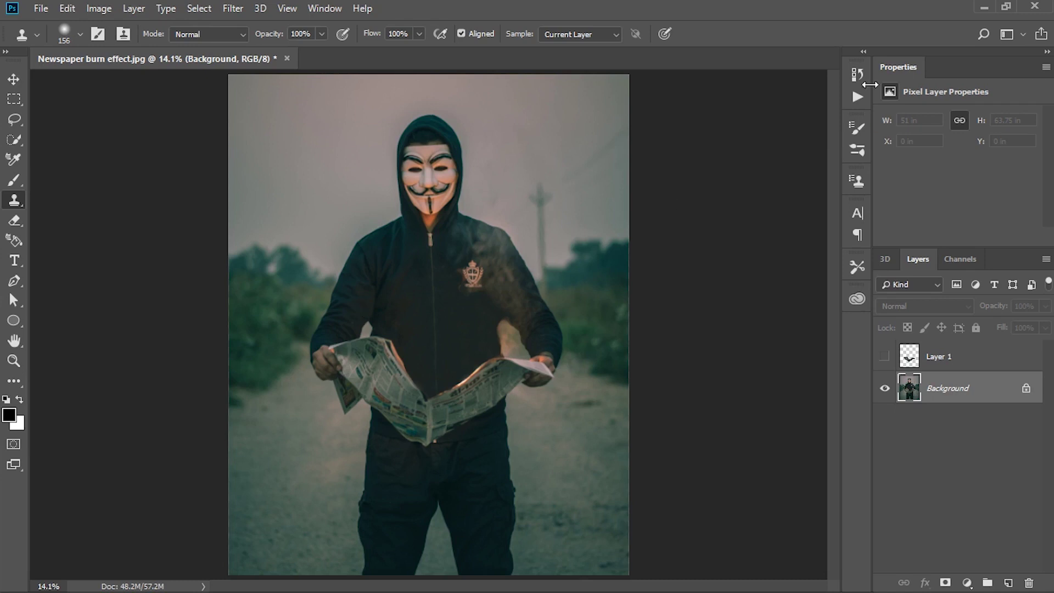
{"action": "key", "text": "super+Tab"}
- Drag Big_Fire_01 from File Explorer into the photo and scale it to about 440%
{"action": "left_click", "coordinate": [429, 182]}
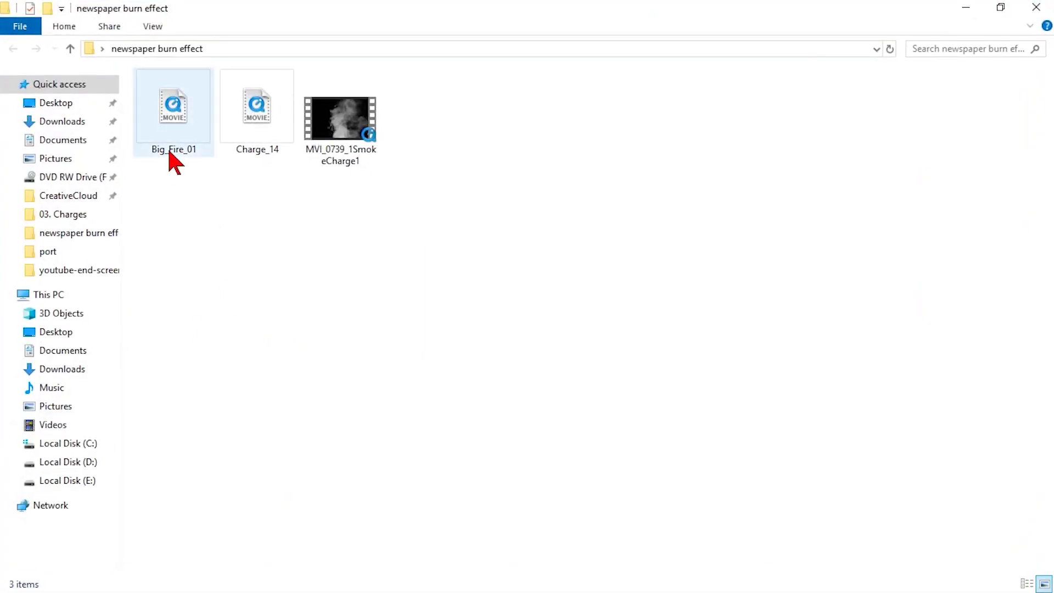
{"action": "left_click", "coordinate": [156, 118]}
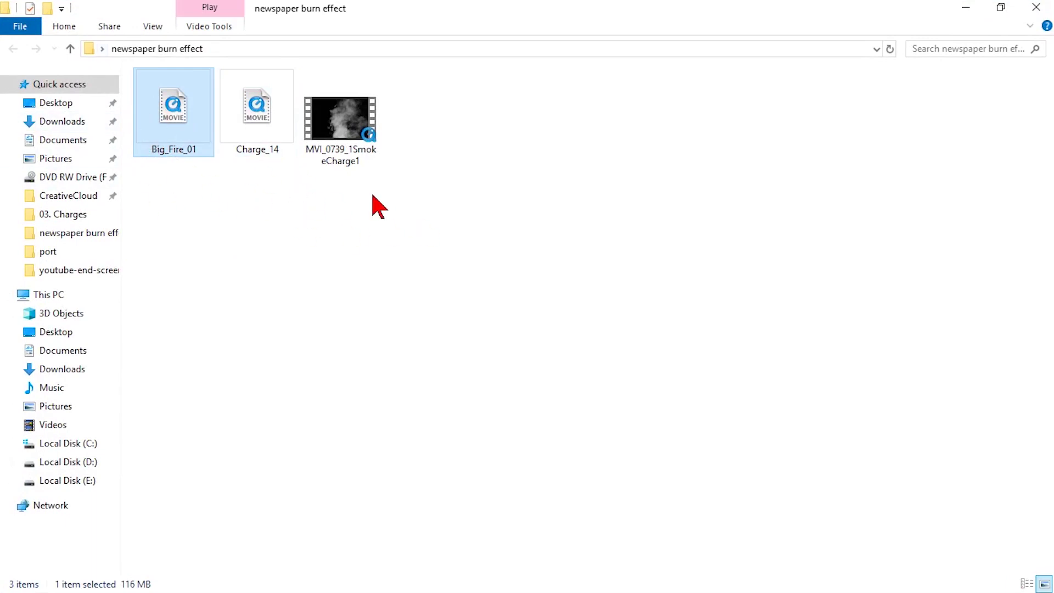
{"action": "left_click", "coordinate": [352, 148]}
{"action": "left_click", "coordinate": [183, 106]}
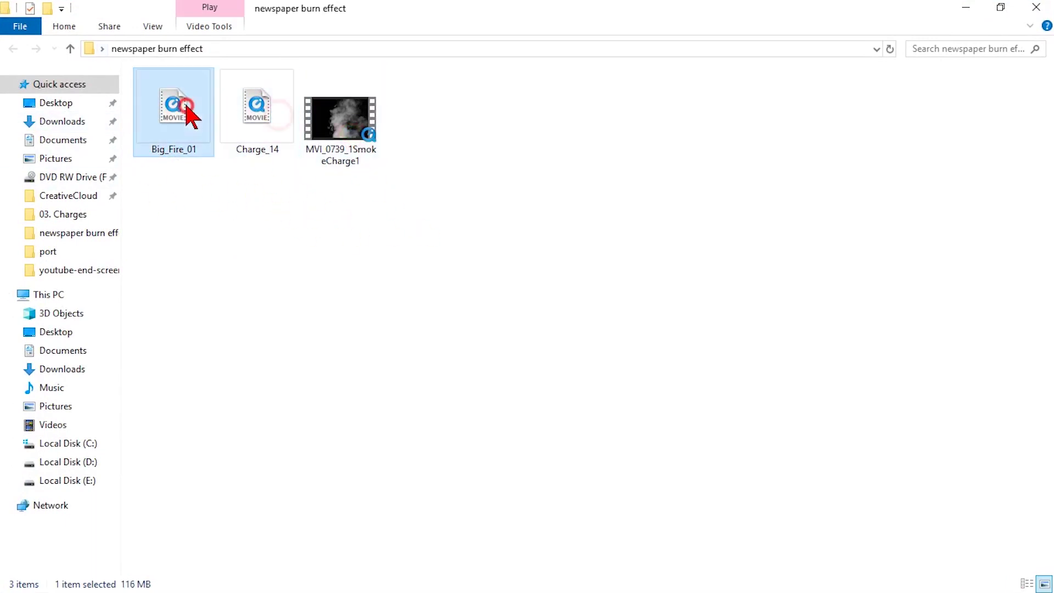
{"action": "left_click", "coordinate": [233, 243]}
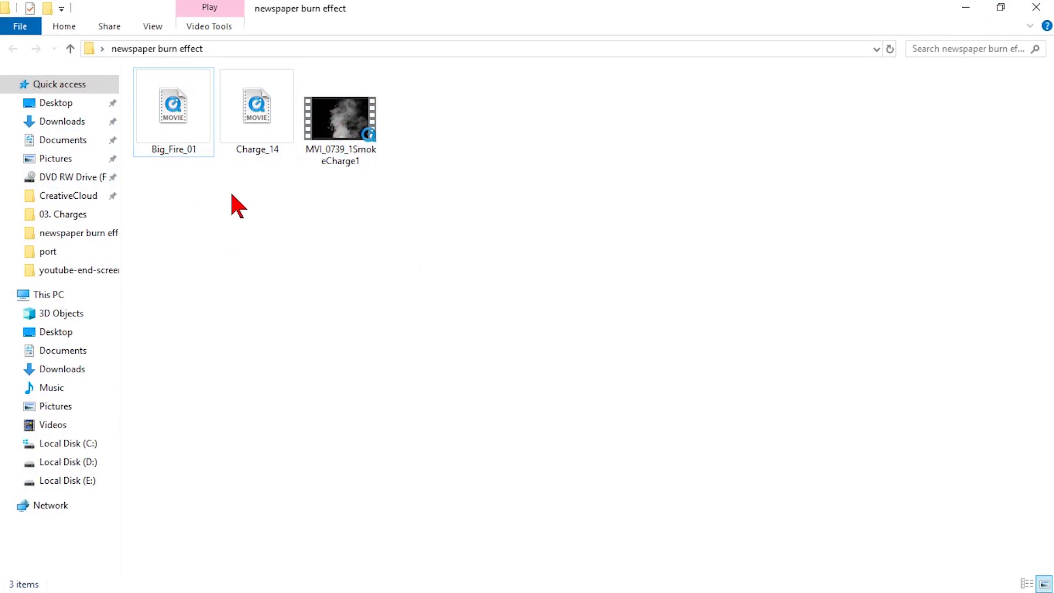
{"action": "left_click_drag", "start_coordinate": [165, 110], "coordinate": [430, 590]}
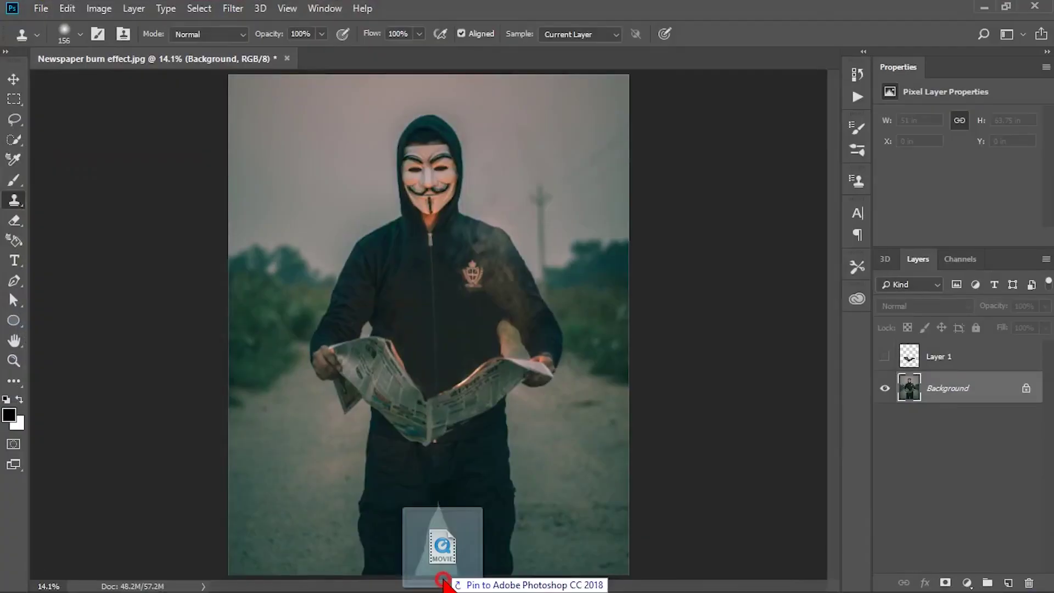
{"action": "left_click_drag", "start_coordinate": [430, 590], "coordinate": [404, 304]}
{"action": "left_click_drag", "start_coordinate": [500, 284], "coordinate": [720, 118], "text": "alt"}
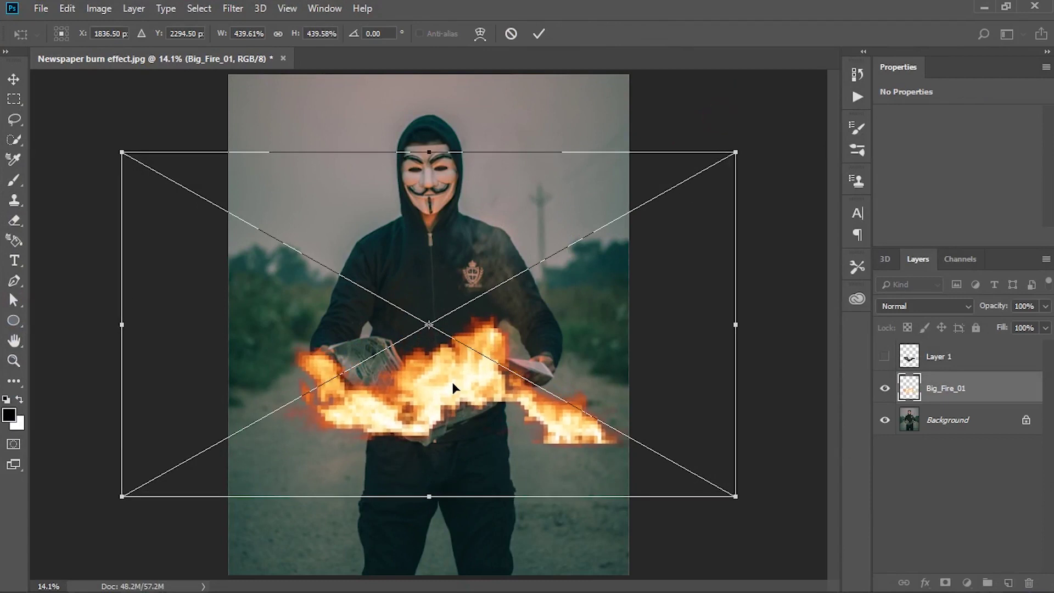
- Nudge the fire onto the newspaper, commit it, hide its layer, and select Background
{"action": "left_click_drag", "start_coordinate": [453, 383], "coordinate": [436, 306]}
{"action": "key", "text": "Return"}
{"action": "key", "text": "s"}
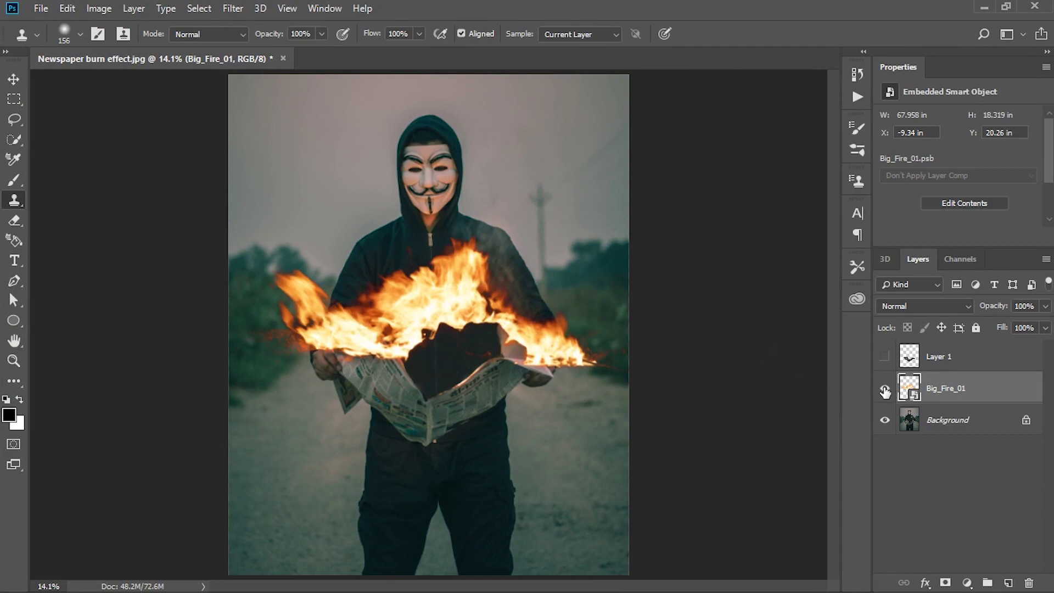
{"action": "left_click", "coordinate": [885, 389]}
{"action": "left_click", "coordinate": [903, 476]}
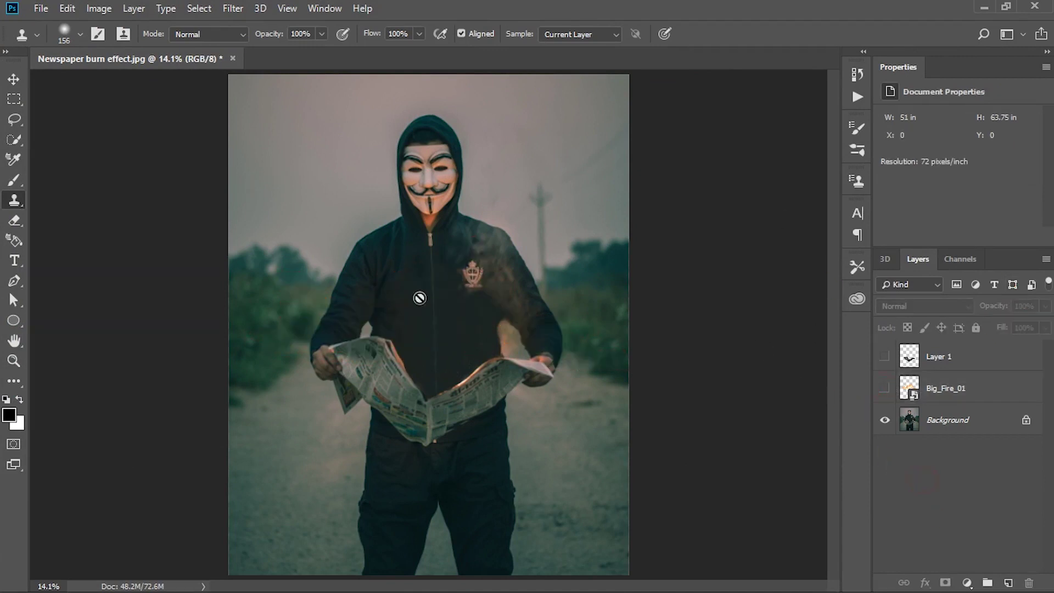
{"action": "left_click", "coordinate": [971, 417]}
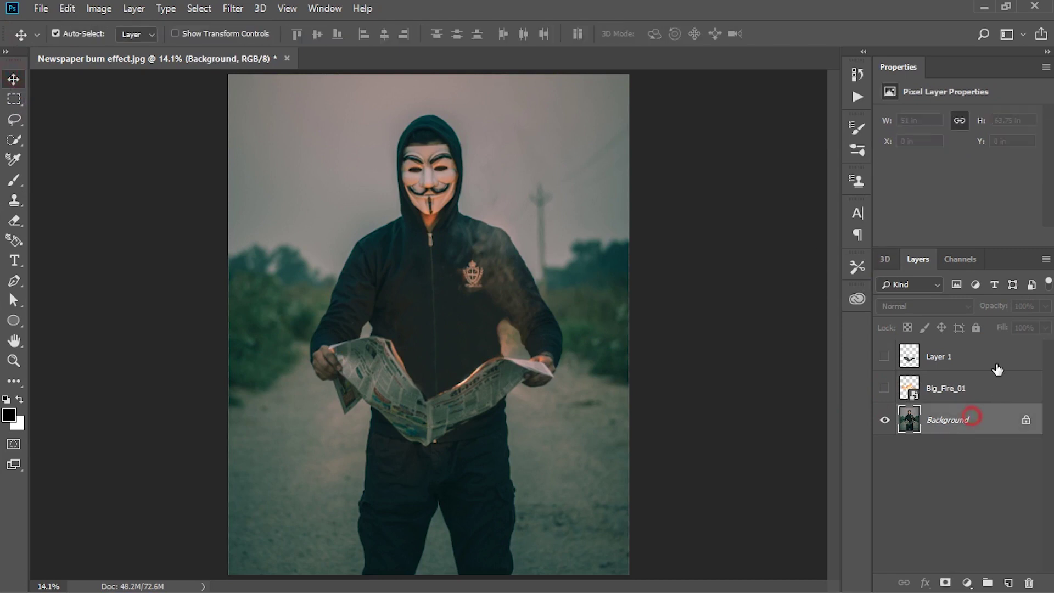
- Create a video timeline via Window > Timeline and select Layer 1
{"action": "left_click", "coordinate": [327, 9]}
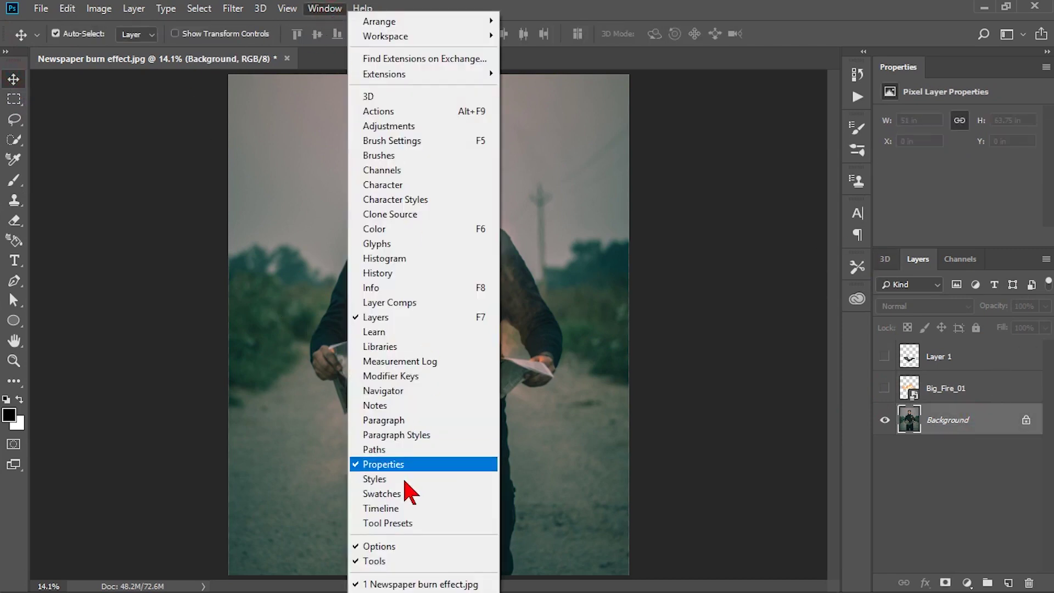
{"action": "left_click", "coordinate": [384, 510]}
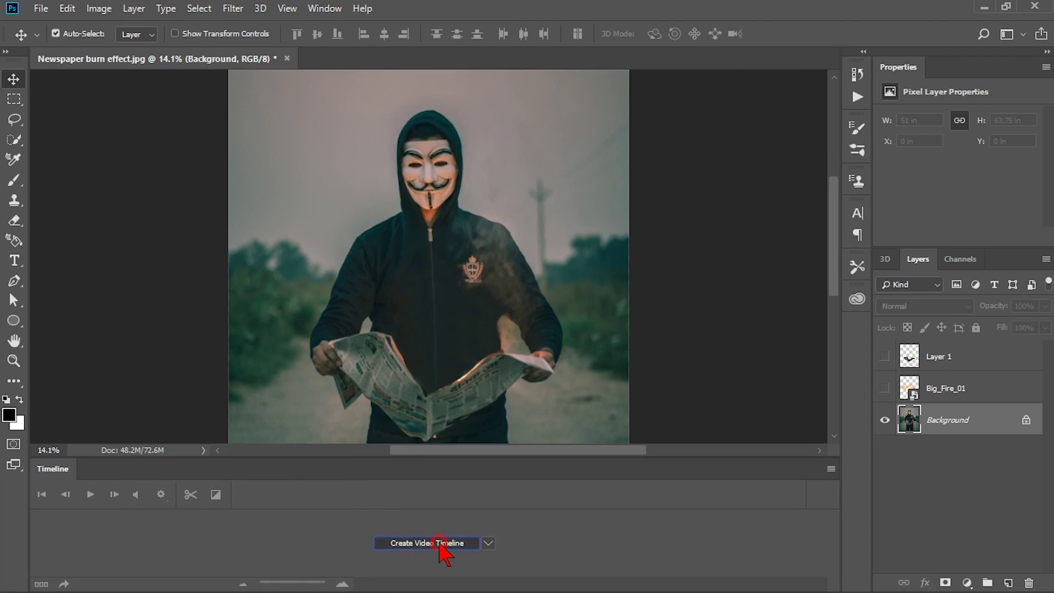
{"action": "left_click", "coordinate": [441, 543]}
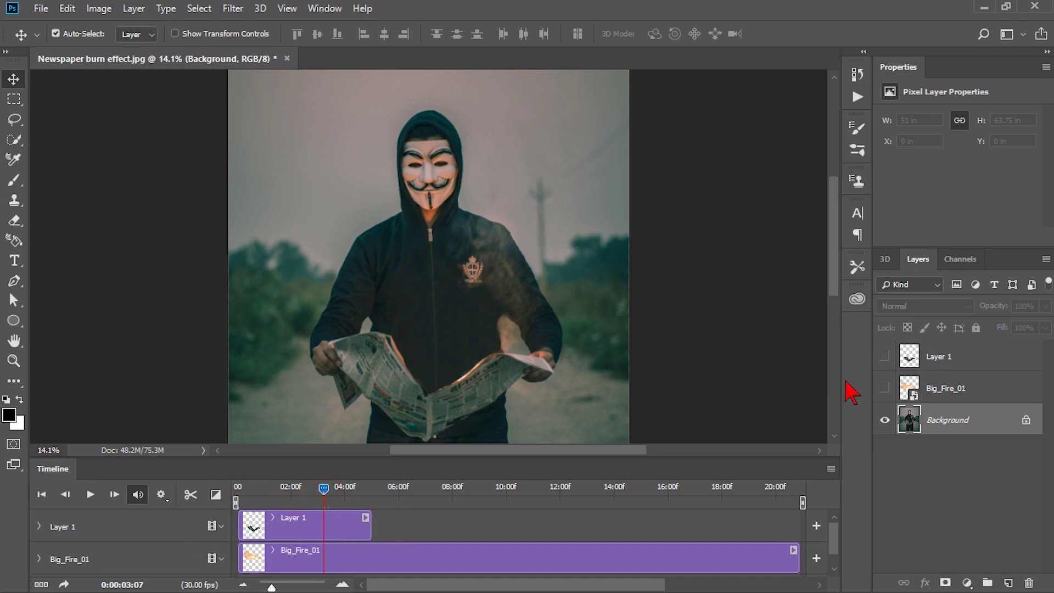
{"action": "left_click", "coordinate": [975, 355]}
{"action": "left_click_drag", "start_coordinate": [261, 502], "coordinate": [236, 504]}
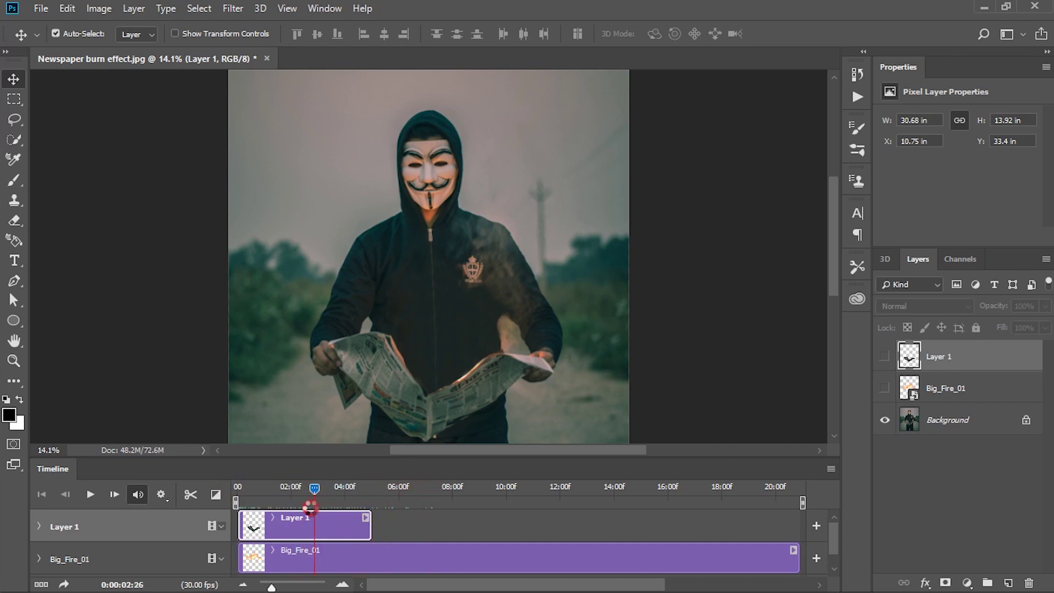
- Show the Big_Fire_01 layer and preview the fire animation from the first frame
{"action": "left_click", "coordinate": [884, 389]}
{"action": "left_click", "coordinate": [238, 490]}
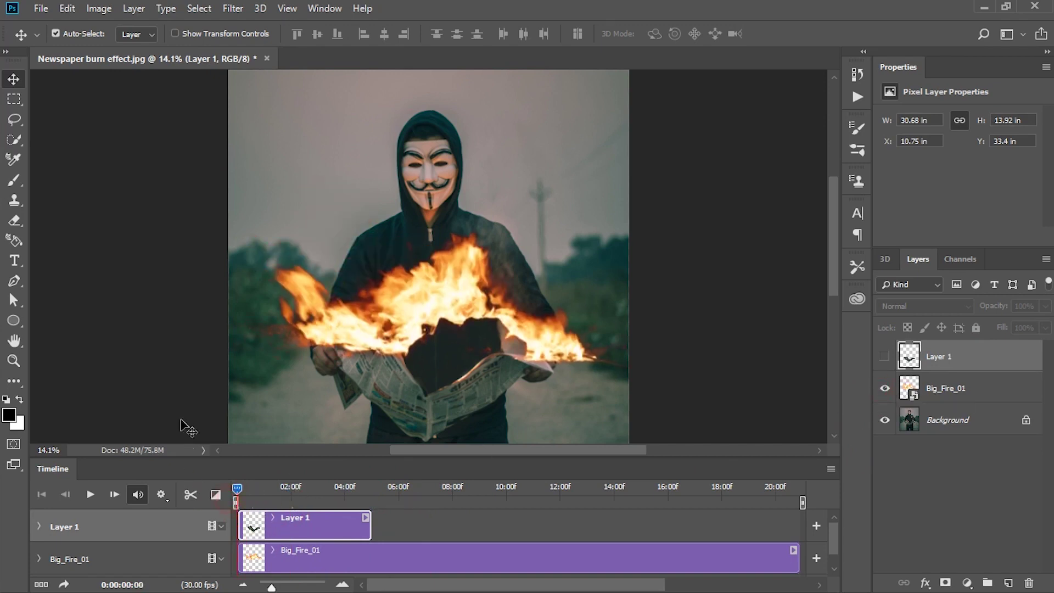
{"action": "key", "text": "space"}
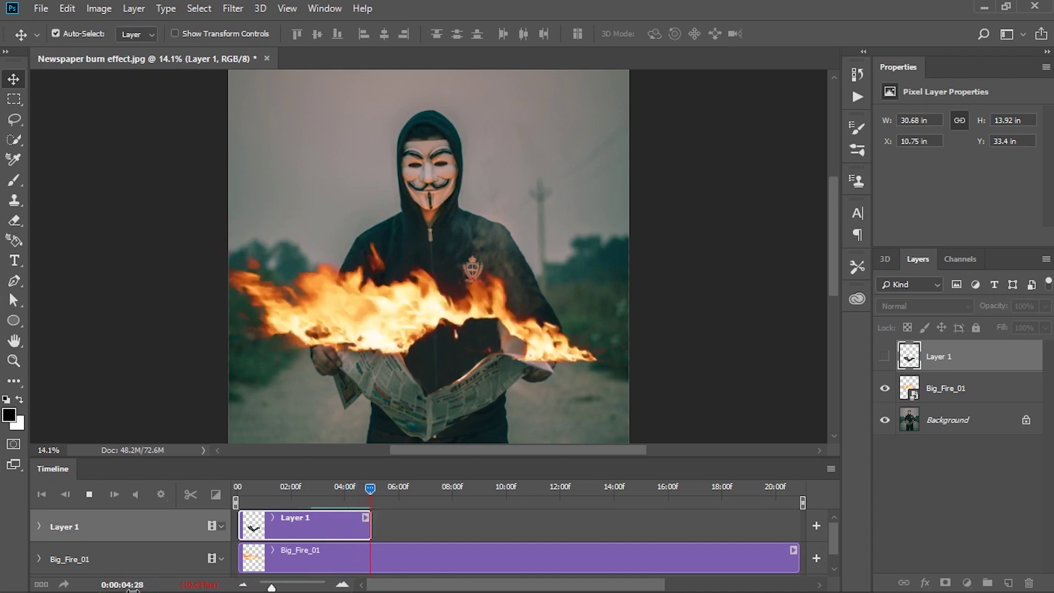
{"action": "key", "text": "space"}
{"action": "left_click_drag", "start_coordinate": [371, 489], "coordinate": [355, 490]}
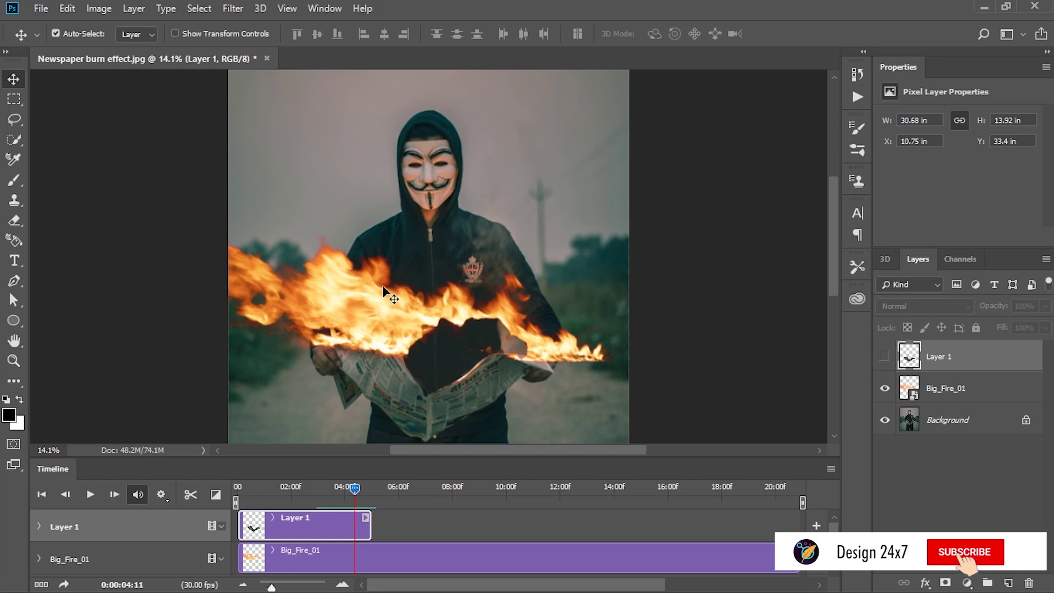
- Flip Big_Fire_01 horizontally, move it lower on the newspaper, commit, and preview playback
{"action": "left_click", "coordinate": [945, 388]}
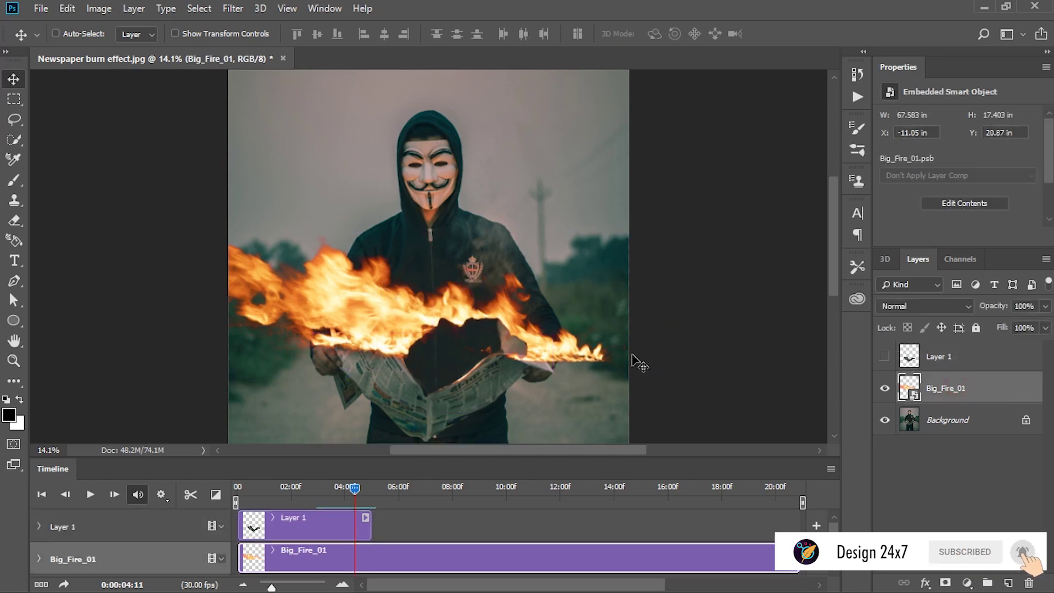
{"action": "key", "text": "ctrl+t"}
{"action": "right_click", "coordinate": [374, 320]}
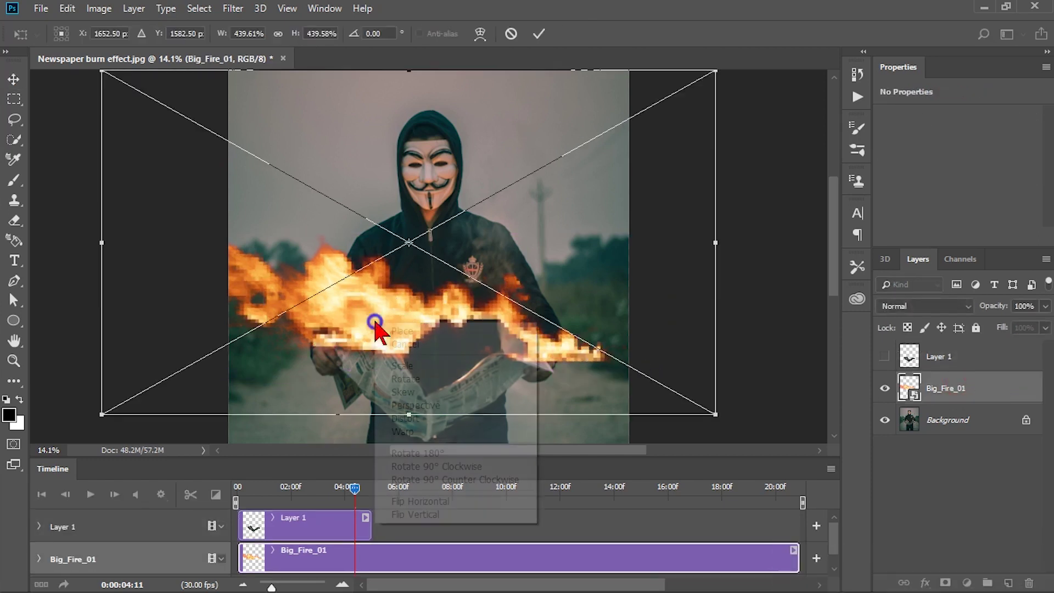
{"action": "left_click", "coordinate": [418, 501]}
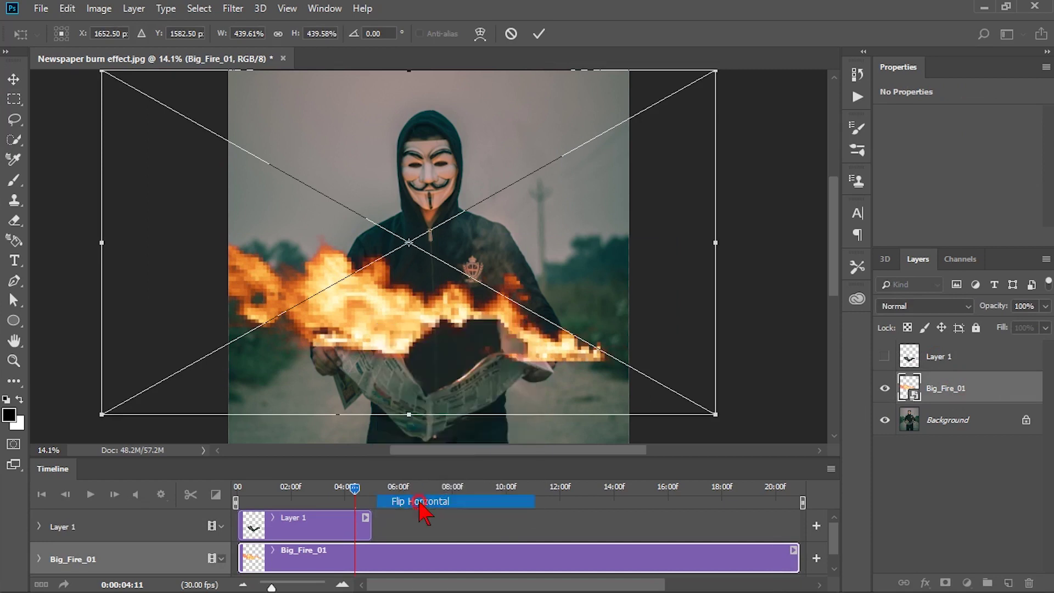
{"action": "left_click_drag", "start_coordinate": [458, 329], "coordinate": [455, 371]}
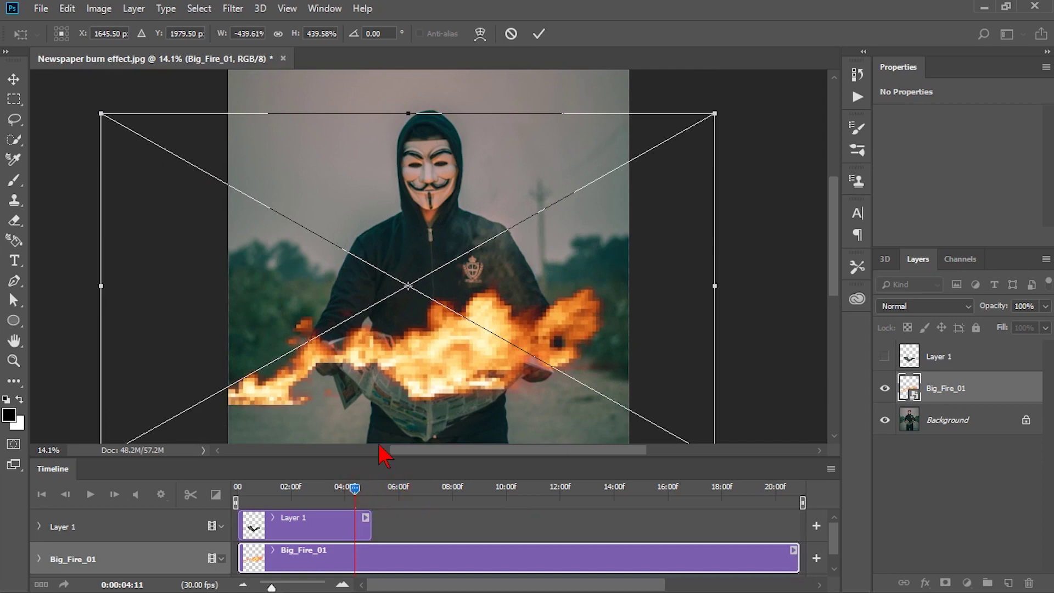
{"action": "key", "text": "Return"}
{"action": "key", "text": "space"}
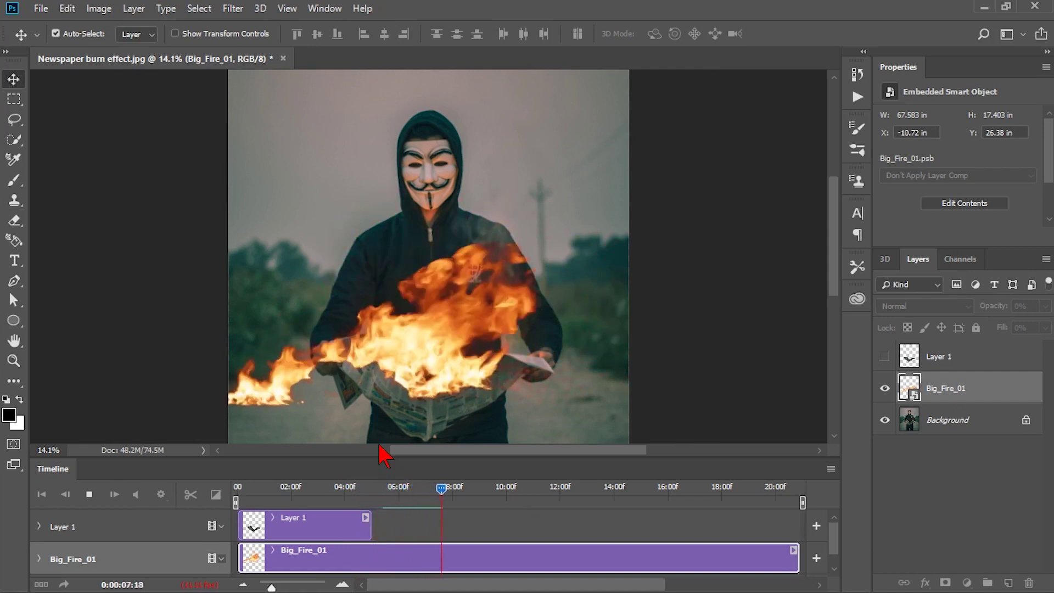
{"action": "key", "text": "space"}
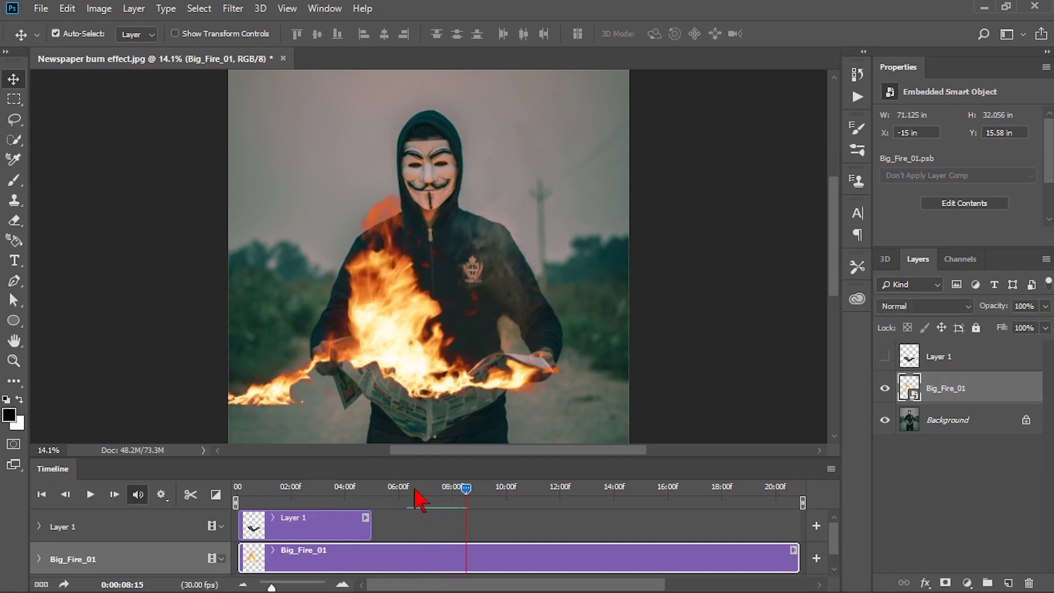
- Trim Big_Fire_01 to start at about 09:17, move it to 00, end at 05:00, and replay
{"action": "left_click_drag", "start_coordinate": [467, 488], "coordinate": [495, 493]}
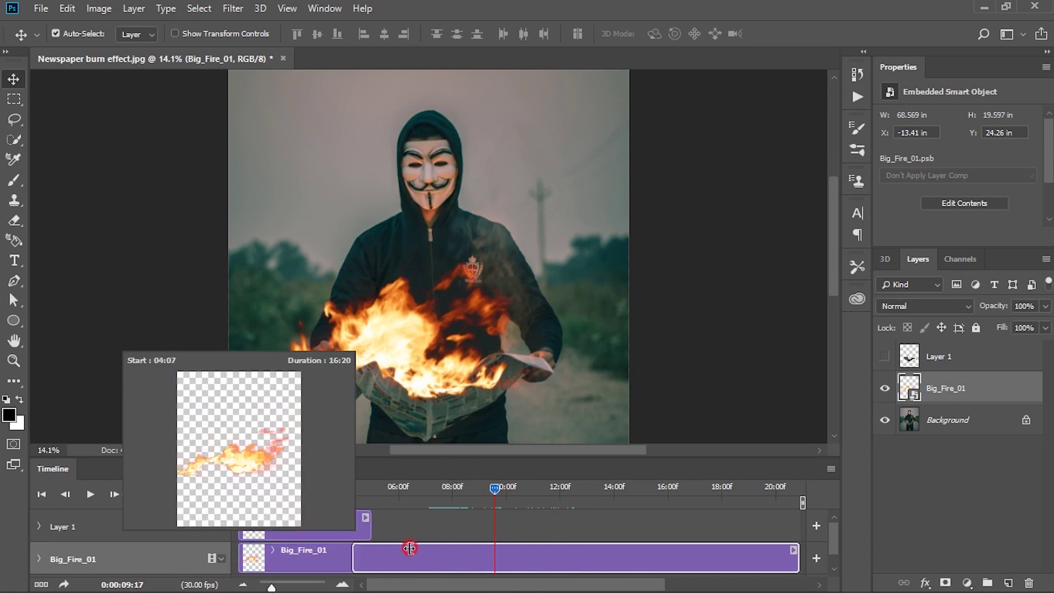
{"action": "left_click_drag", "start_coordinate": [240, 553], "coordinate": [493, 558]}
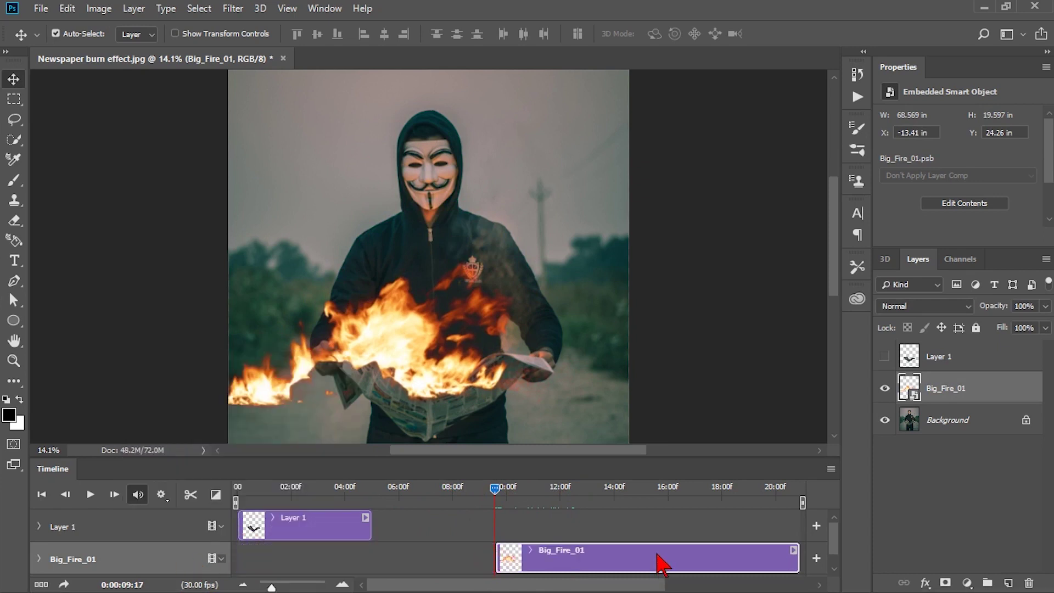
{"action": "left_click_drag", "start_coordinate": [662, 563], "coordinate": [399, 556]}
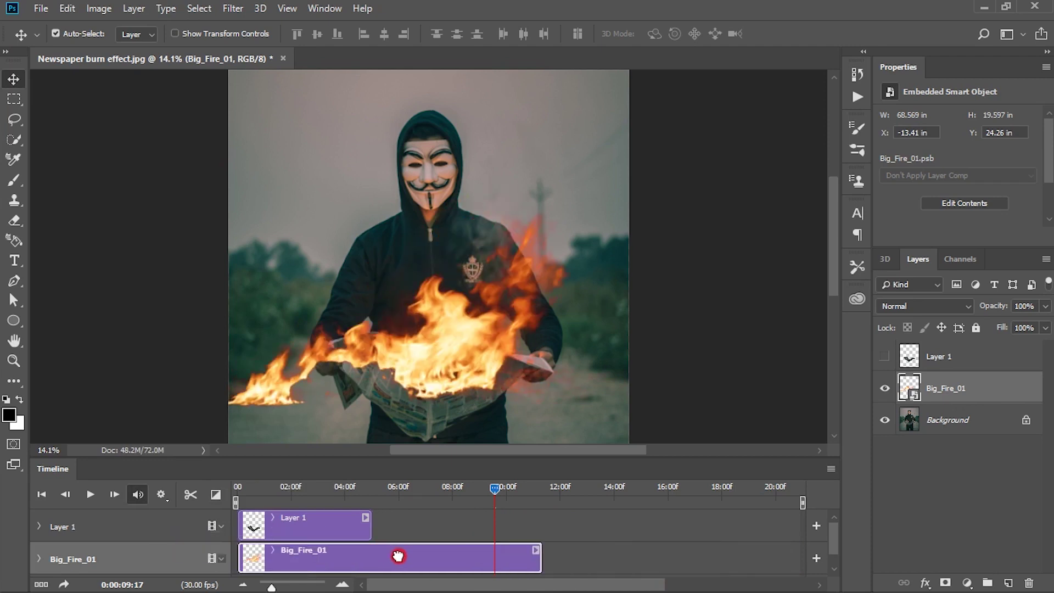
{"action": "left_click_drag", "start_coordinate": [540, 556], "coordinate": [372, 555]}
{"action": "left_click_drag", "start_coordinate": [373, 495], "coordinate": [238, 494]}
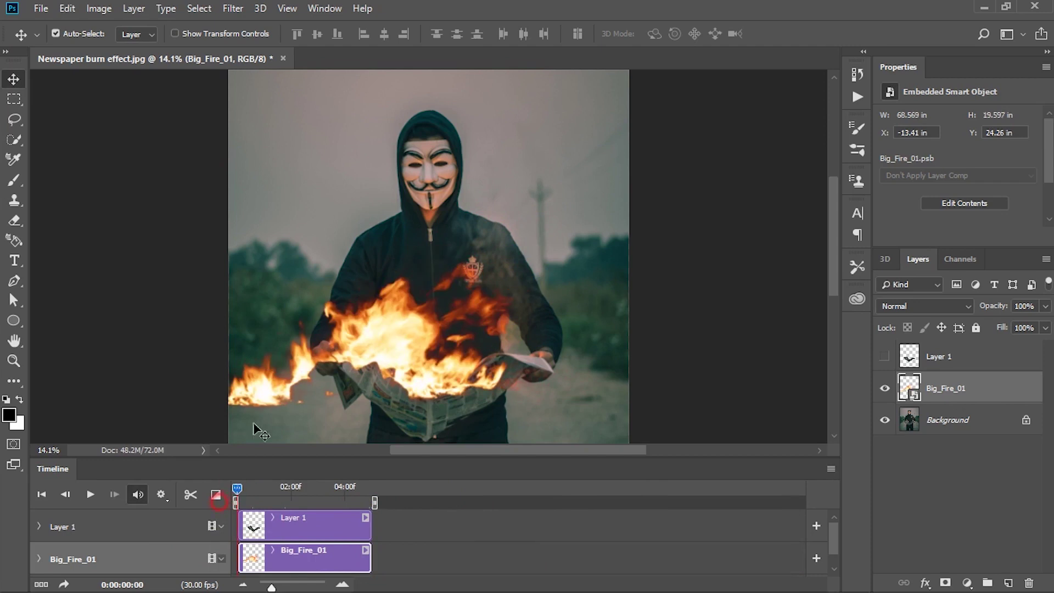
{"action": "key", "text": "space"}
{"action": "key", "text": "space"}
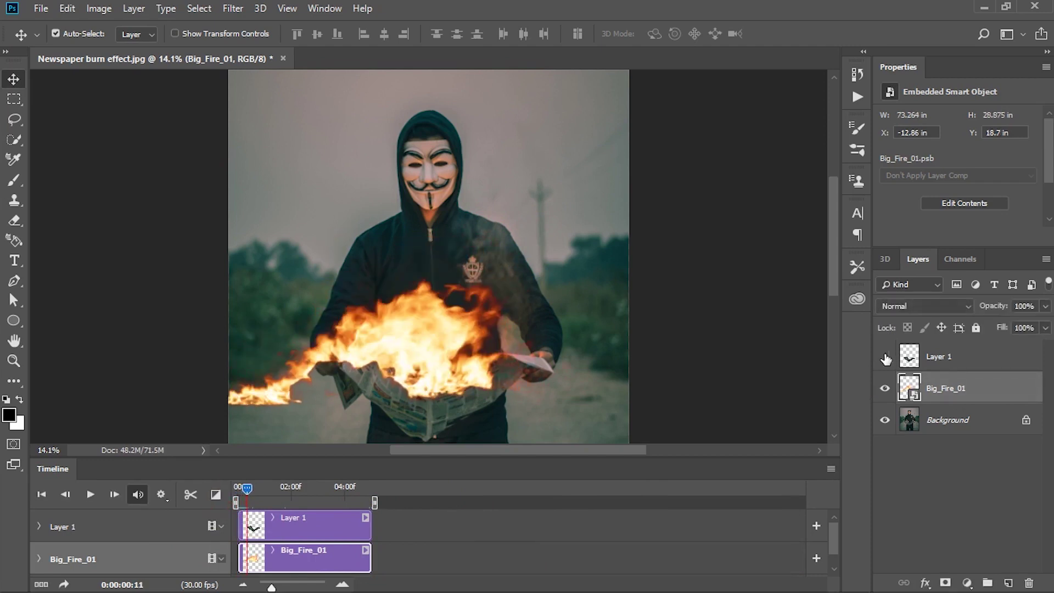
- Show Layer 1 and shift the fire right and down onto the newspaper, previewing playback
{"action": "left_click", "coordinate": [885, 357]}
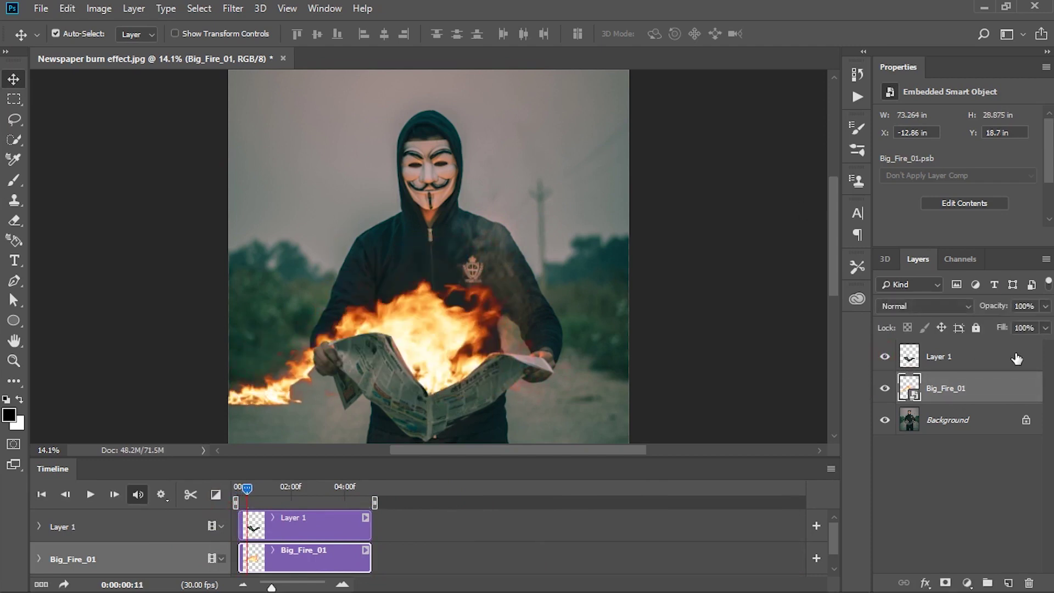
{"action": "key", "text": "space"}
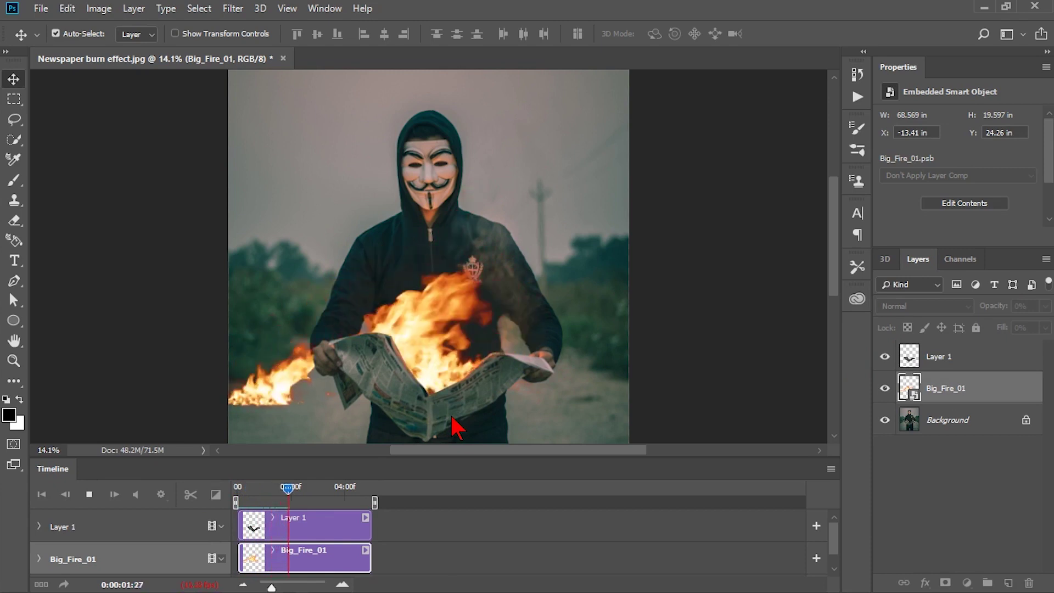
{"action": "key", "text": "space"}
{"action": "key", "text": "ctrl+t"}
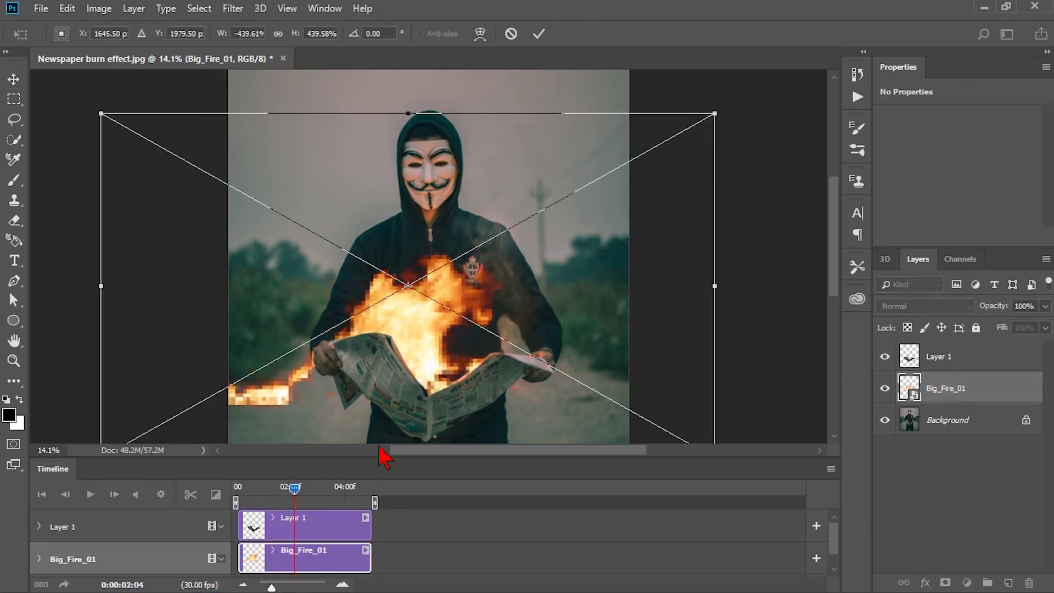
{"action": "left_click_drag", "start_coordinate": [405, 341], "coordinate": [426, 343]}
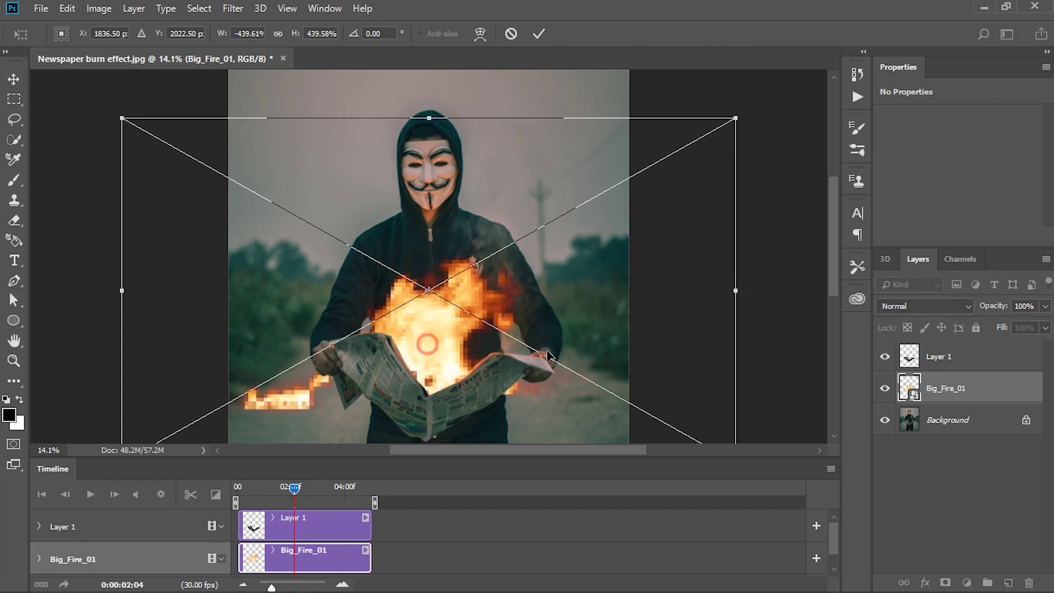
{"action": "key", "text": "Return"}
{"action": "key", "text": "space"}
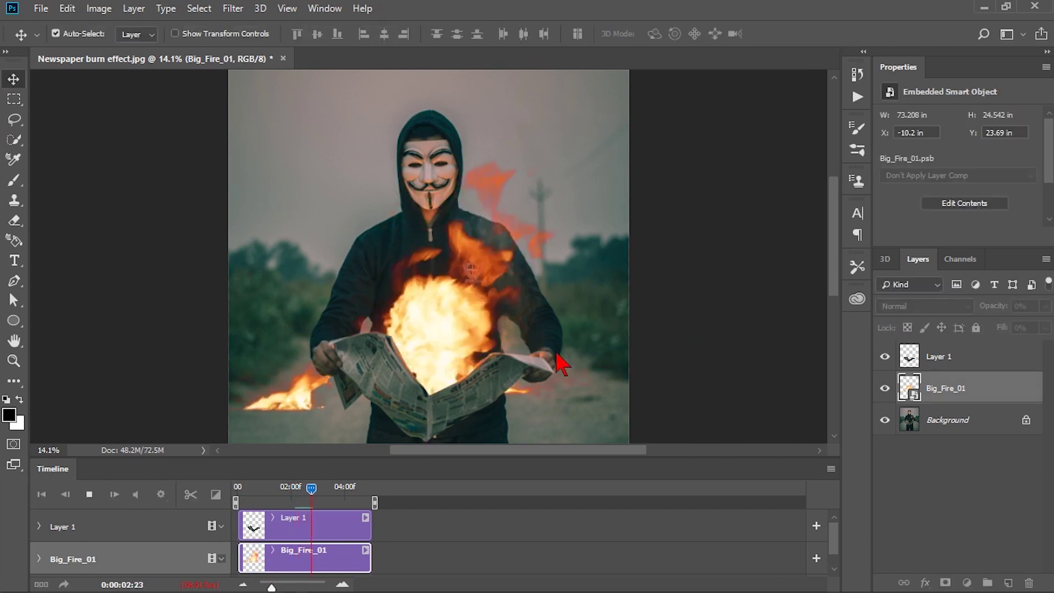
- Nudge the fire slightly lower, commit it, and fit the photo in the window
{"action": "key", "text": "ctrl+t"}
{"action": "left_click_drag", "start_coordinate": [450, 345], "coordinate": [444, 357]}
{"action": "left_click", "coordinate": [539, 33]}
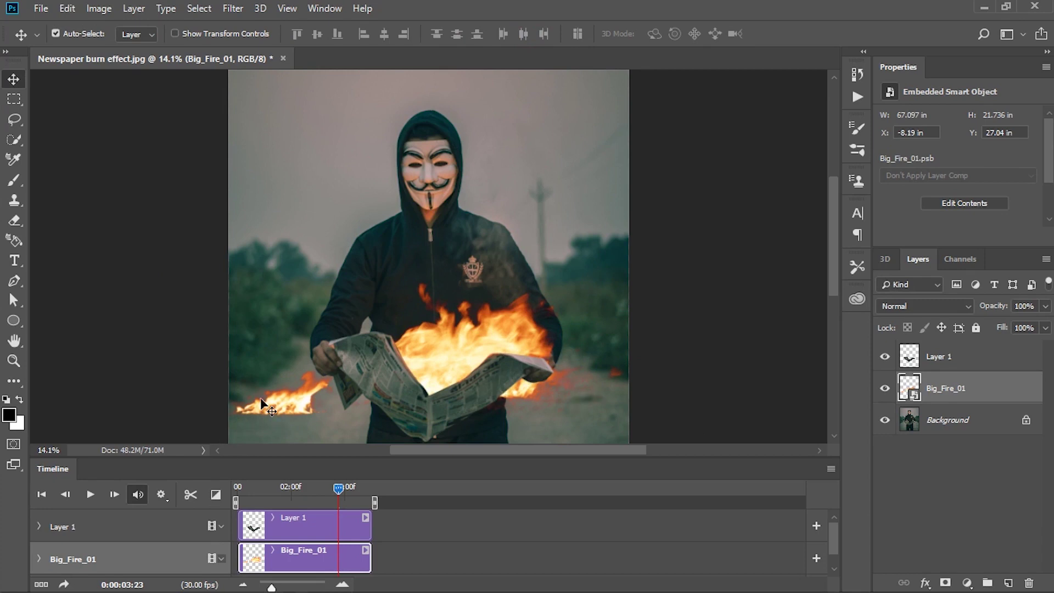
{"action": "key", "text": "ctrl+0"}
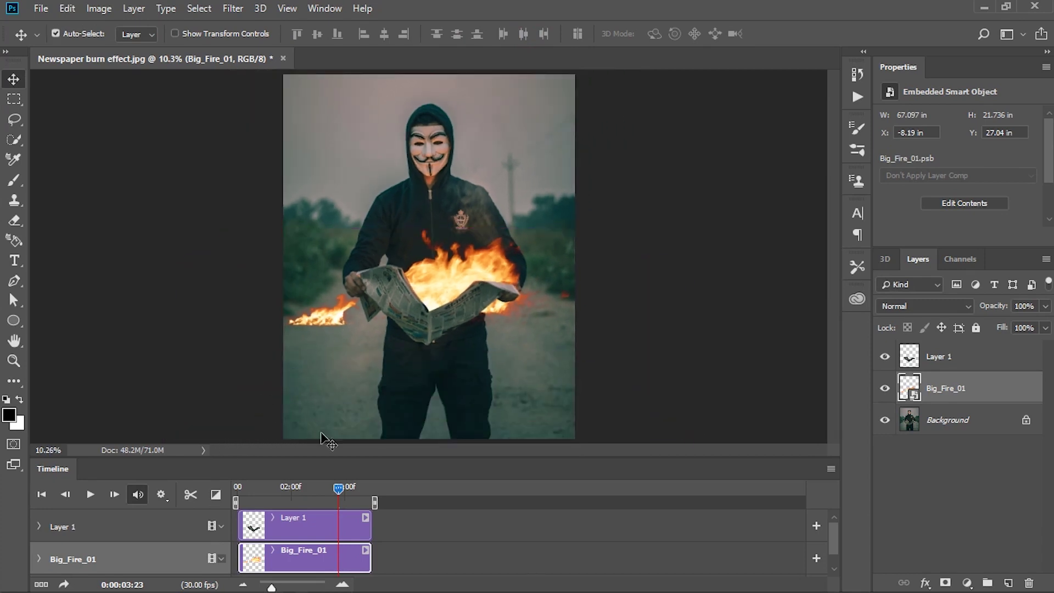
- Move the Big_Fire_01 flame down and right onto the newspaper, then replay the animation
{"action": "key", "text": "space"}
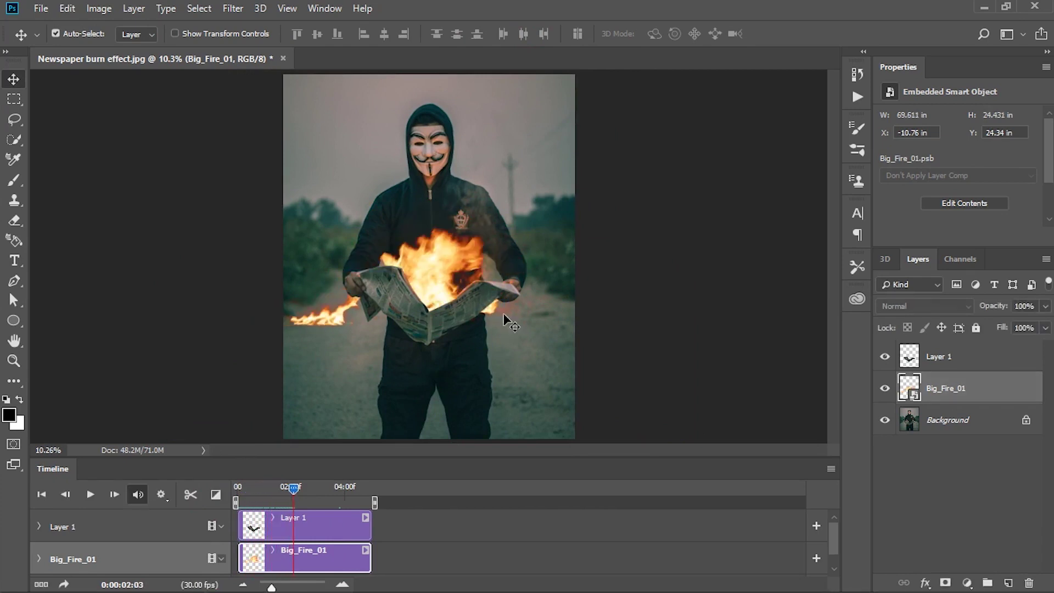
{"action": "key", "text": "ctrl+t"}
{"action": "mouse_move", "coordinate": [401, 320]}
{"action": "left_mouse_down"}
{"action": "mouse_move", "coordinate": [444, 275]}
{"action": "mouse_move", "coordinate": [455, 282]}
{"action": "left_mouse_up"}
{"action": "key", "text": "Return"}
{"action": "key", "text": "ctrl+t"}
{"action": "key", "text": "Return"}
{"action": "key", "text": "space"}
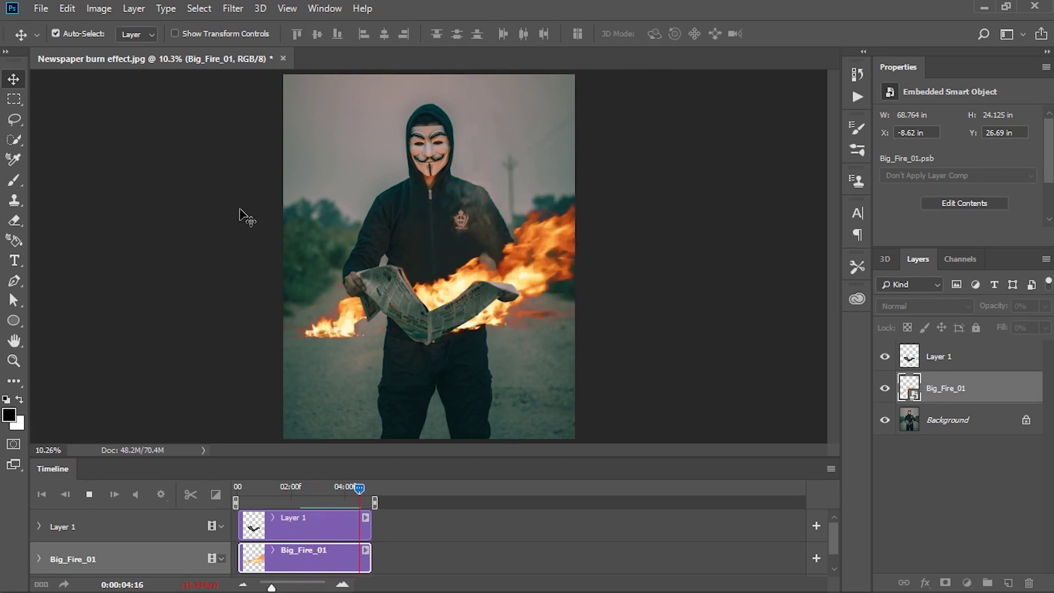
- Extend and trim the Big_Fire_01 clip to start at zero and end with Layer 1
{"action": "left_click_drag", "start_coordinate": [368, 562], "coordinate": [541, 562]}
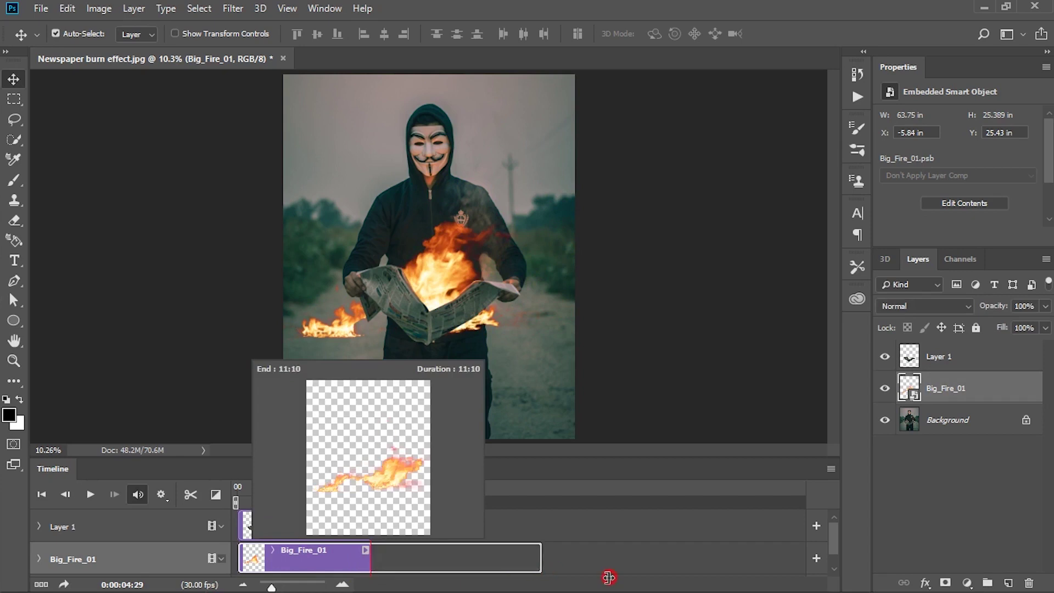
{"action": "mouse_move", "coordinate": [371, 489]}
{"action": "left_mouse_down"}
{"action": "mouse_move", "coordinate": [347, 497]}
{"action": "mouse_move", "coordinate": [503, 488]}
{"action": "left_mouse_up"}
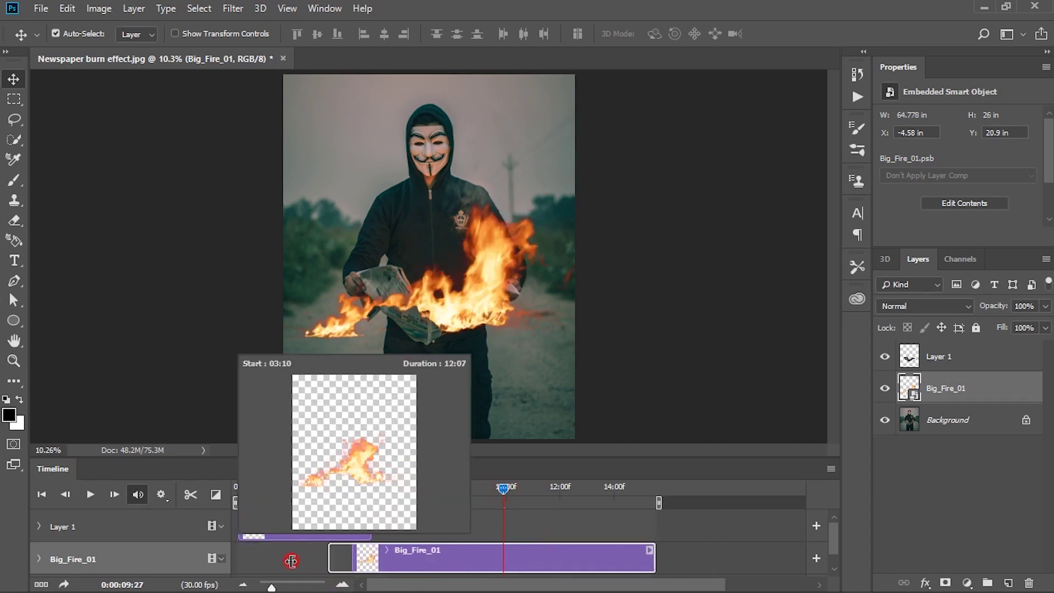
{"action": "left_click_drag", "start_coordinate": [431, 555], "coordinate": [473, 554]}
{"action": "mouse_move", "coordinate": [502, 497]}
{"action": "left_mouse_down"}
{"action": "mouse_move", "coordinate": [292, 530]}
{"action": "mouse_move", "coordinate": [312, 526]}
{"action": "left_mouse_up"}
{"action": "left_click_drag", "start_coordinate": [283, 559], "coordinate": [318, 559]}
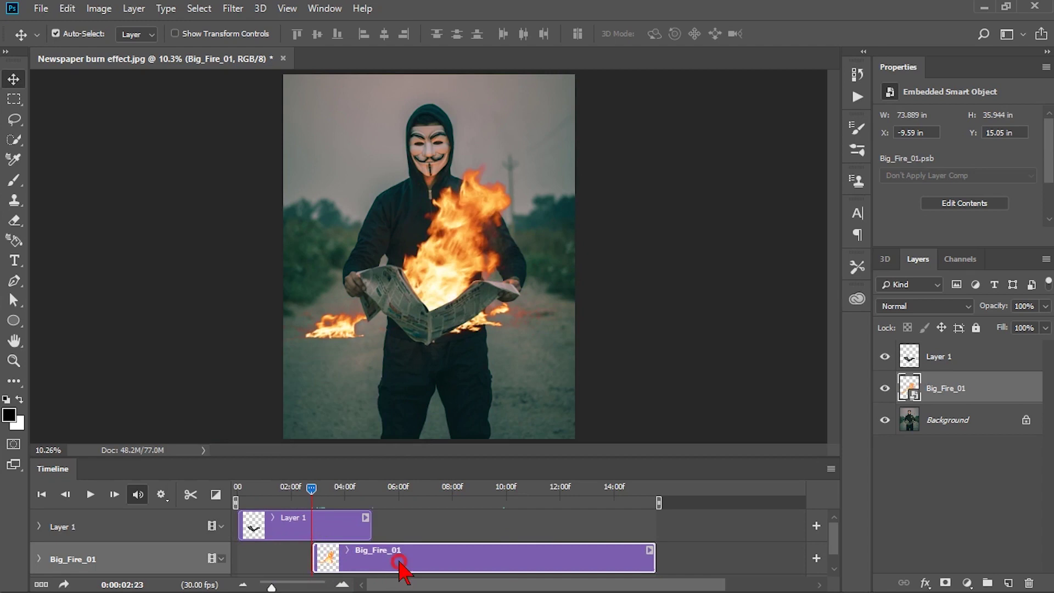
{"action": "left_click_drag", "start_coordinate": [400, 564], "coordinate": [335, 552]}
{"action": "left_click_drag", "start_coordinate": [575, 555], "coordinate": [371, 555]}
{"action": "key", "text": "space"}
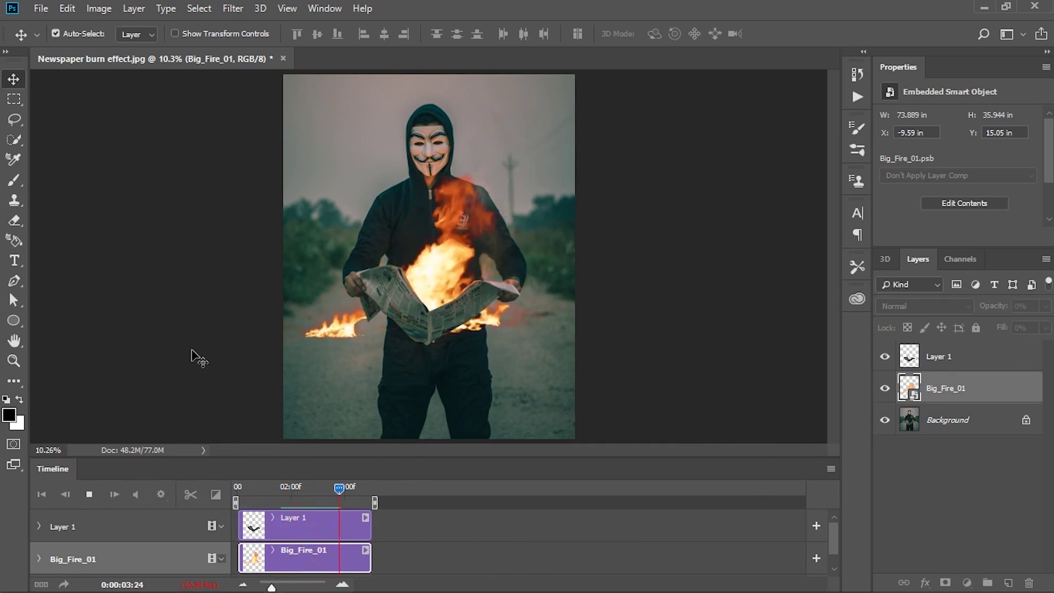
{"action": "key", "text": "space"}
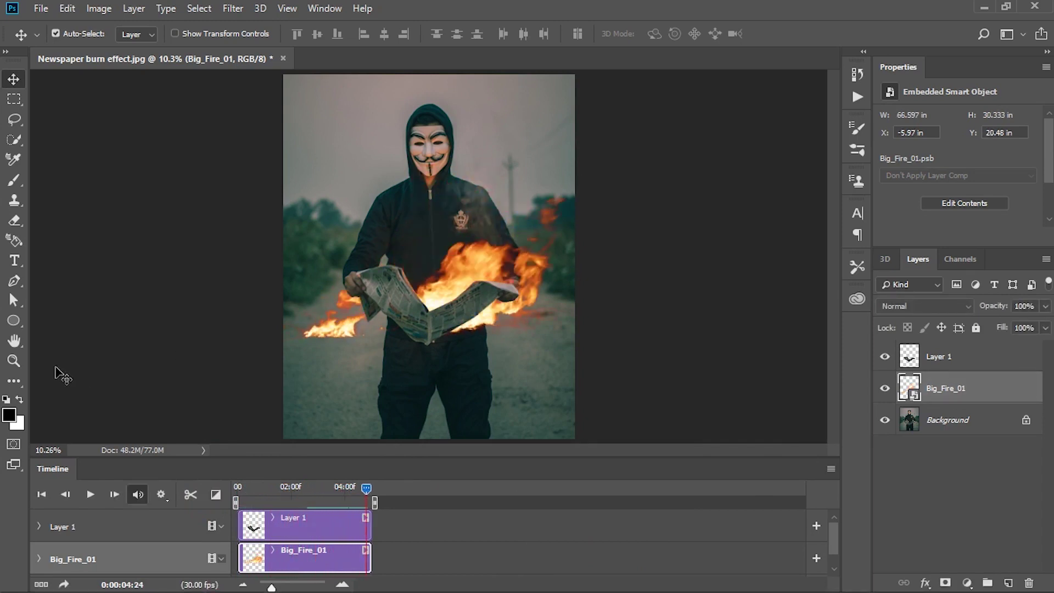
- Shift the fire clip for a different flame stretch, re-trim its end to Layer 1, and replay
{"action": "left_click", "coordinate": [366, 488]}
{"action": "left_click_drag", "start_coordinate": [367, 488], "coordinate": [348, 496]}
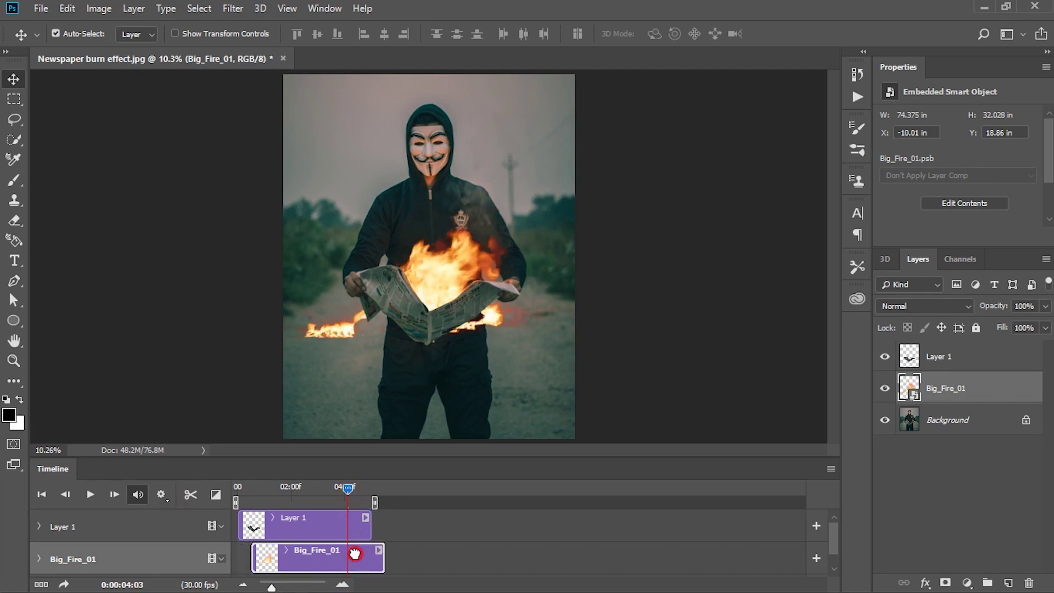
{"action": "left_click_drag", "start_coordinate": [325, 566], "coordinate": [361, 566]}
{"action": "left_click_drag", "start_coordinate": [275, 555], "coordinate": [240, 555]}
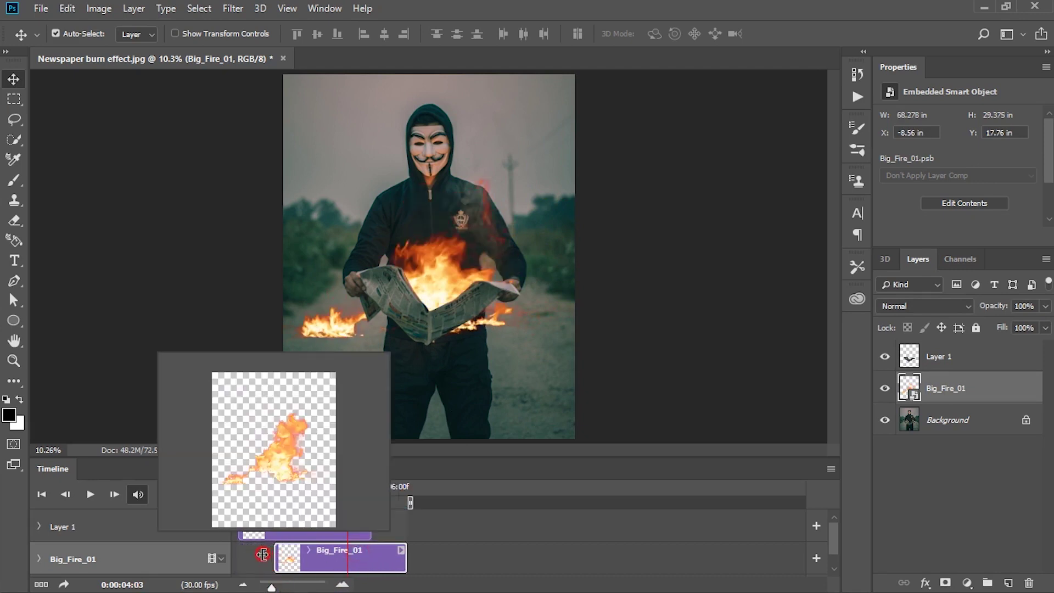
{"action": "left_click", "coordinate": [339, 564]}
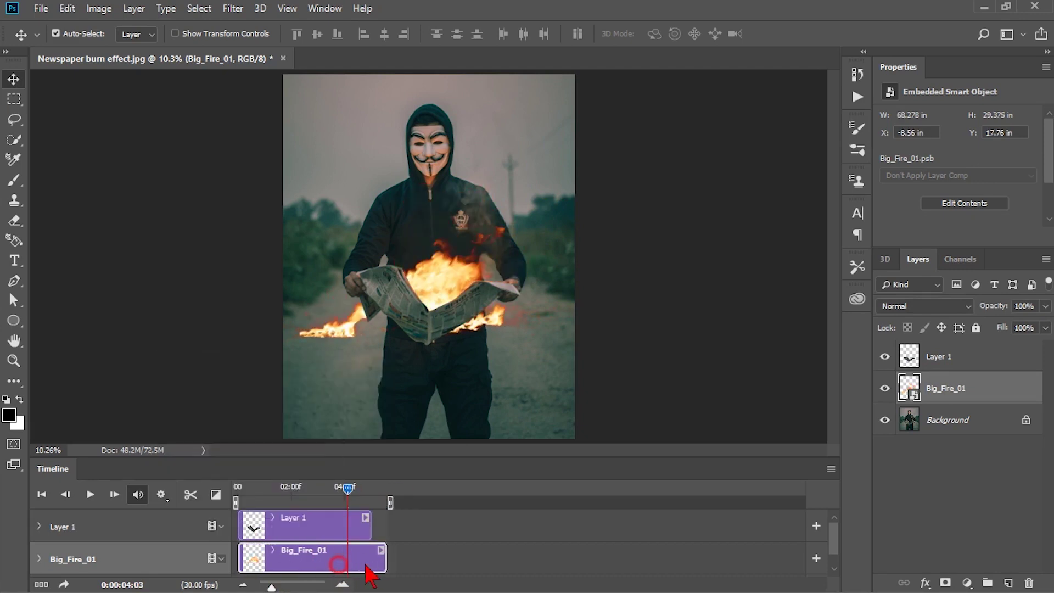
{"action": "left_click_drag", "start_coordinate": [385, 557], "coordinate": [371, 557]}
{"action": "left_click", "coordinate": [235, 489]}
{"action": "key", "text": "space"}
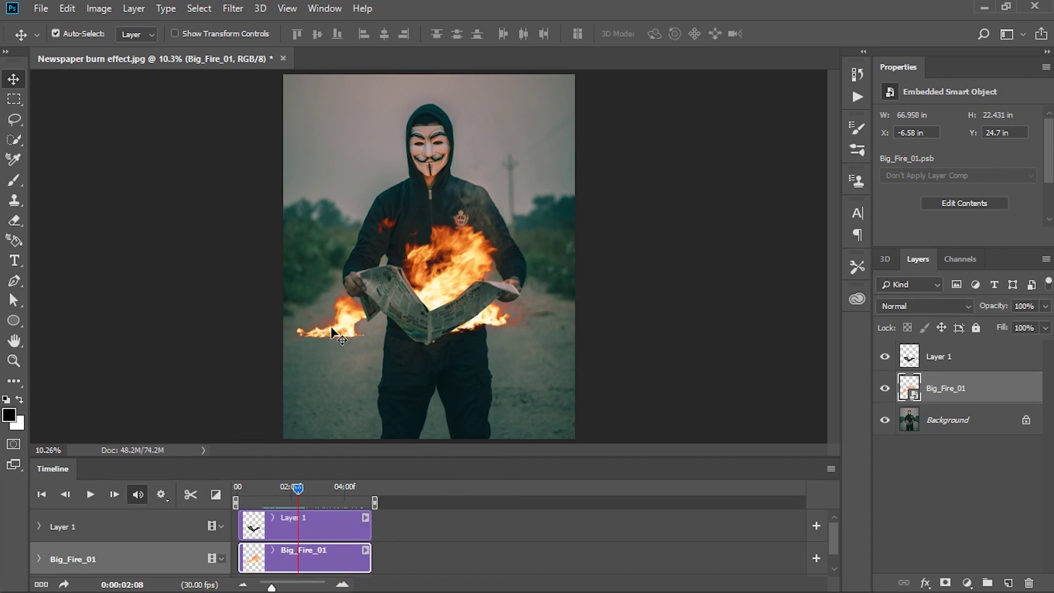
- Toggle Big_Fire_01 visibility to compare, add a white layer mask, and select the Brush
{"action": "left_click", "coordinate": [886, 388]}
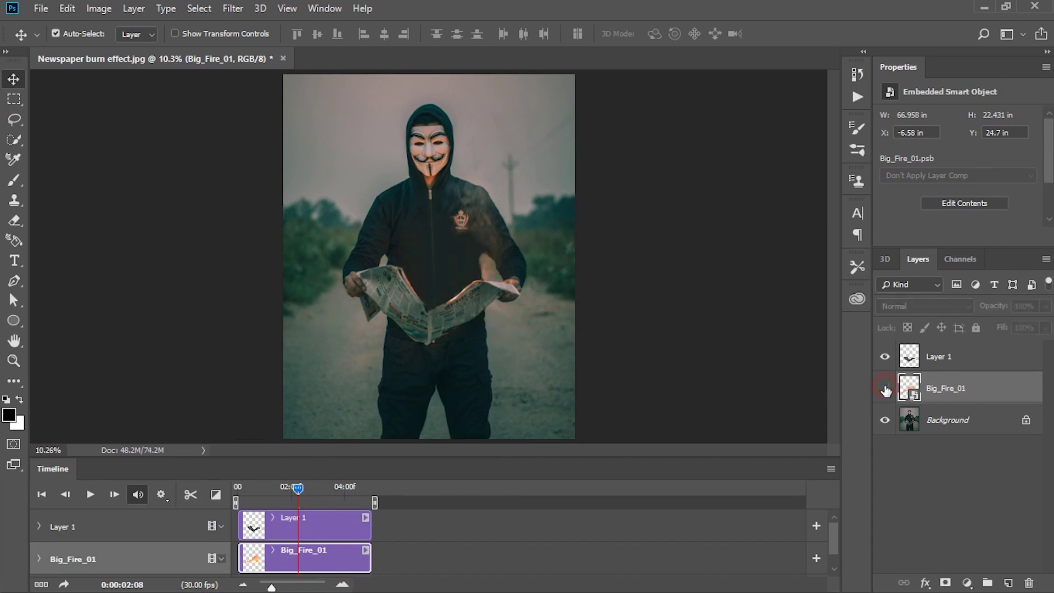
{"action": "left_click", "coordinate": [946, 584]}
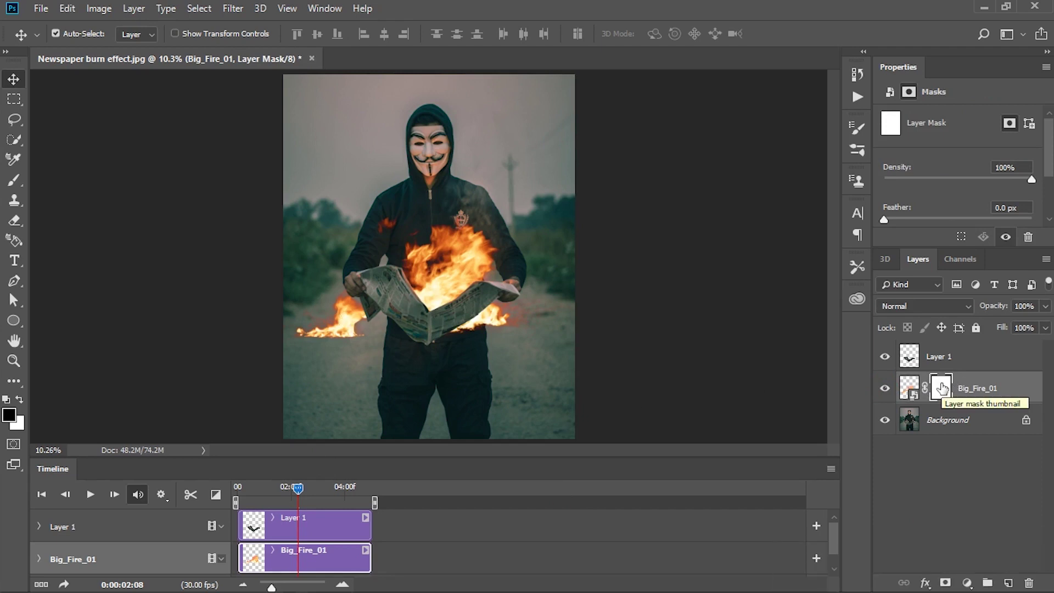
{"action": "key", "text": "b"}
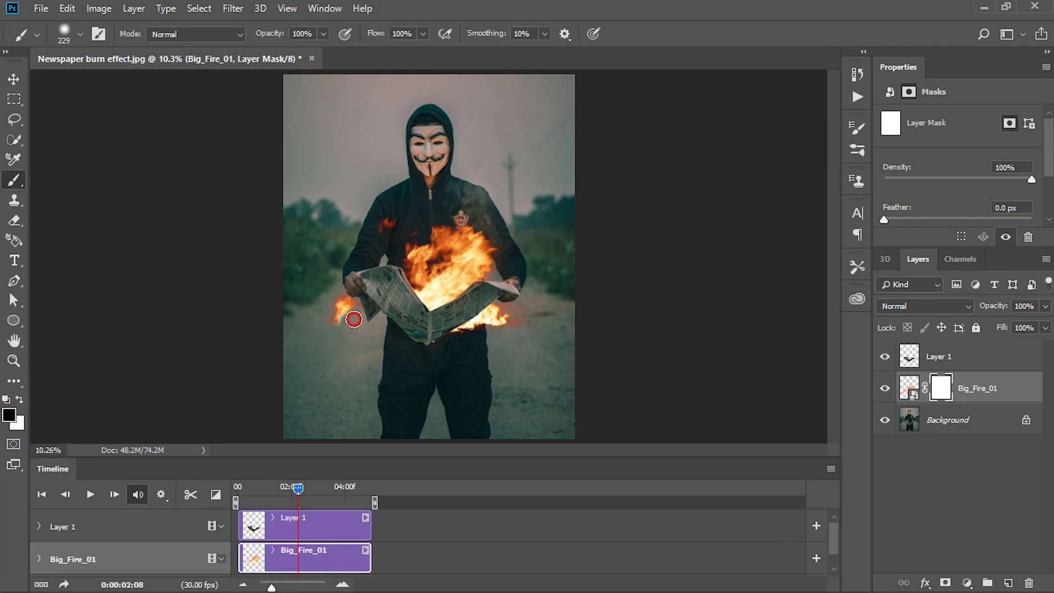
- Paint black on the mask over the flames left of the hand and at the paper's bottom-right
{"action": "scroll", "coordinate": [354, 319], "scroll_direction": "up", "scroll_amount": 3}
{"action": "left_click_drag", "start_coordinate": [316, 352], "coordinate": [335, 319]}
{"action": "mouse_move", "coordinate": [532, 359]}
{"action": "left_mouse_down"}
{"action": "mouse_move", "coordinate": [670, 296]}
{"action": "mouse_move", "coordinate": [610, 319]}
{"action": "left_mouse_up"}
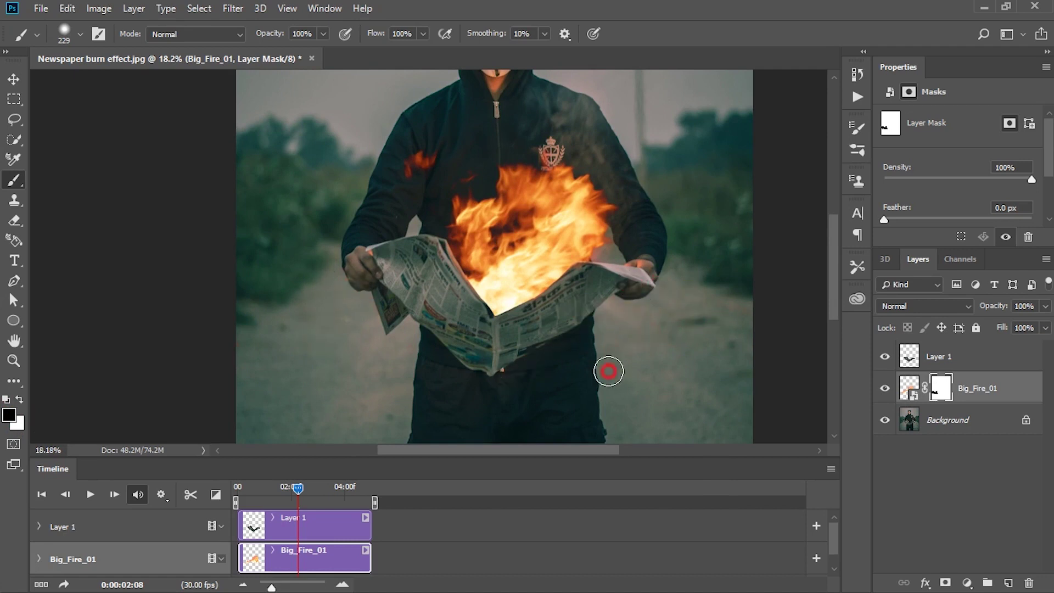
{"action": "mouse_move", "coordinate": [299, 491]}
{"action": "left_mouse_down"}
{"action": "mouse_move", "coordinate": [217, 498]}
{"action": "mouse_move", "coordinate": [243, 501]}
{"action": "mouse_move", "coordinate": [294, 474]}
{"action": "mouse_move", "coordinate": [273, 474]}
{"action": "mouse_move", "coordinate": [293, 475]}
{"action": "mouse_move", "coordinate": [297, 489]}
{"action": "left_mouse_up"}
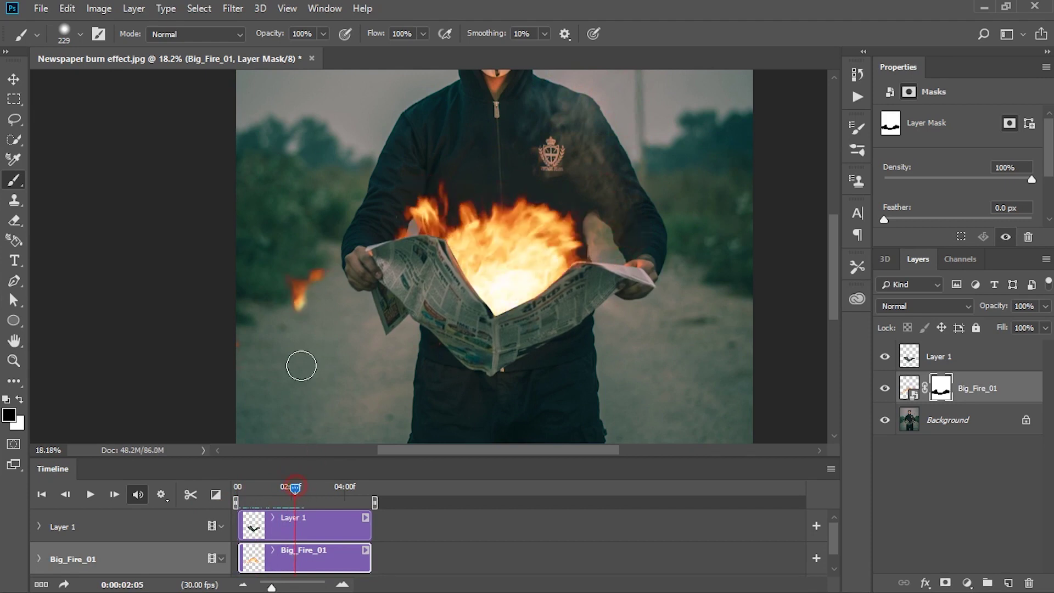
{"action": "left_click_drag", "start_coordinate": [296, 488], "coordinate": [338, 474]}
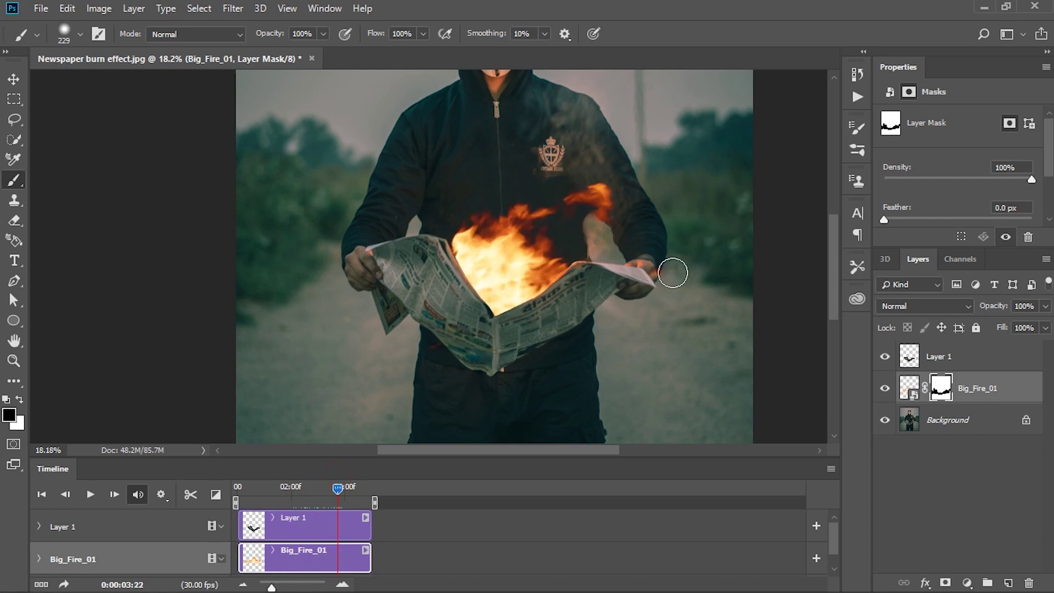
{"action": "key", "text": "space"}
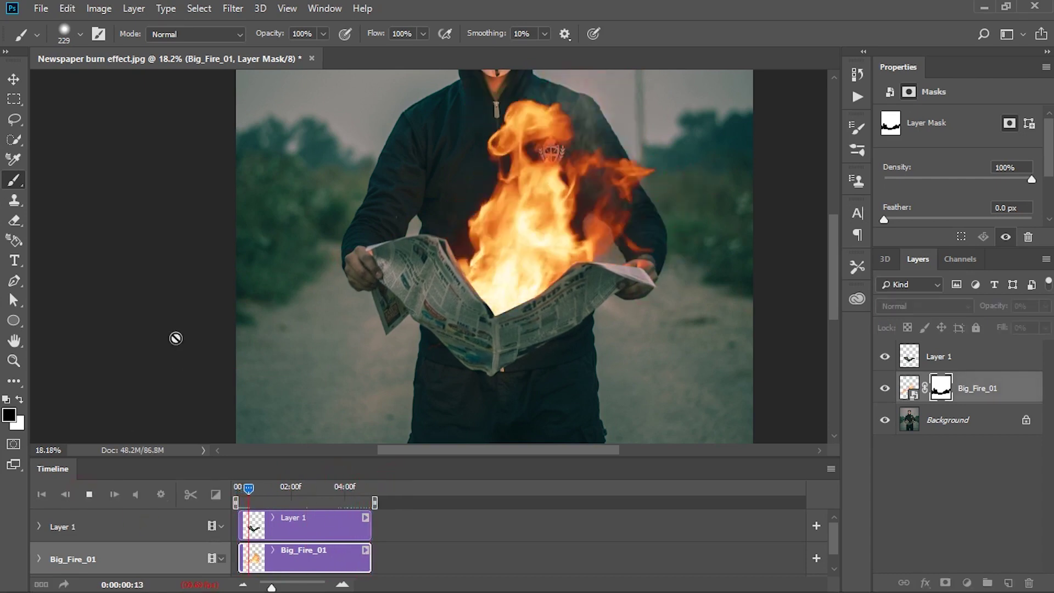
{"action": "key", "text": "ctrl+0"}
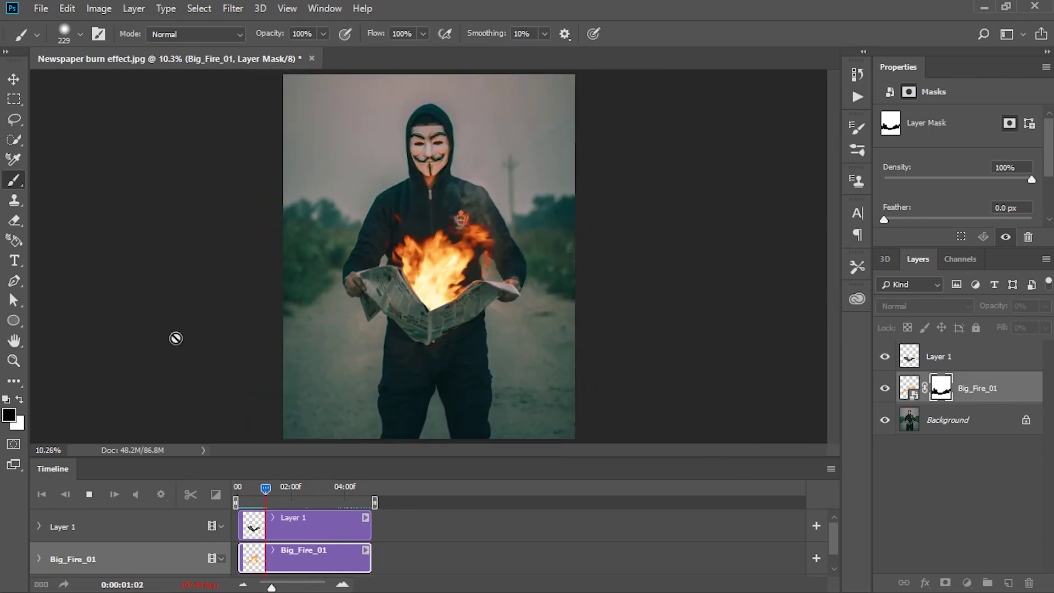
{"action": "key", "text": "space"}
{"action": "left_click_drag", "start_coordinate": [269, 488], "coordinate": [240, 489]}
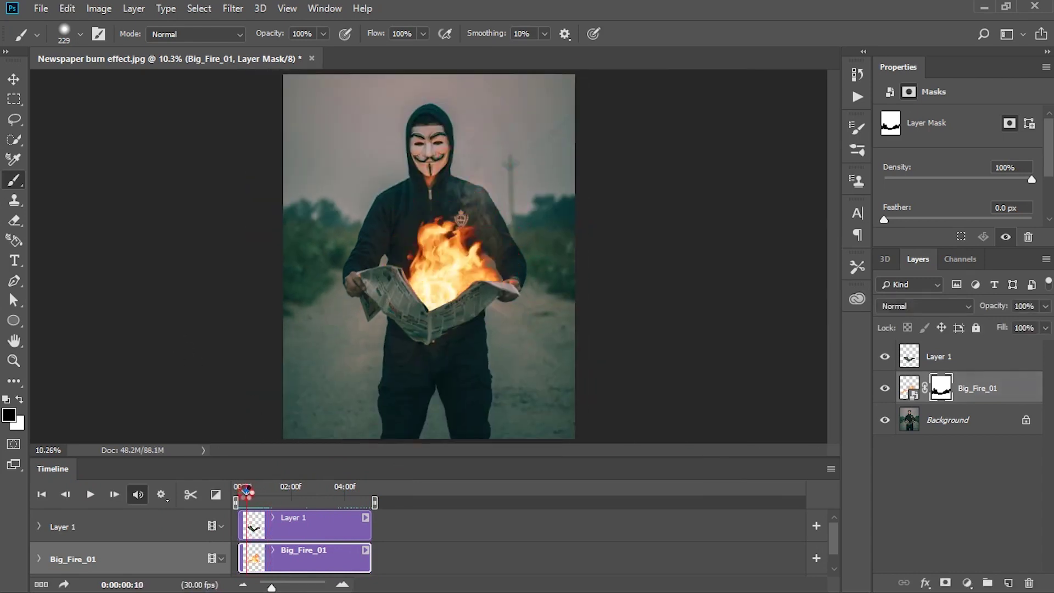
{"action": "key", "text": "space"}
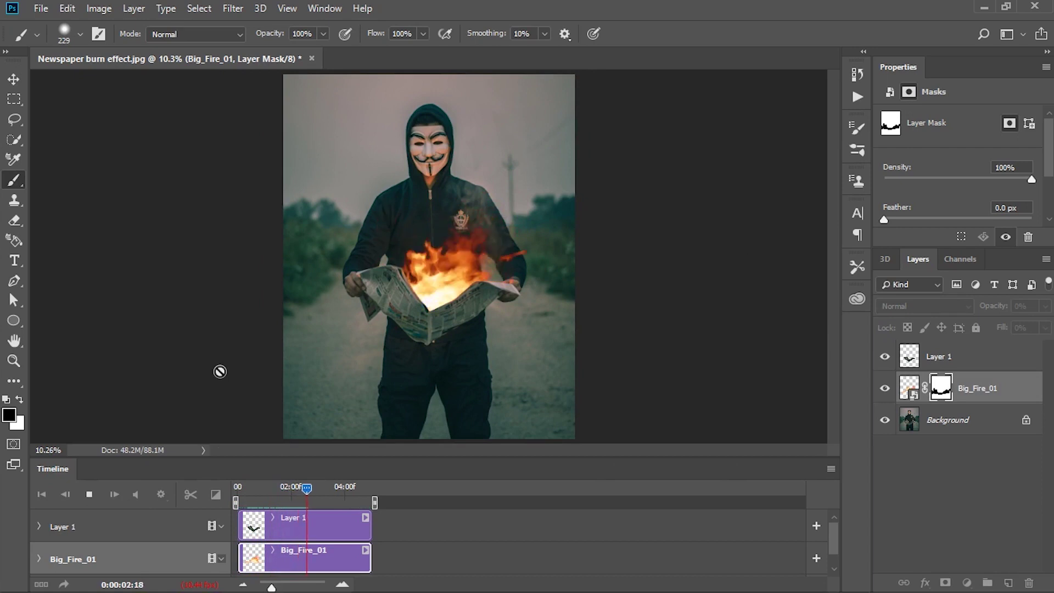
{"action": "mouse_move", "coordinate": [374, 488]}
{"action": "left_mouse_down"}
{"action": "mouse_move", "coordinate": [321, 501]}
{"action": "mouse_move", "coordinate": [345, 501]}
{"action": "left_mouse_up"}
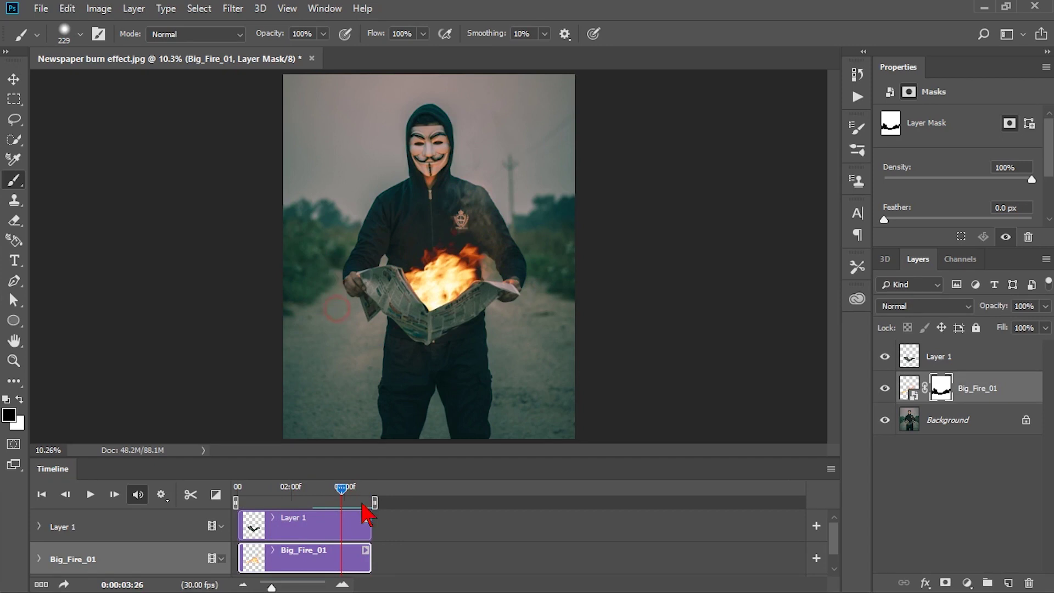
{"action": "mouse_move", "coordinate": [343, 488]}
{"action": "left_mouse_down"}
{"action": "mouse_move", "coordinate": [242, 489]}
{"action": "mouse_move", "coordinate": [295, 497]}
{"action": "left_mouse_up"}
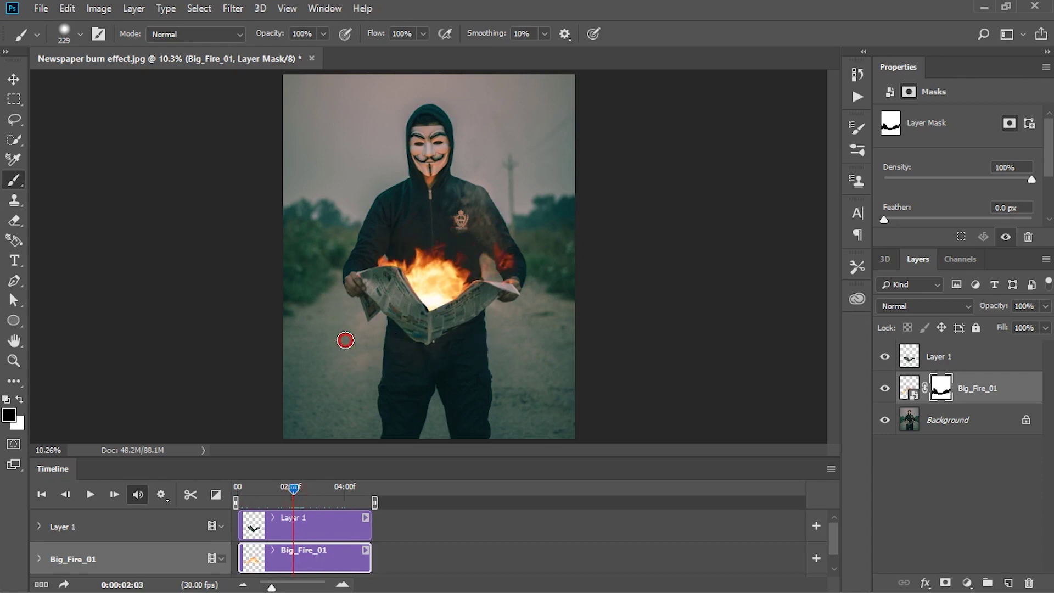
{"action": "left_click_drag", "start_coordinate": [295, 494], "coordinate": [209, 494]}
{"action": "key", "text": "space"}
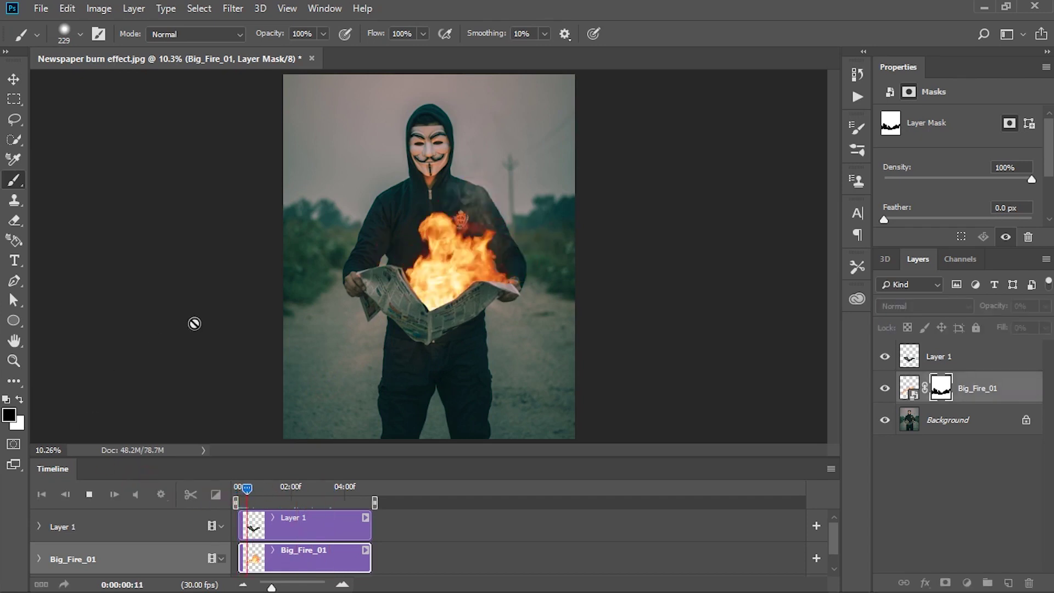
{"action": "key", "text": "space"}
{"action": "left_click_drag", "start_coordinate": [251, 488], "coordinate": [297, 475]}
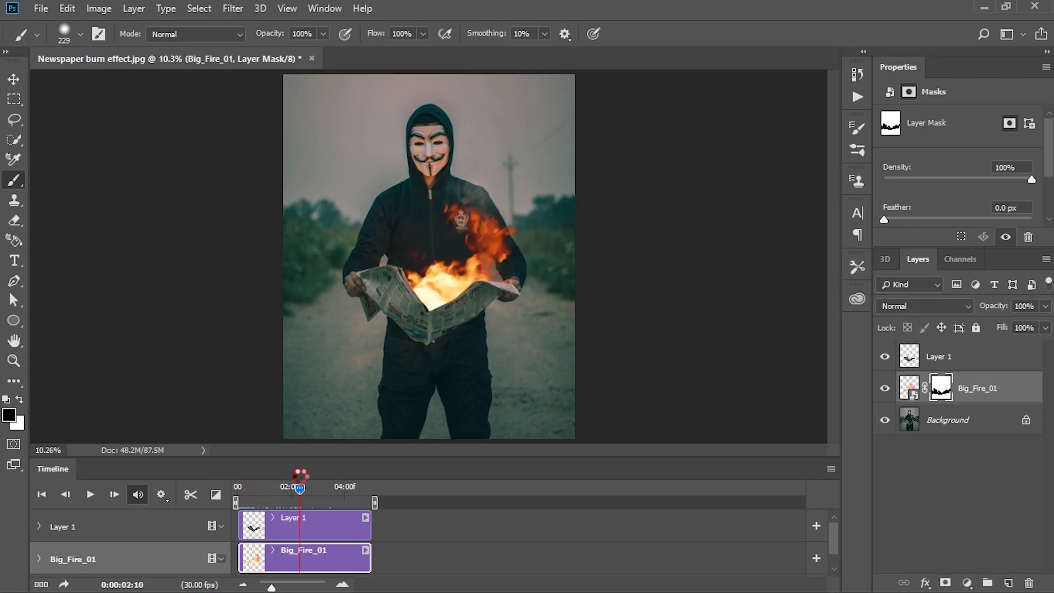
{"action": "left_click_drag", "start_coordinate": [297, 488], "coordinate": [330, 486]}
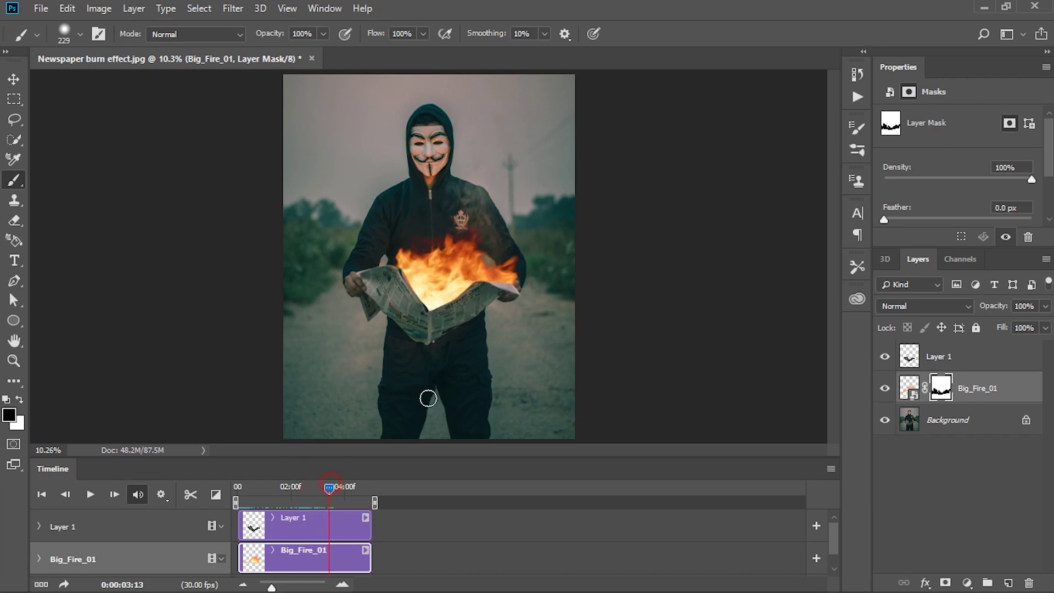
{"action": "scroll", "coordinate": [450, 248], "scroll_direction": "up", "scroll_amount": 3}
{"action": "scroll", "coordinate": [466, 262], "scroll_direction": "down", "scroll_amount": 2}
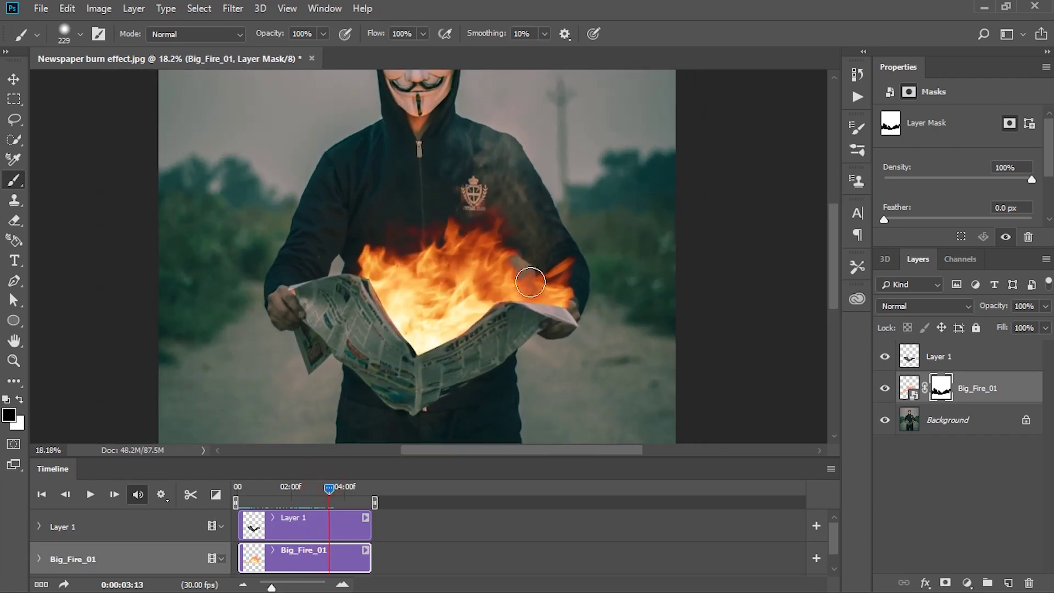
- Compare Normal and Lighten blending on Big_Fire_01, keep Lighten, preview, and fit the image
{"action": "left_click", "coordinate": [919, 308]}
{"action": "left_click", "coordinate": [892, 108]}
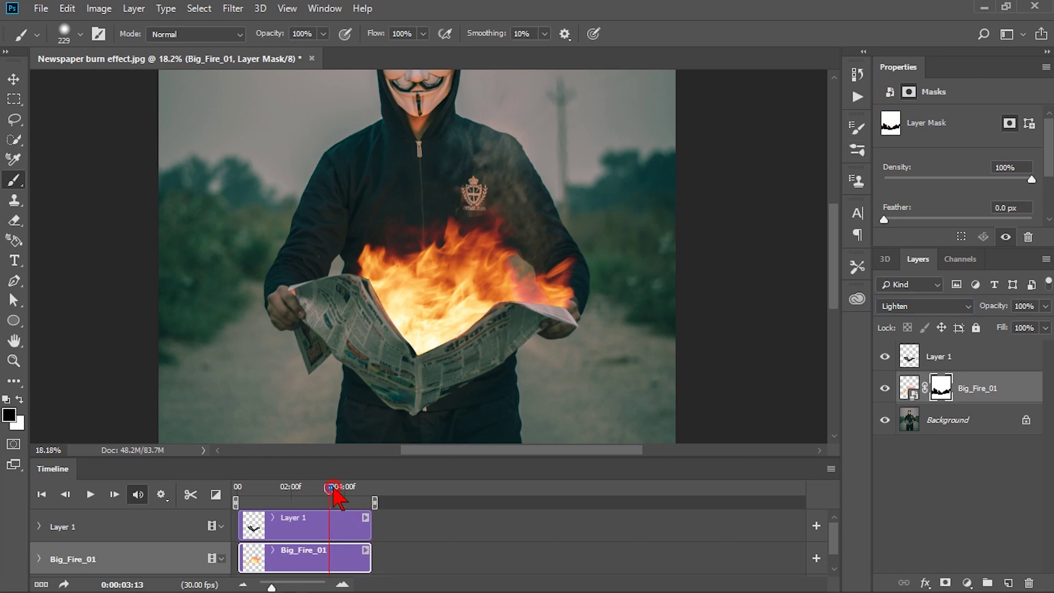
{"action": "left_click_drag", "start_coordinate": [333, 489], "coordinate": [356, 486]}
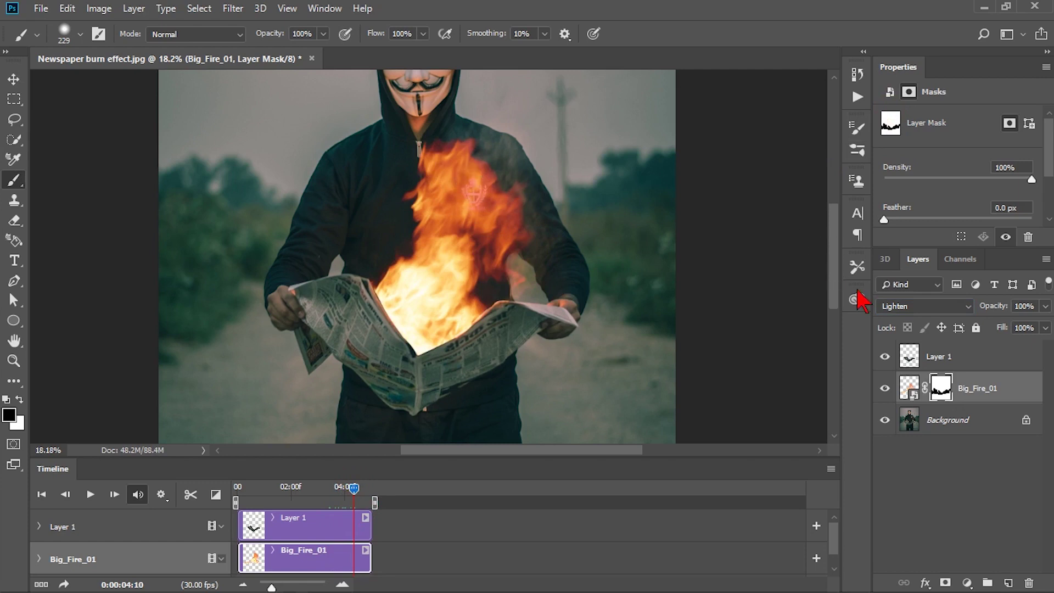
{"action": "left_click", "coordinate": [896, 306]}
{"action": "left_click", "coordinate": [882, 8]}
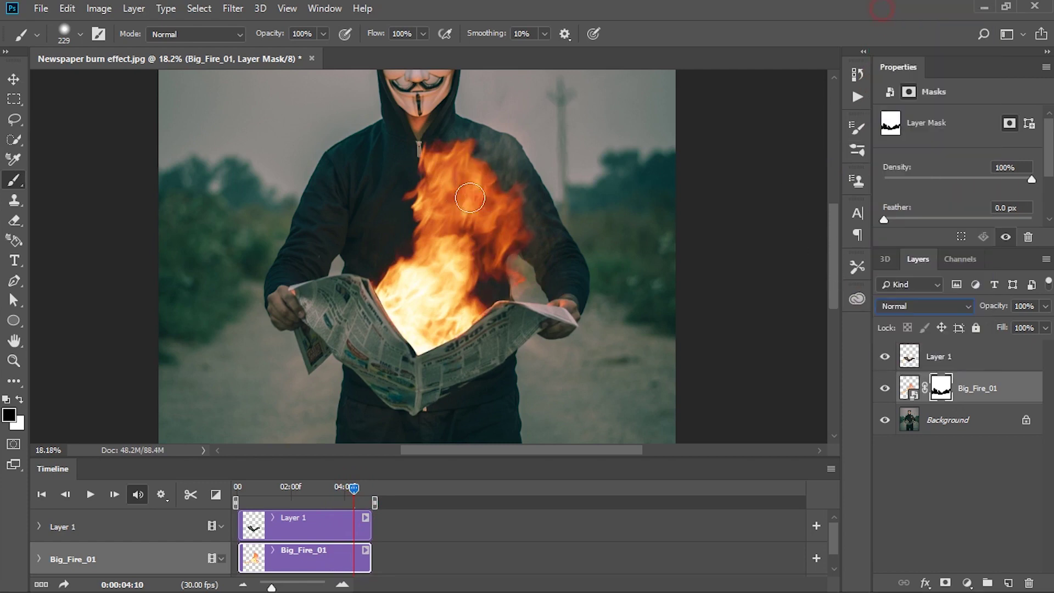
{"action": "left_click", "coordinate": [901, 308]}
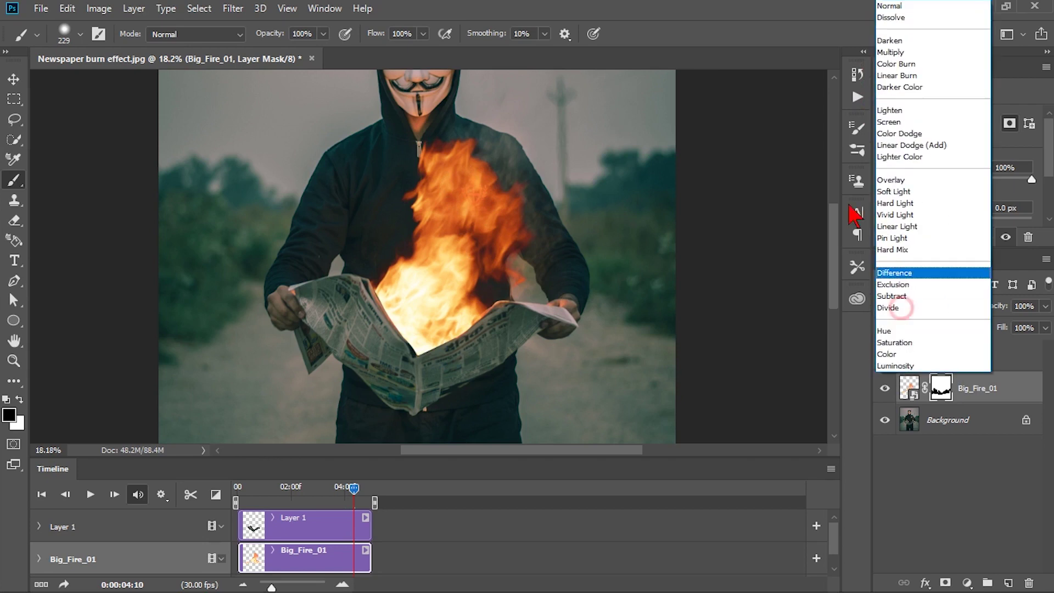
{"action": "left_click", "coordinate": [887, 111]}
{"action": "key", "text": "space"}
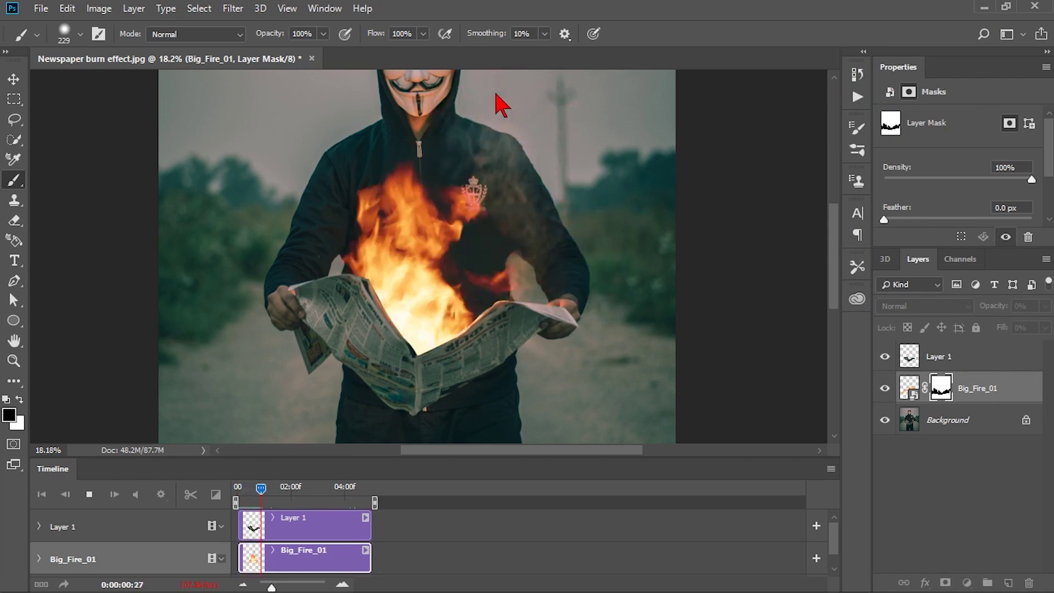
{"action": "key", "text": "space"}
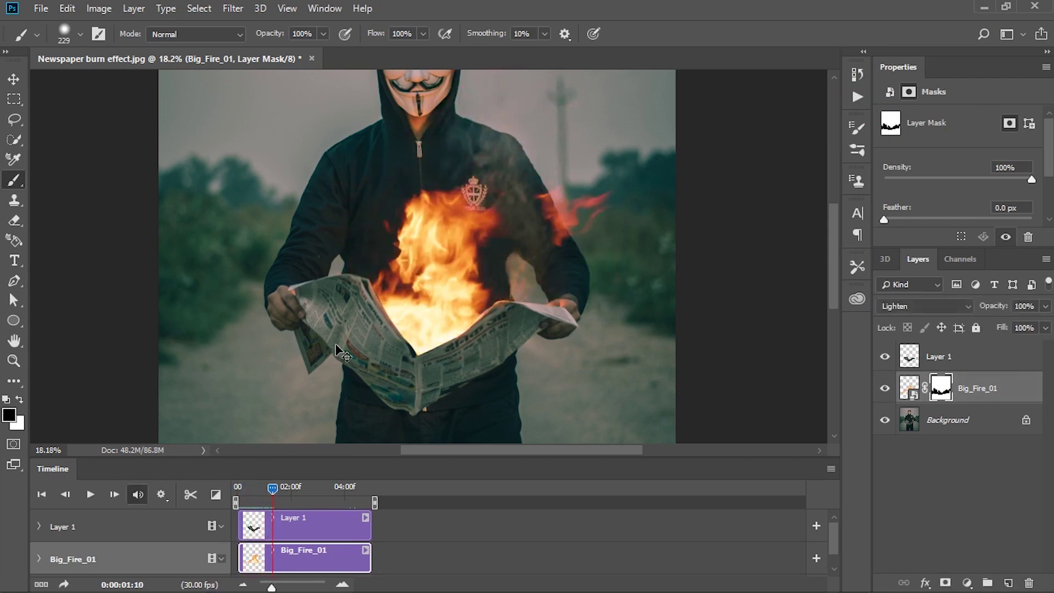
{"action": "key", "text": "ctrl+0"}
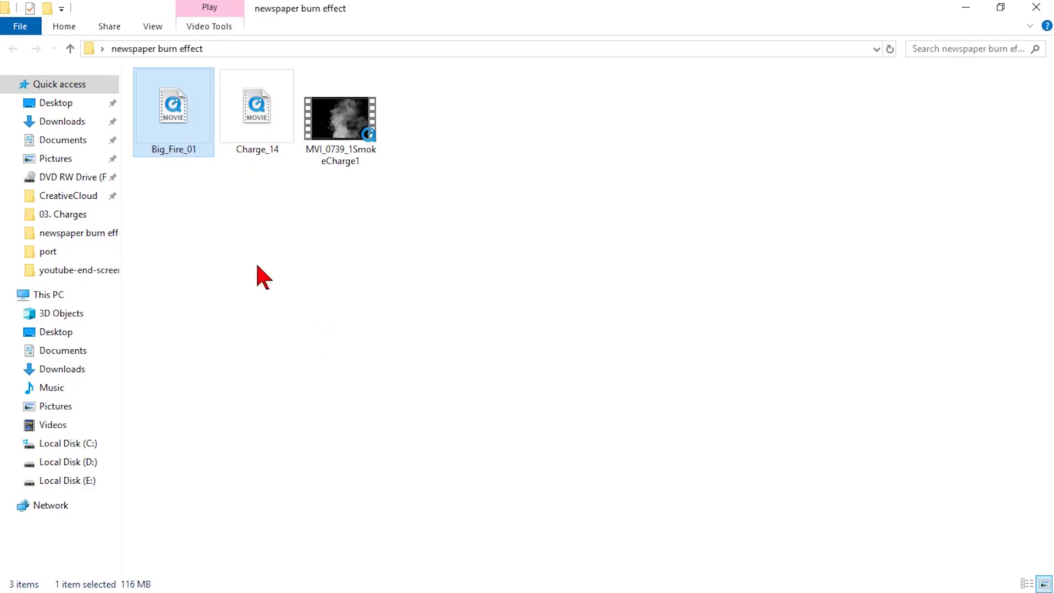
- Drag Charge_14 from the newspaper burn effect folder onto the Photoshop canvas
{"action": "mouse_move", "coordinate": [256, 111]}
{"action": "mouse_move", "coordinate": [250, 107]}
{"action": "left_mouse_down"}
{"action": "mouse_move", "coordinate": [371, 591]}
{"action": "mouse_move", "coordinate": [590, 384]}
{"action": "left_mouse_up"}
{"action": "left_click_drag", "start_coordinate": [391, 285], "coordinate": [215, 404]}
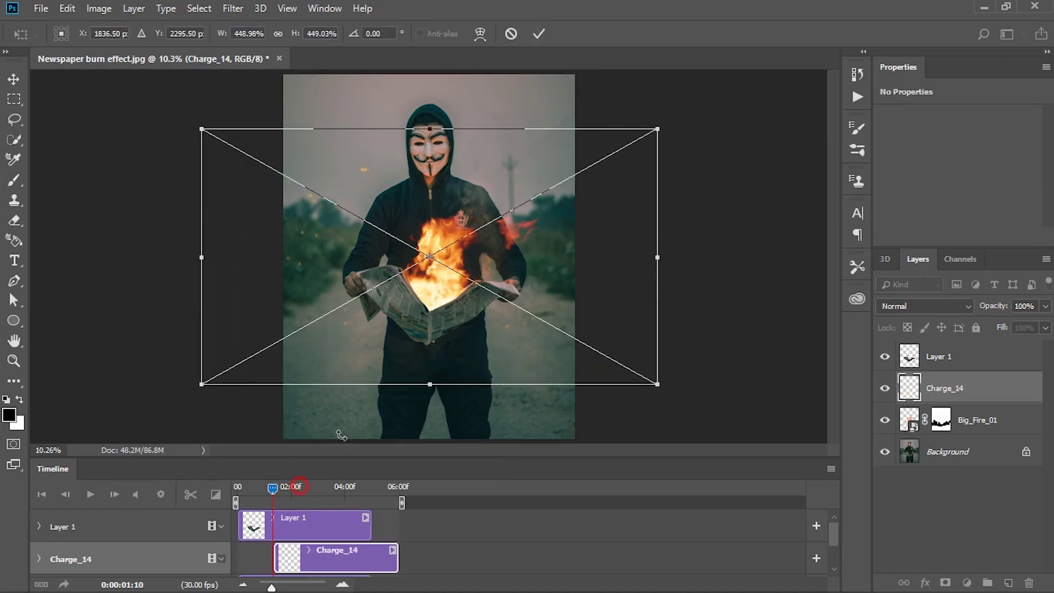
- Commit the Charge_14 placement and trim its clip to start at the timeline beginning
{"action": "key", "text": "Return"}
{"action": "left_click_drag", "start_coordinate": [273, 488], "coordinate": [290, 488]}
{"action": "key", "text": "ctrl+t"}
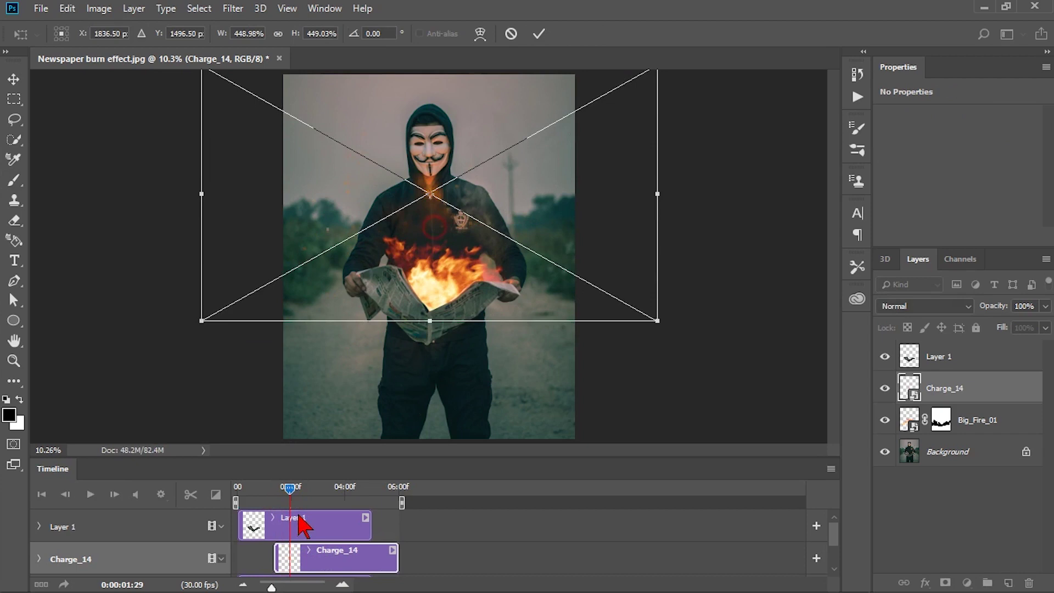
{"action": "key", "text": "Return"}
{"action": "mouse_move", "coordinate": [291, 488]}
{"action": "left_mouse_down"}
{"action": "mouse_move", "coordinate": [273, 488]}
{"action": "mouse_move", "coordinate": [295, 488]}
{"action": "left_mouse_up"}
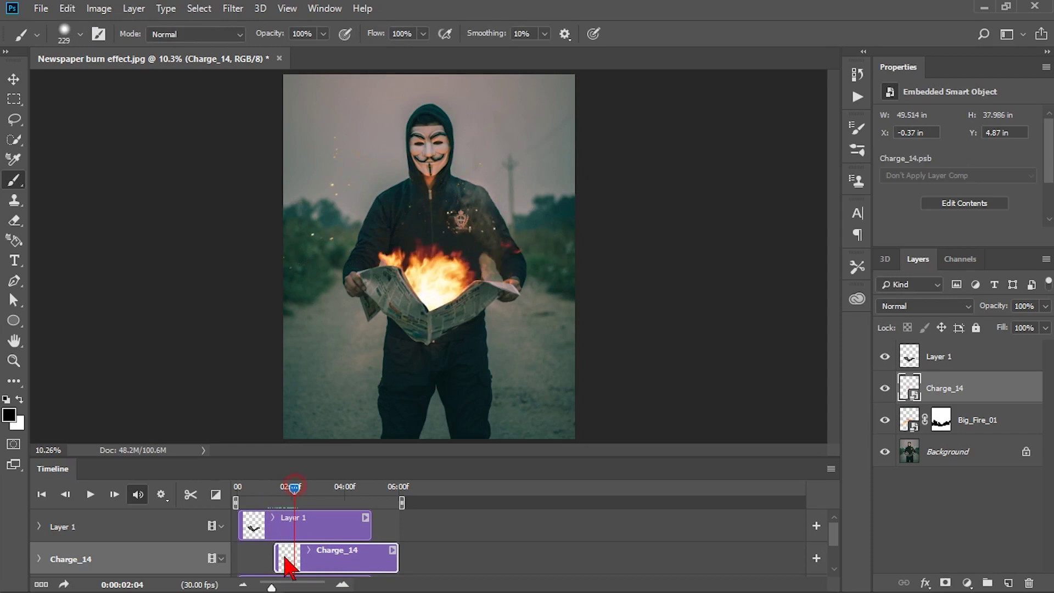
{"action": "mouse_move", "coordinate": [275, 551]}
{"action": "left_mouse_down"}
{"action": "mouse_move", "coordinate": [296, 551]}
{"action": "mouse_move", "coordinate": [277, 569]}
{"action": "left_mouse_up"}
{"action": "key", "text": "space"}
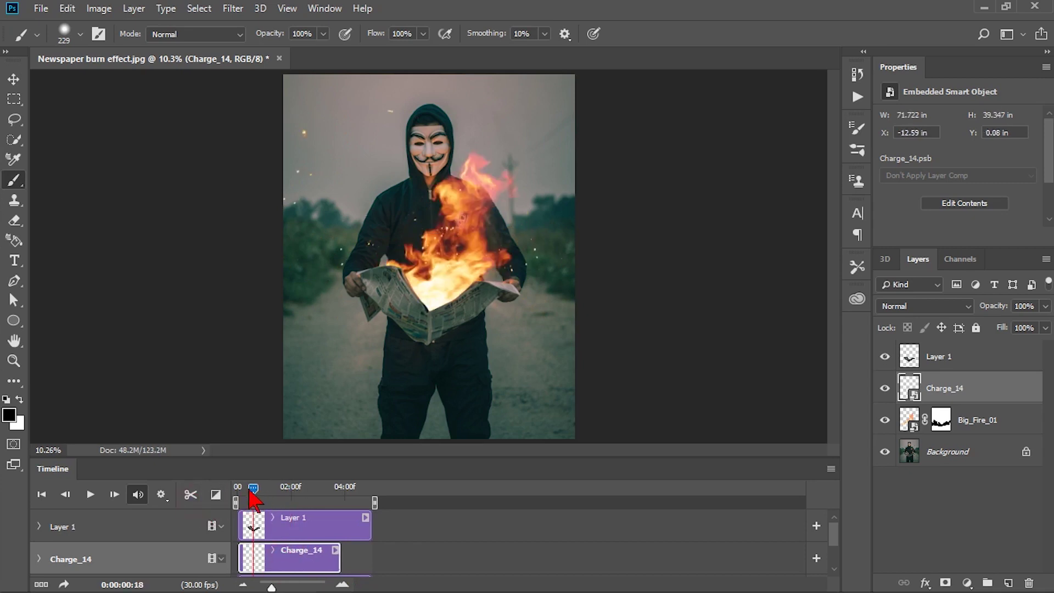
- Scale the Charge_14 fire down from its corner and preview it
{"action": "key", "text": "ctrl+t"}
{"action": "mouse_move", "coordinate": [667, 83]}
{"action": "left_mouse_down"}
{"action": "mouse_move", "coordinate": [659, 143]}
{"action": "mouse_move", "coordinate": [600, 165]}
{"action": "left_mouse_up"}
{"action": "key", "text": "Return"}
{"action": "key", "text": "b"}
{"action": "key", "text": "space"}
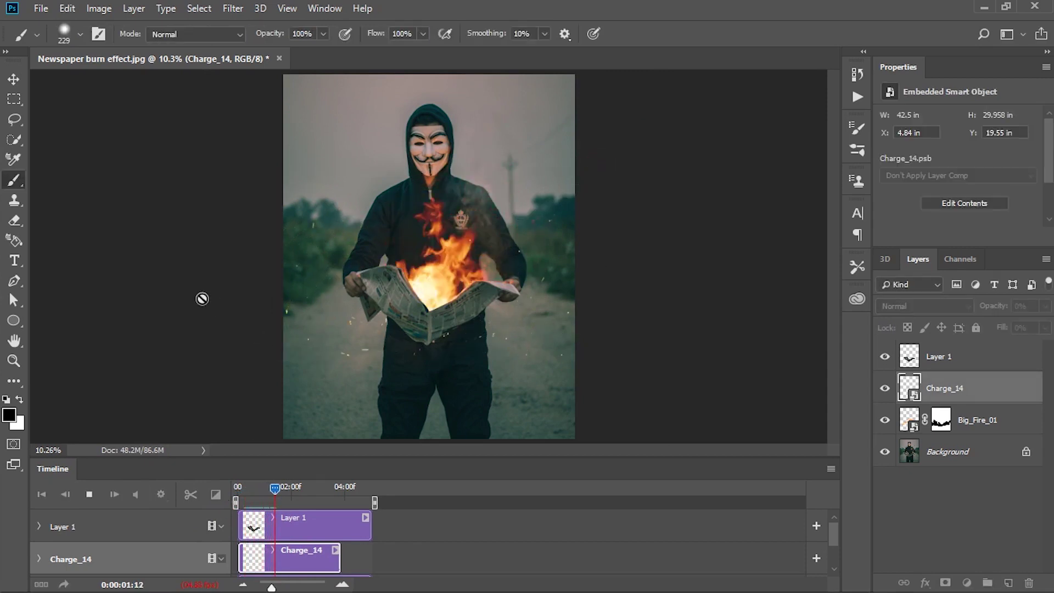
{"action": "key", "text": "space"}
- Move Charge_14 up over the newspaper and shrink it to about 32.3 × 22.9 in
{"action": "key", "text": "ctrl+t"}
{"action": "left_click_drag", "start_coordinate": [442, 351], "coordinate": [491, 277]}
{"action": "left_click_drag", "start_coordinate": [597, 147], "coordinate": [560, 158]}
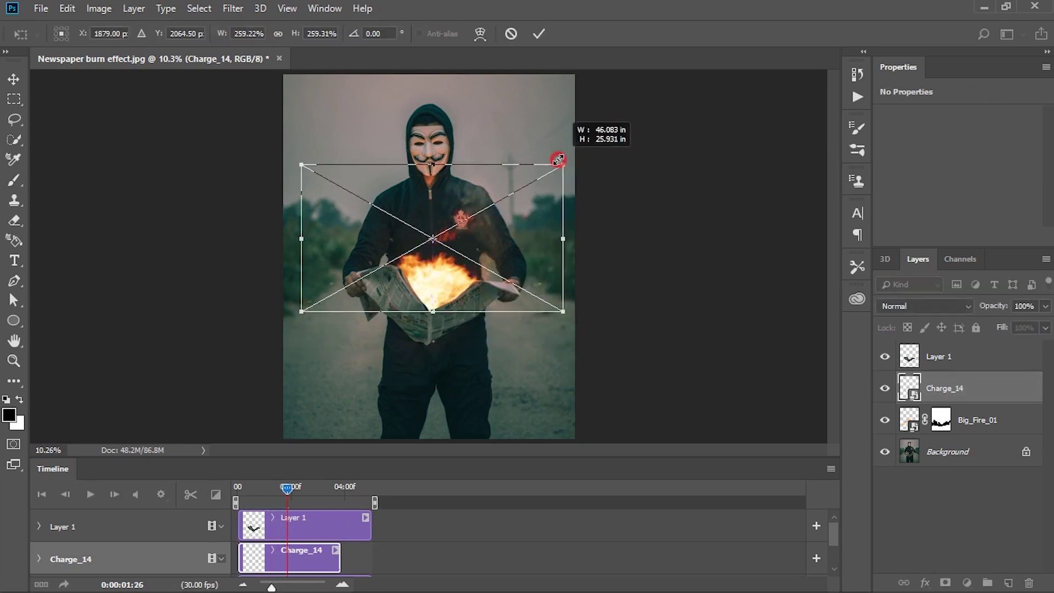
{"action": "key", "text": "Return"}
{"action": "key", "text": "b"}
{"action": "key", "text": "space"}
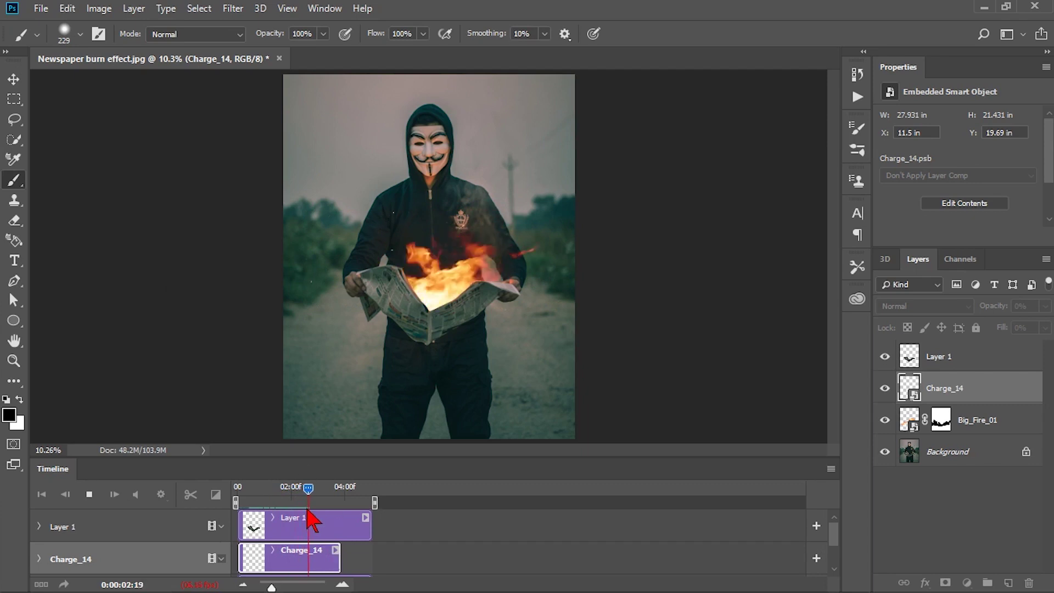
{"action": "left_click_drag", "start_coordinate": [306, 488], "coordinate": [245, 508]}
{"action": "key", "text": "space"}
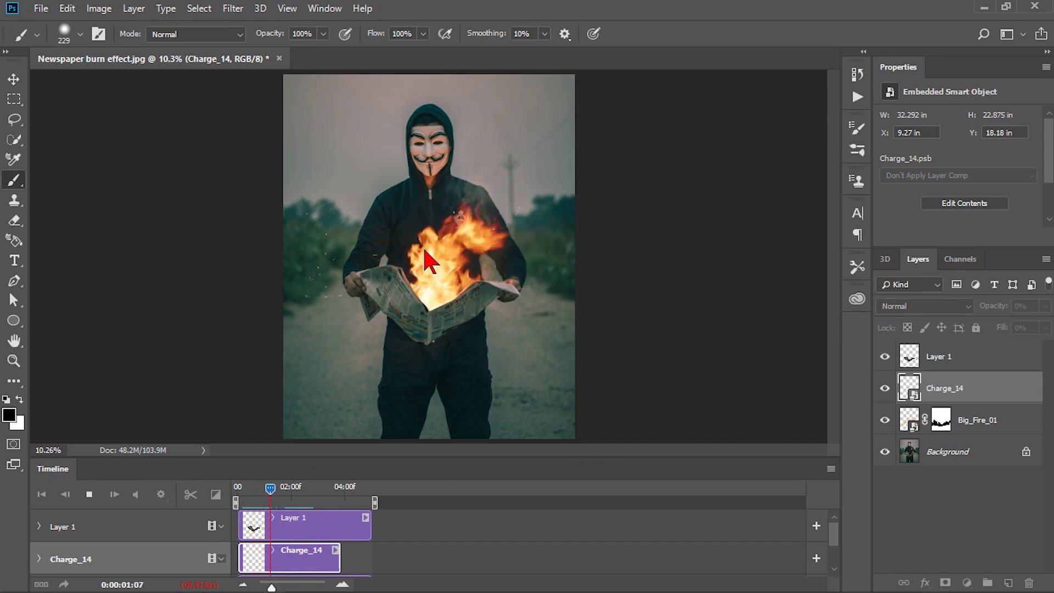
{"action": "key", "text": "space"}
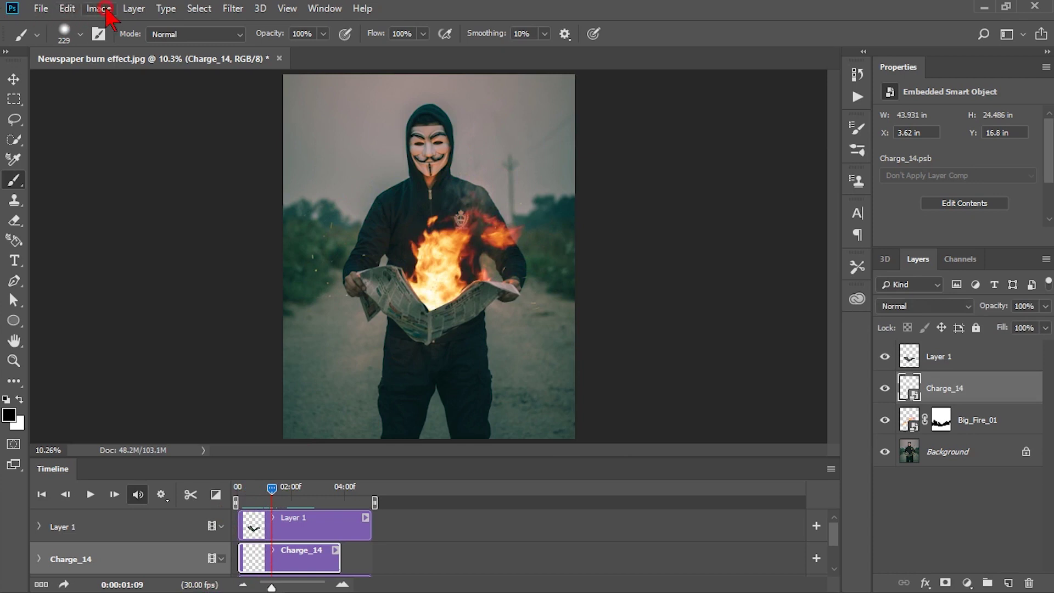
- Check the Image Size dialog in pixels and cancel without changes
{"action": "left_click", "coordinate": [99, 8]}
{"action": "left_click", "coordinate": [121, 127]}
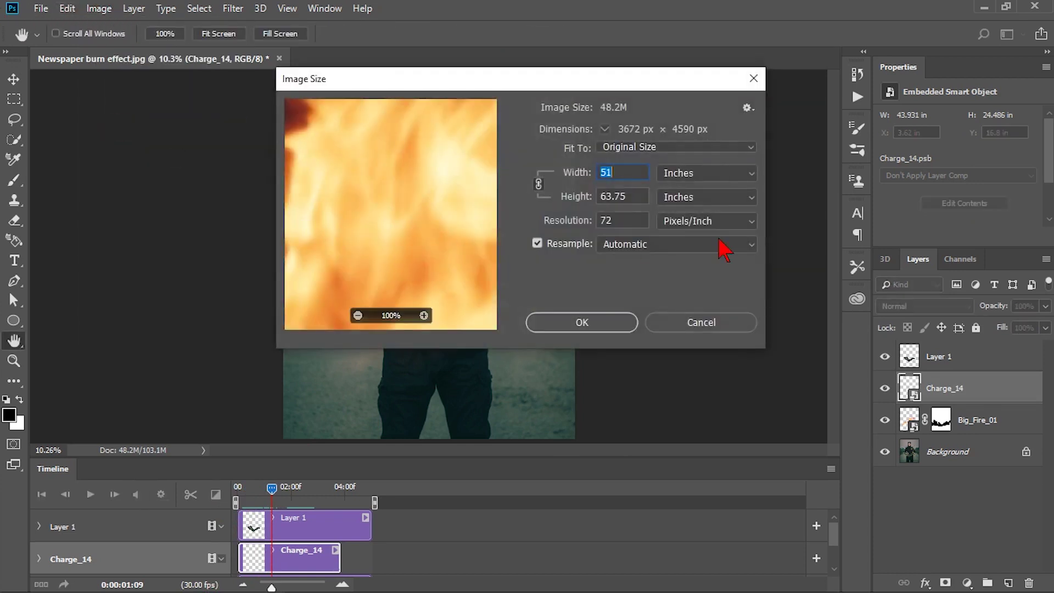
{"action": "left_click", "coordinate": [718, 177]}
{"action": "left_click", "coordinate": [679, 202]}
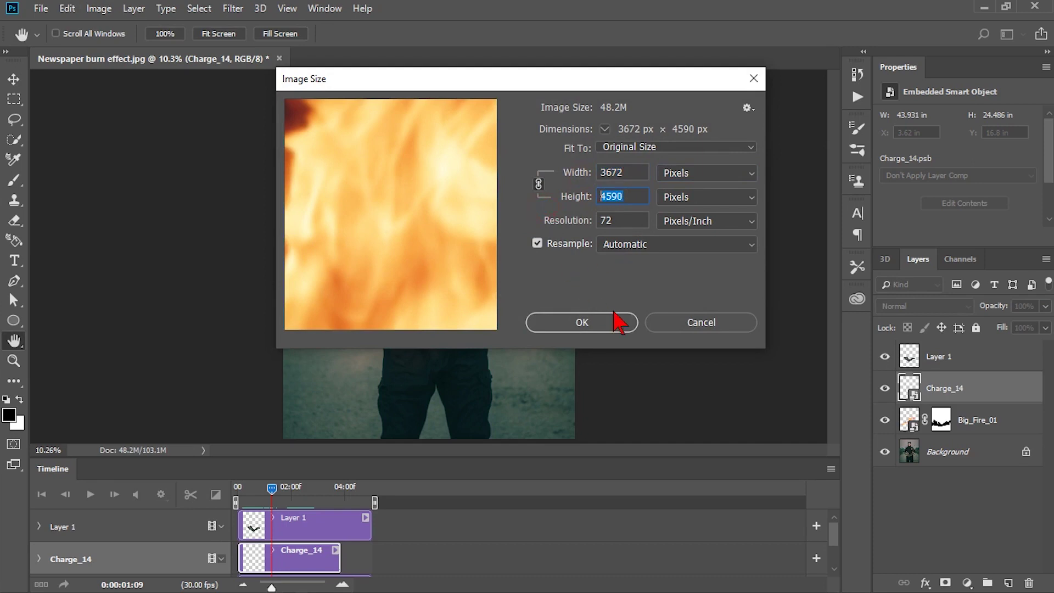
{"action": "left_click", "coordinate": [754, 79]}
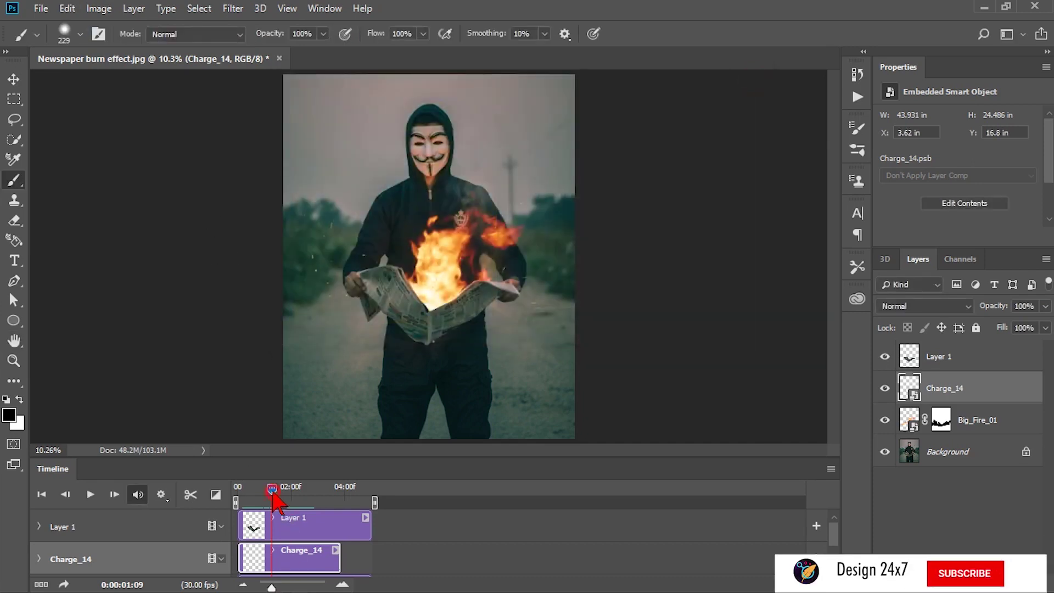
{"action": "key", "text": "space"}
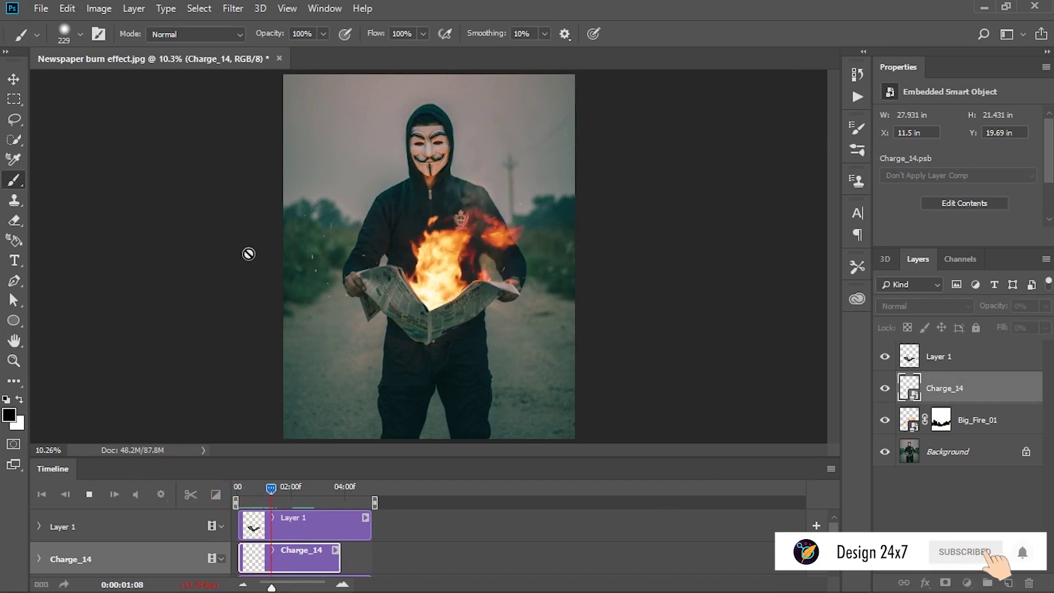
{"action": "key", "text": "space"}
- Resize the image to 1536 × 1920 pixels via Height 1920, and fit it to the window
{"action": "left_click", "coordinate": [108, 12]}
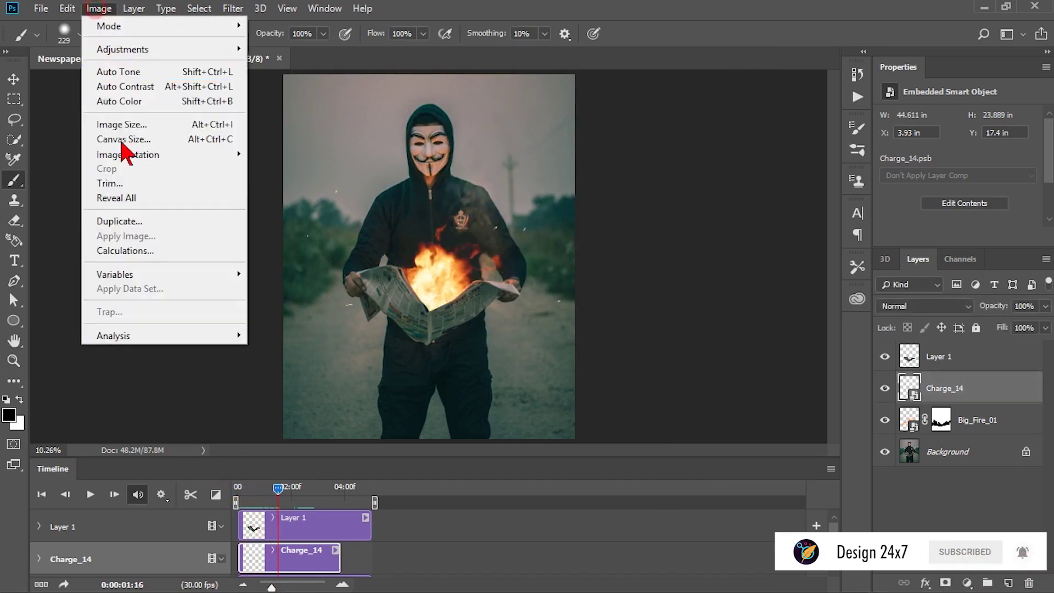
{"action": "left_click", "coordinate": [138, 124]}
{"action": "left_click", "coordinate": [699, 186]}
{"action": "left_click", "coordinate": [667, 203]}
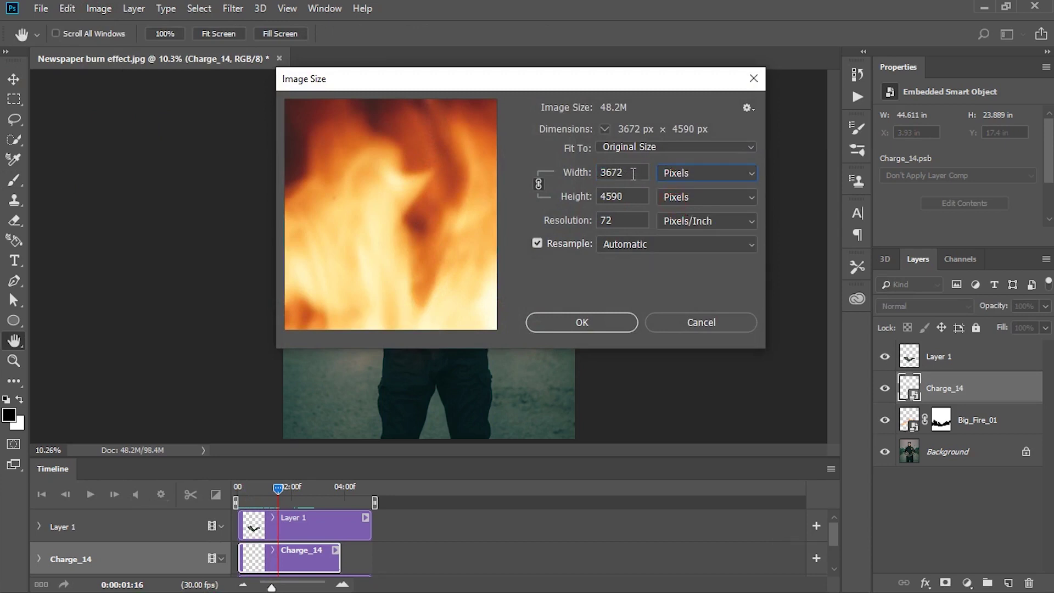
{"action": "type", "text": "1920"}
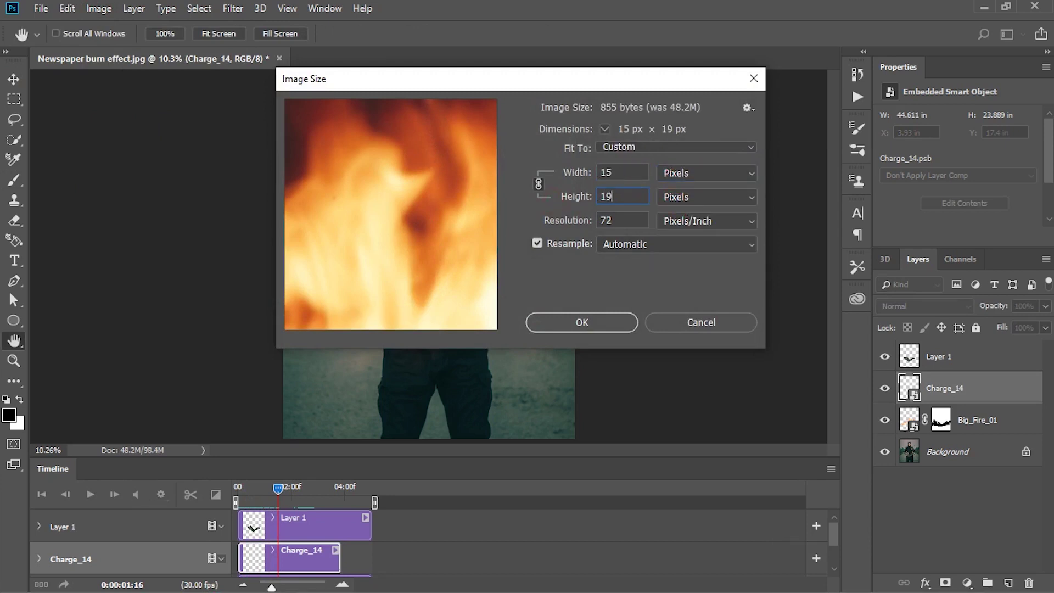
{"action": "left_click", "coordinate": [574, 323]}
{"action": "key", "text": "ctrl+0"}
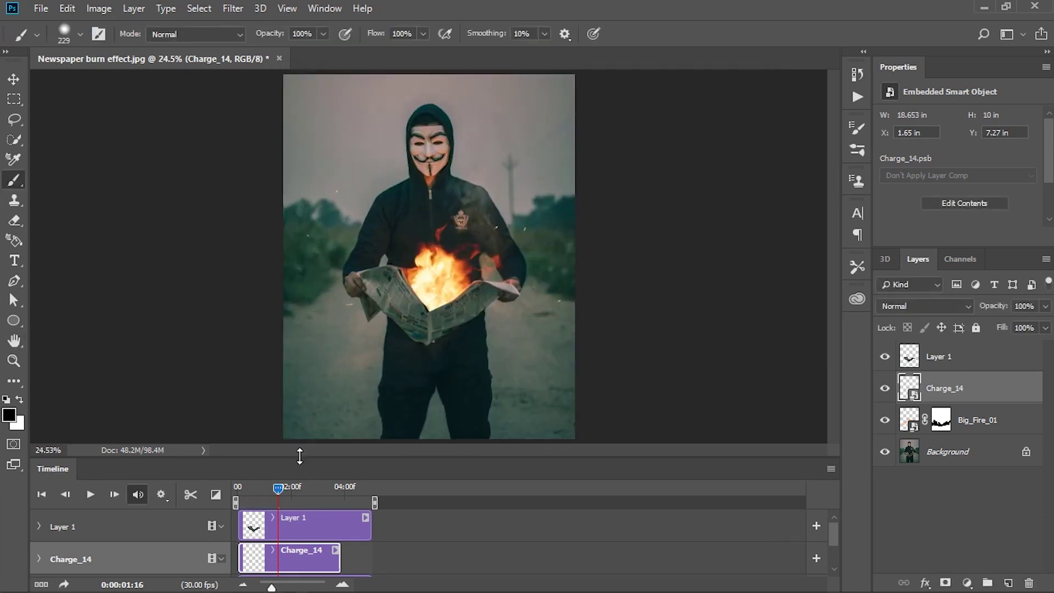
- Preview the resized animation from near the start
{"action": "left_click_drag", "start_coordinate": [278, 495], "coordinate": [236, 494]}
{"action": "key", "text": "space"}
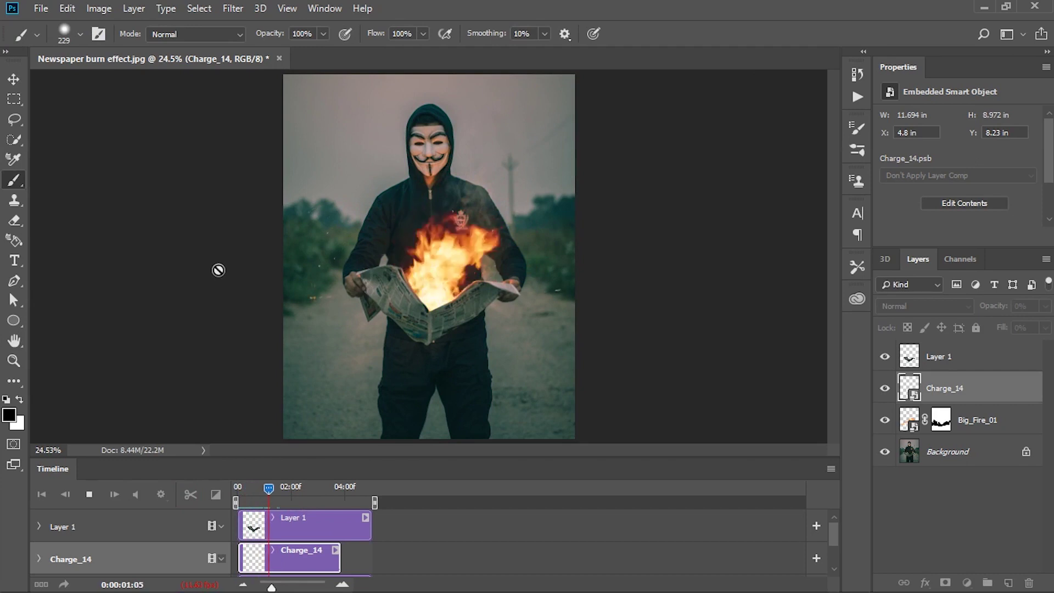
{"action": "key", "text": "space"}
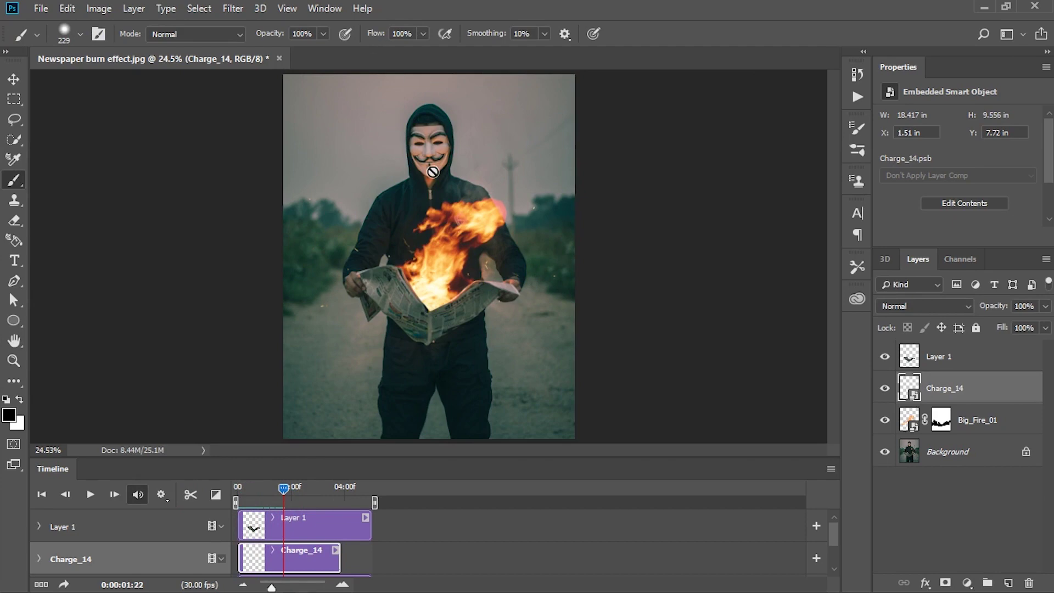
{"action": "key", "text": "alt+Tab"}
- Place the MVI_0739_1SmokeCharge1 smoke clip over the newspaper and scrub through it
{"action": "mouse_move", "coordinate": [349, 146]}
{"action": "left_mouse_down"}
{"action": "mouse_move", "coordinate": [375, 589]}
{"action": "mouse_move", "coordinate": [442, 297]}
{"action": "left_mouse_up"}
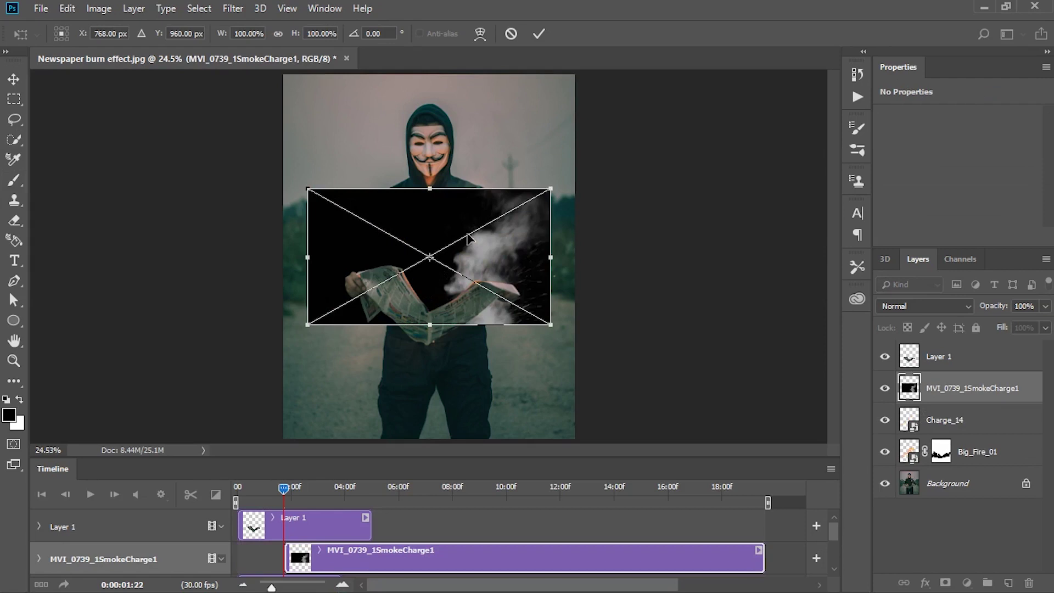
{"action": "left_click_drag", "start_coordinate": [465, 211], "coordinate": [435, 191]}
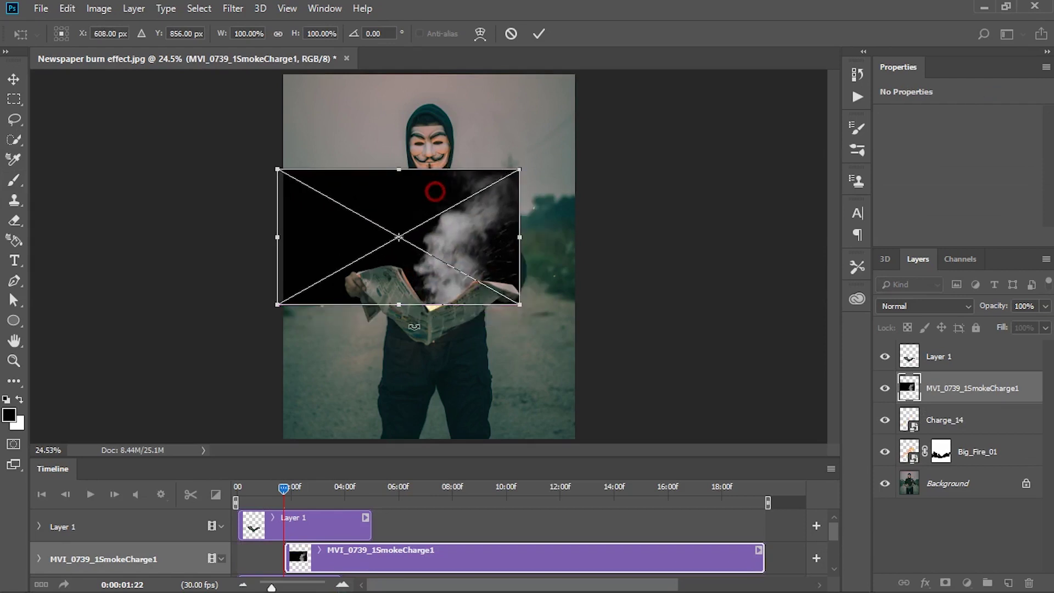
{"action": "key", "text": "b"}
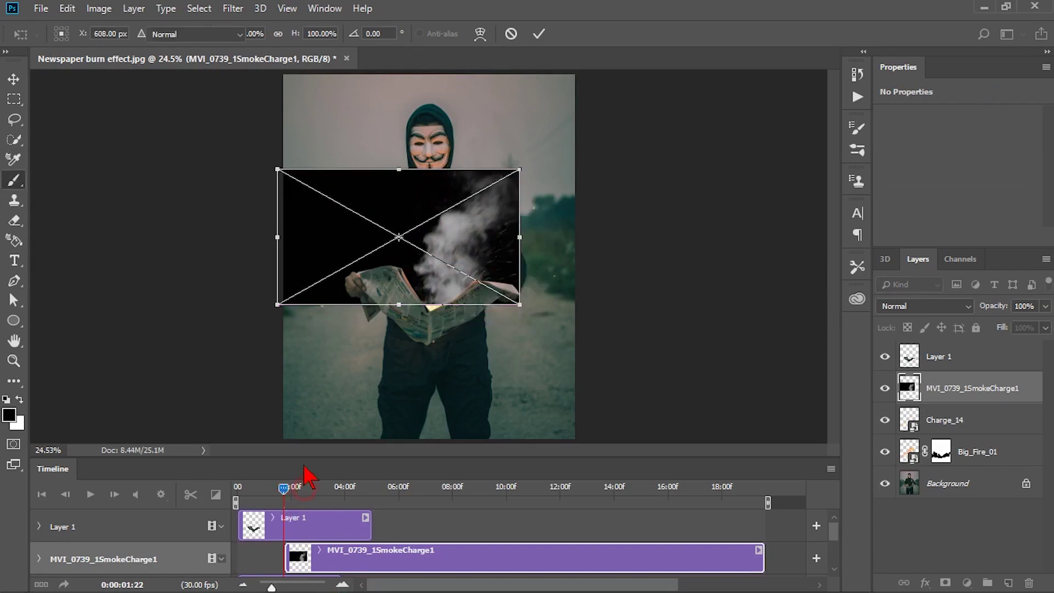
{"action": "left_click_drag", "start_coordinate": [346, 491], "coordinate": [621, 488]}
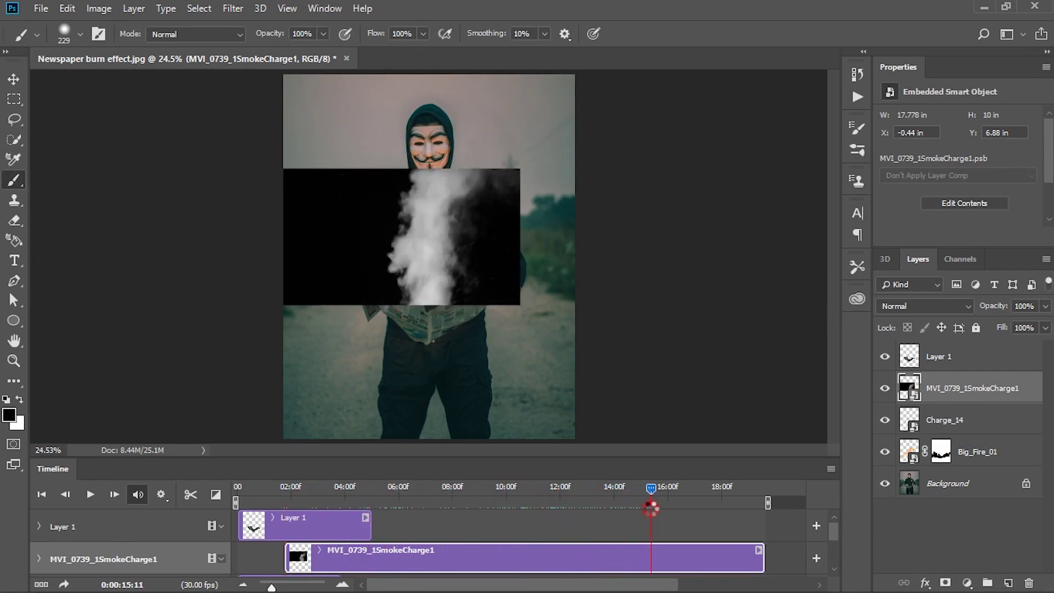
{"action": "mouse_move", "coordinate": [700, 501]}
{"action": "left_mouse_down"}
{"action": "mouse_move", "coordinate": [741, 501]}
{"action": "mouse_move", "coordinate": [553, 546]}
{"action": "mouse_move", "coordinate": [377, 556]}
{"action": "mouse_move", "coordinate": [613, 541]}
{"action": "left_mouse_up"}
- Trim the smoke clip from 13:28, move it to the timeline start, and shorten its end
{"action": "mouse_move", "coordinate": [286, 561]}
{"action": "left_mouse_down"}
{"action": "mouse_move", "coordinate": [613, 561]}
{"action": "mouse_move", "coordinate": [335, 554]}
{"action": "left_mouse_up"}
{"action": "left_click", "coordinate": [229, 497]}
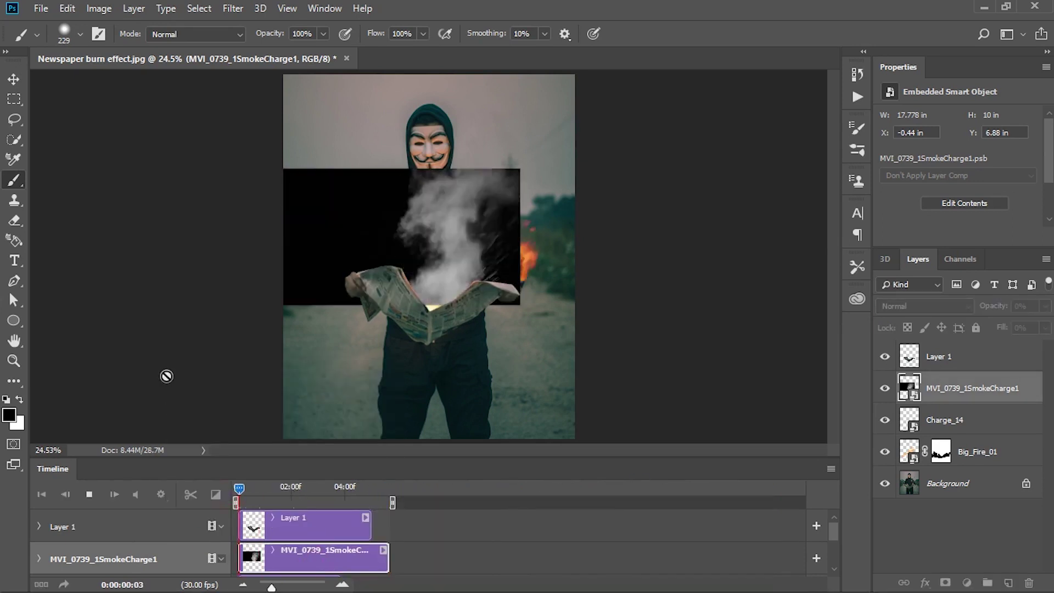
{"action": "left_click_drag", "start_coordinate": [391, 560], "coordinate": [374, 558]}
{"action": "left_click_drag", "start_coordinate": [266, 488], "coordinate": [226, 496]}
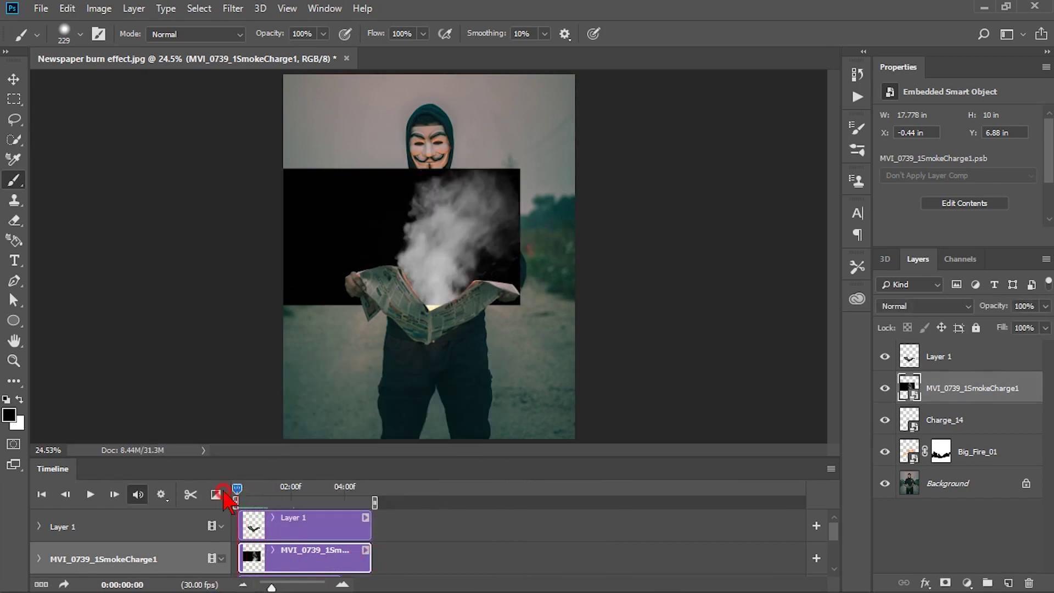
- Enlarge the smoke to about 156% (27.7 × 15.6 in), shift it up-left, and preview
{"action": "key", "text": "ctrl+t"}
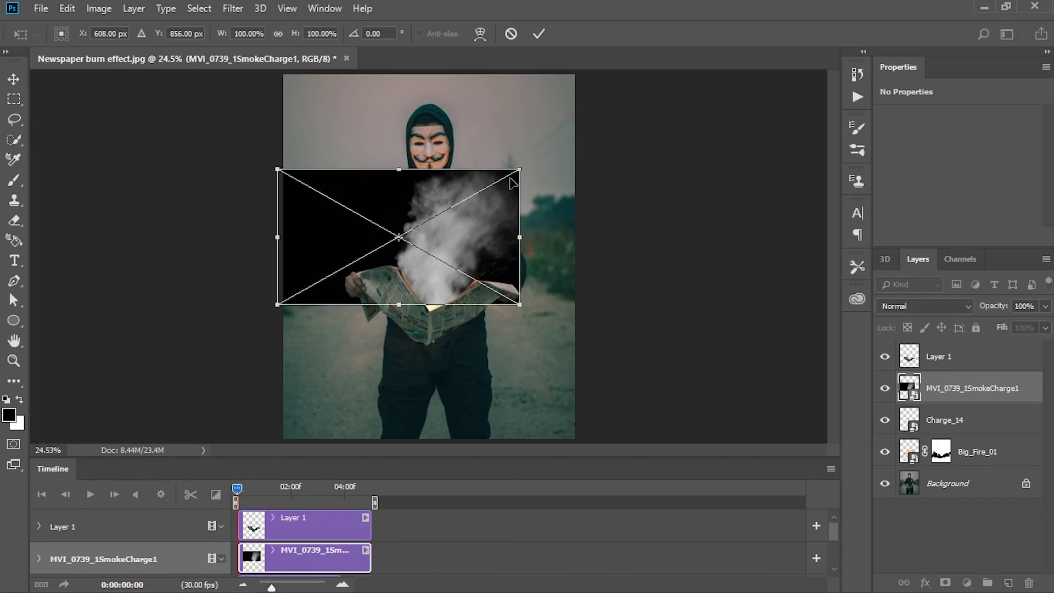
{"action": "mouse_move", "coordinate": [520, 171]}
{"action": "left_mouse_down"}
{"action": "mouse_move", "coordinate": [598, 127]}
{"action": "mouse_move", "coordinate": [558, 131]}
{"action": "mouse_move", "coordinate": [580, 122]}
{"action": "left_mouse_up"}
{"action": "mouse_move", "coordinate": [472, 205]}
{"action": "left_mouse_down"}
{"action": "mouse_move", "coordinate": [462, 192]}
{"action": "mouse_move", "coordinate": [447, 201]}
{"action": "left_mouse_up"}
{"action": "key", "text": "Return"}
{"action": "key", "text": "b"}
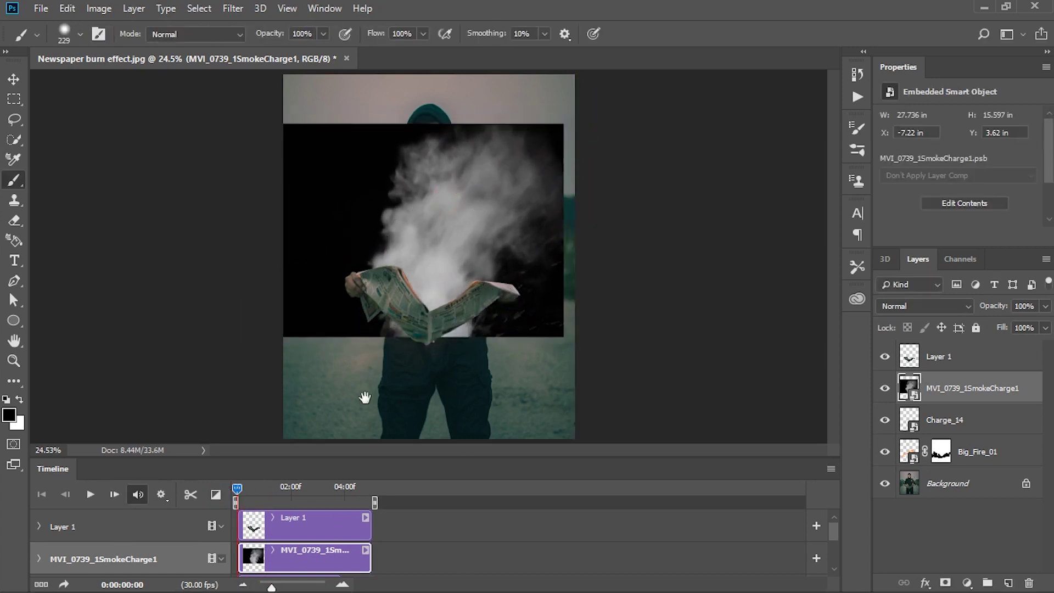
{"action": "key", "text": "space"}
{"action": "key", "text": "space"}
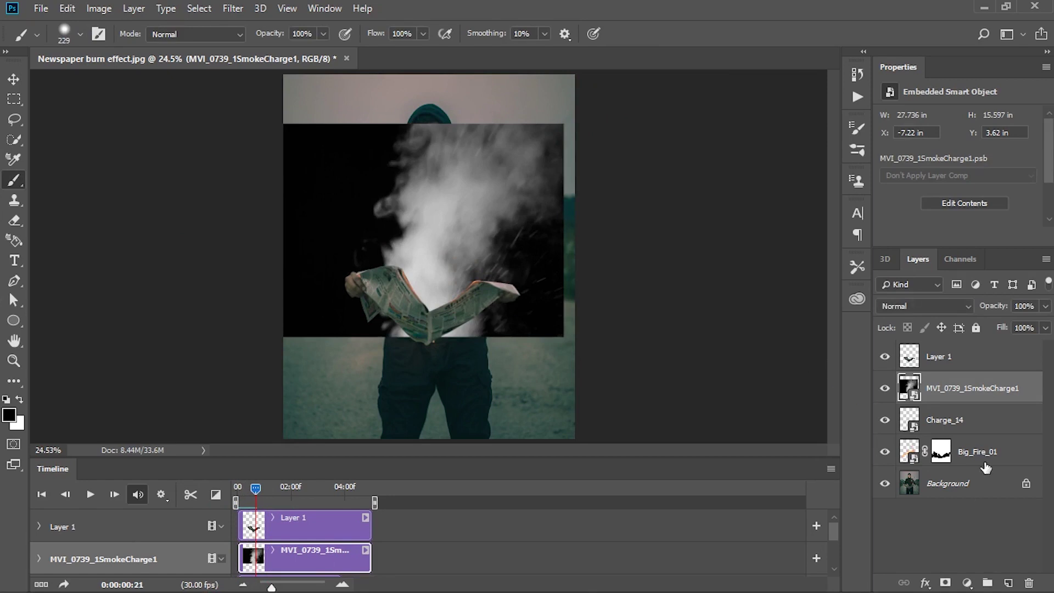
- Switch the MVI_0739_1SmokeCharge1 layer to Screen blending and preview the fire and smoke
{"action": "left_click", "coordinate": [891, 307]}
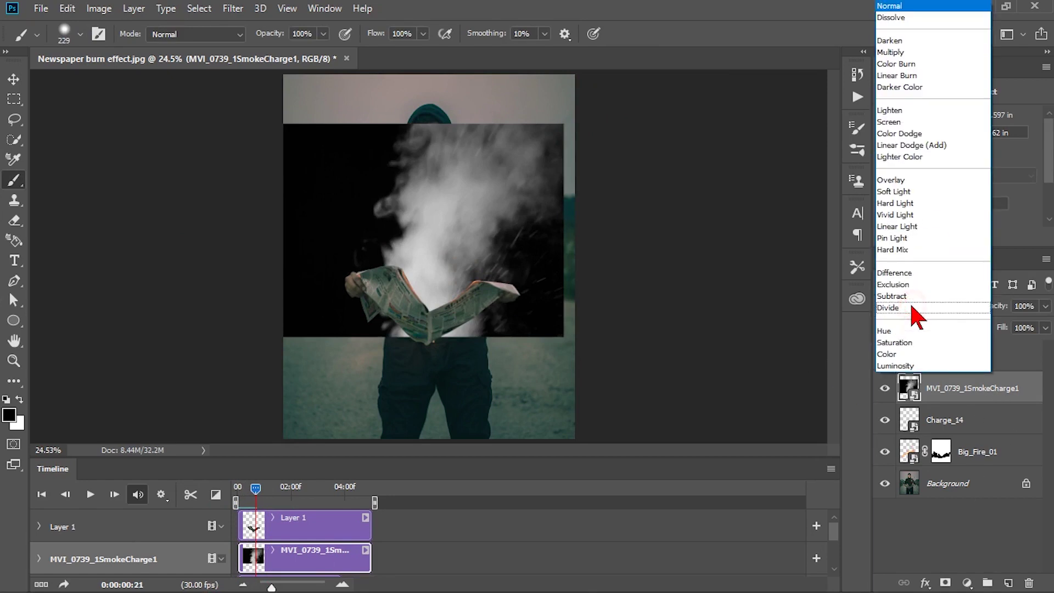
{"action": "left_click", "coordinate": [889, 123]}
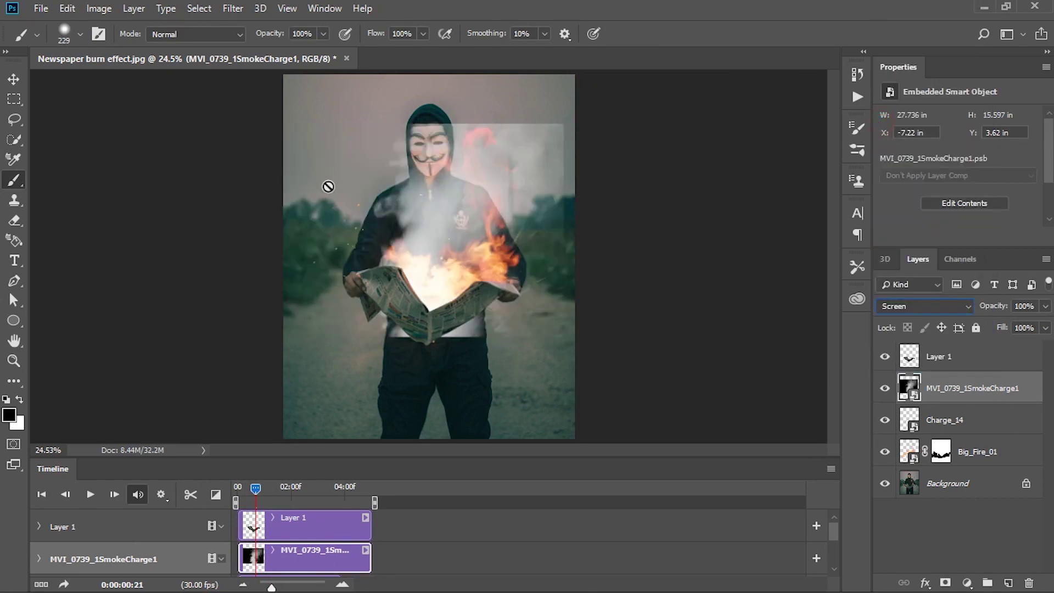
{"action": "key", "text": "space"}
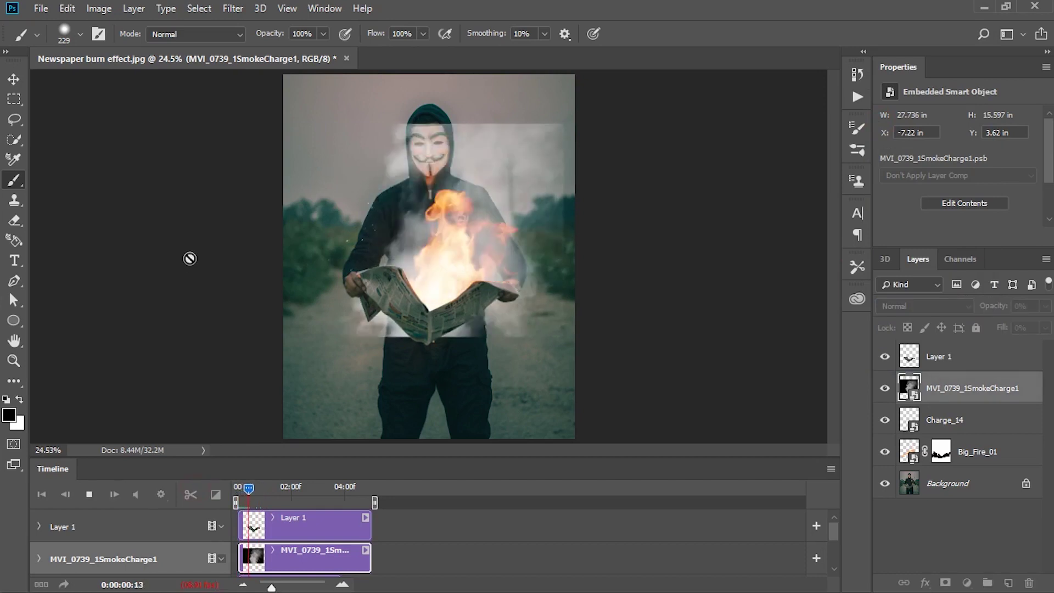
{"action": "key", "text": "space"}
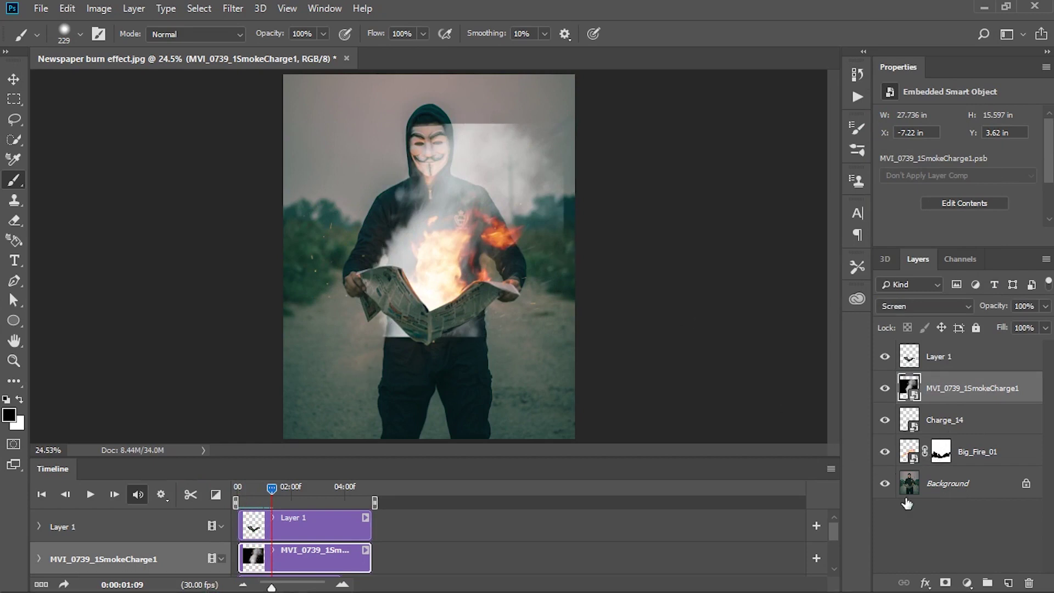
- Add a layer mask to the smoke layer and brush away its hard edges with a large soft black brush
{"action": "left_click", "coordinate": [945, 583]}
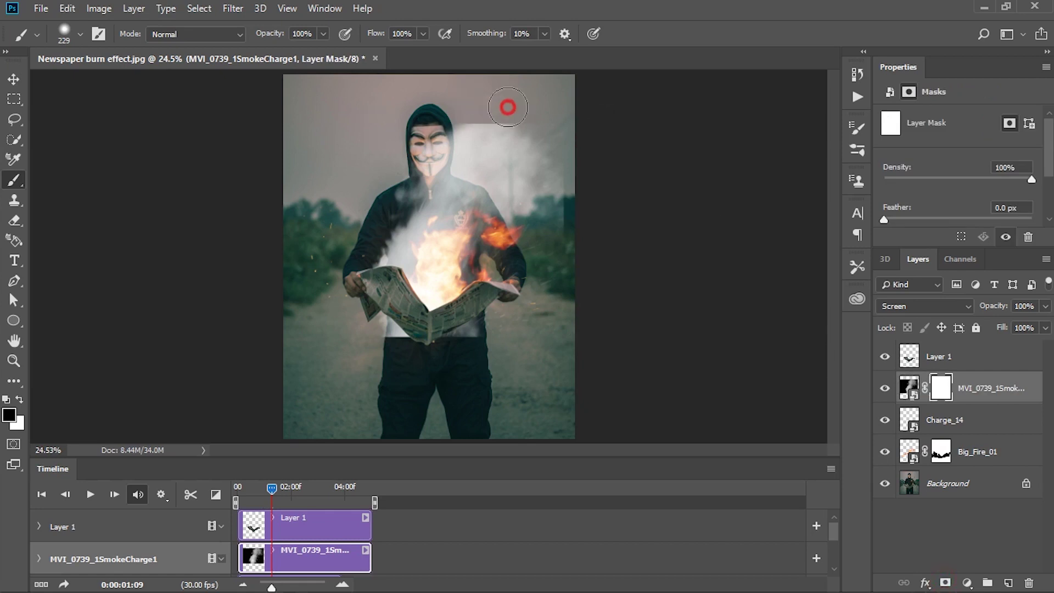
{"action": "left_click_drag", "start_coordinate": [372, 200], "coordinate": [454, 141]}
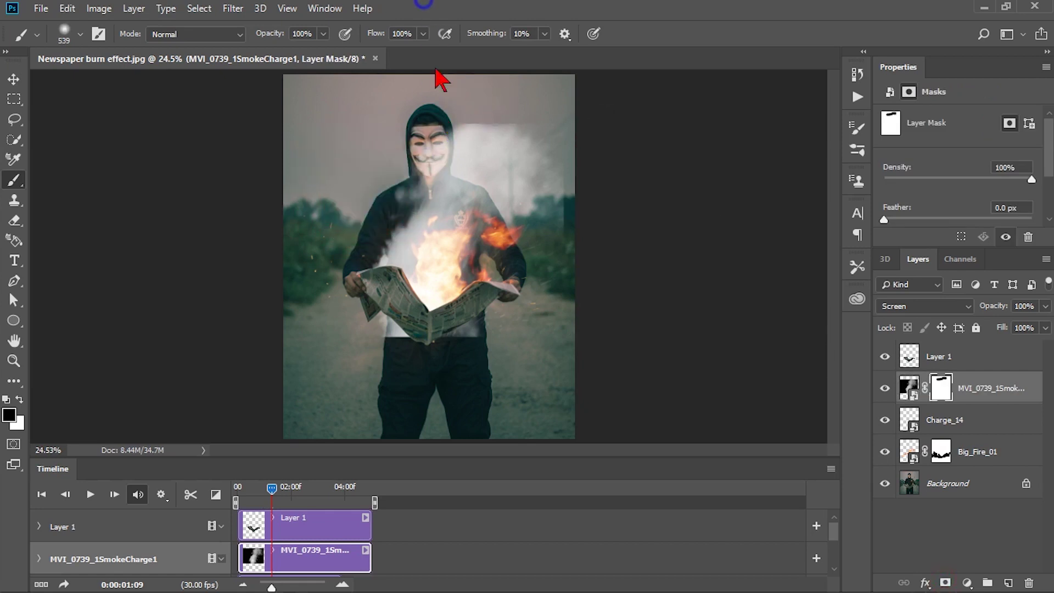
{"action": "left_click_drag", "start_coordinate": [501, 74], "coordinate": [348, 66]}
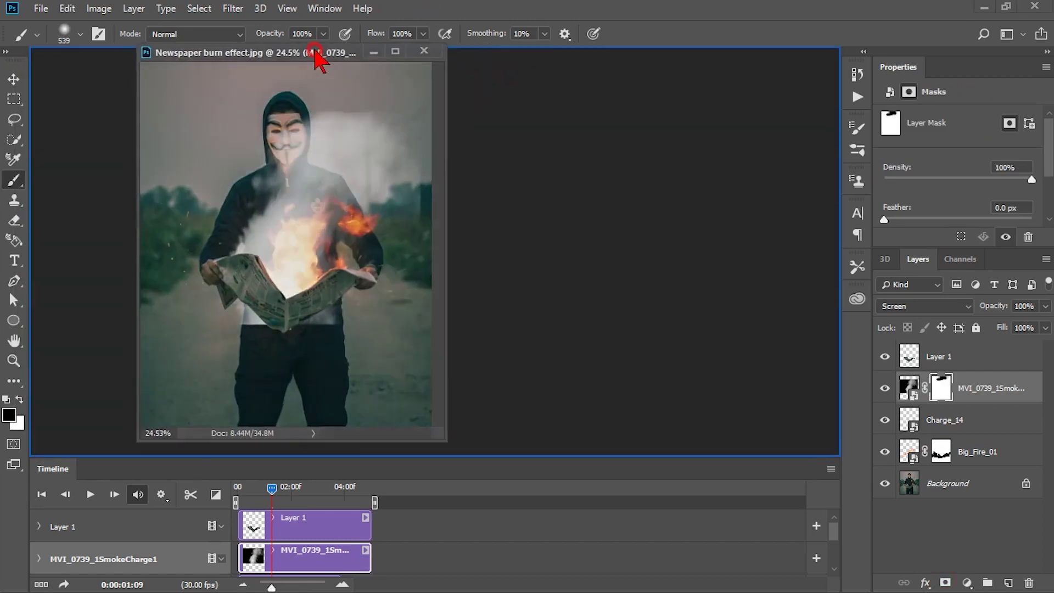
{"action": "scroll", "coordinate": [452, 127], "scroll_direction": "down", "scroll_amount": 3}
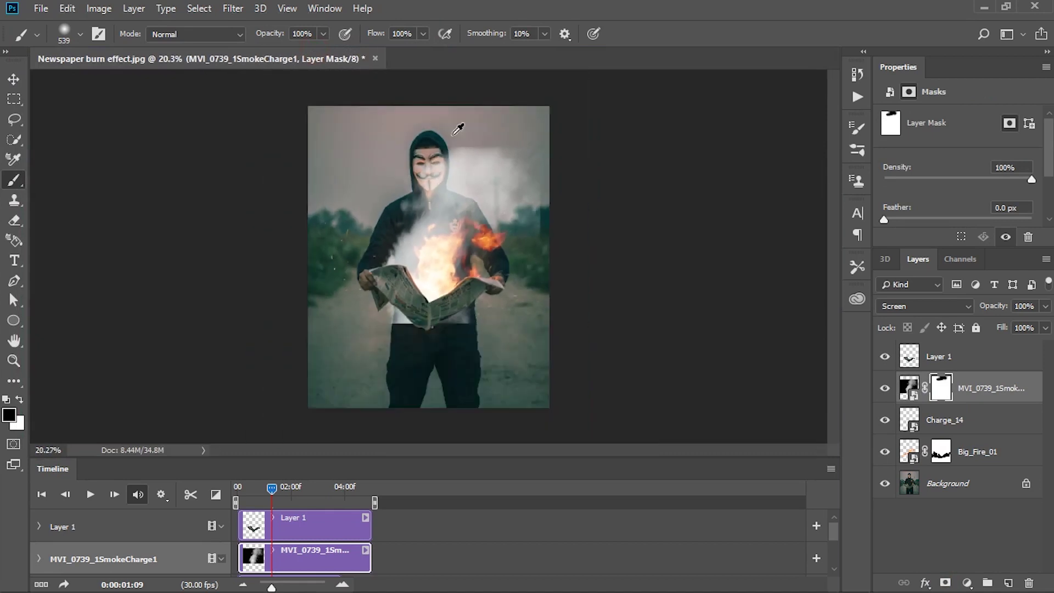
{"action": "left_click_drag", "start_coordinate": [433, 137], "coordinate": [480, 139]}
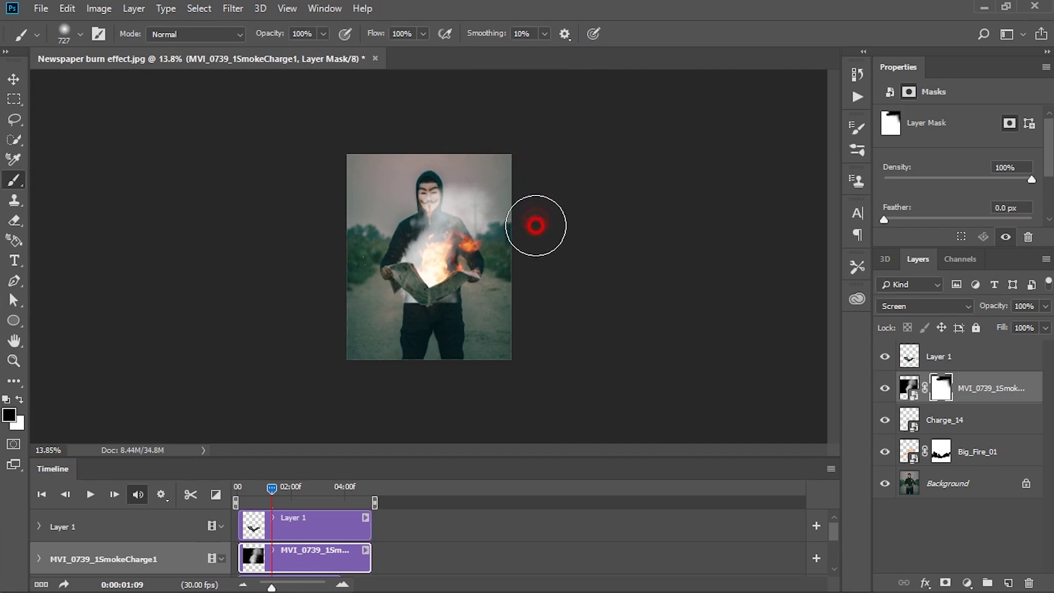
{"action": "left_click_drag", "start_coordinate": [536, 225], "coordinate": [489, 336]}
{"action": "scroll", "coordinate": [490, 336], "scroll_direction": "up", "scroll_amount": 3}
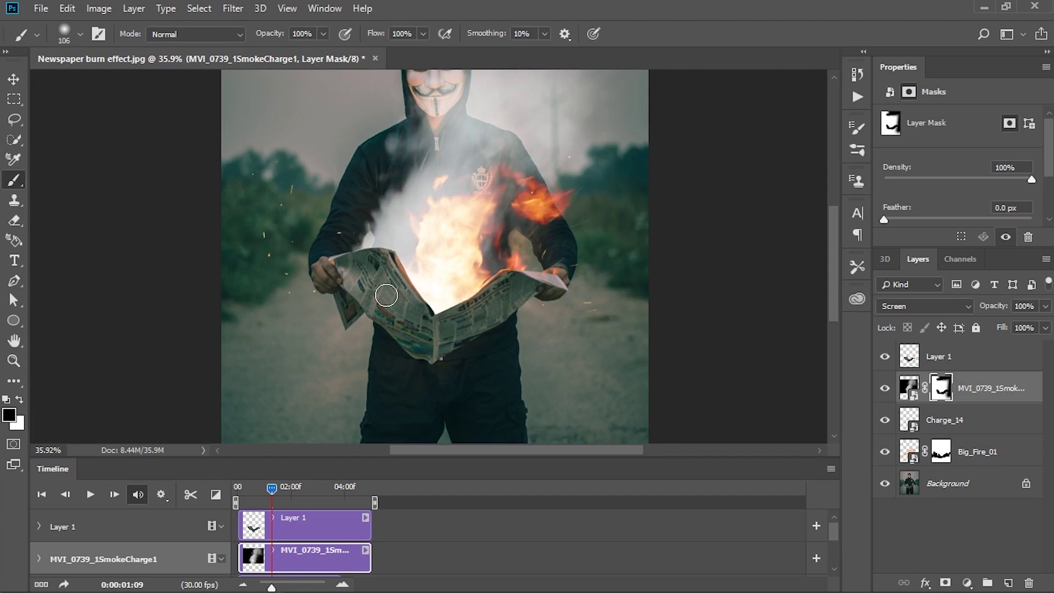
{"action": "scroll", "coordinate": [386, 295], "scroll_direction": "down", "scroll_amount": 1}
- Play and scrub the animation to inspect the masked smoke, then reselect the smoke layer's image
{"action": "key", "text": "space"}
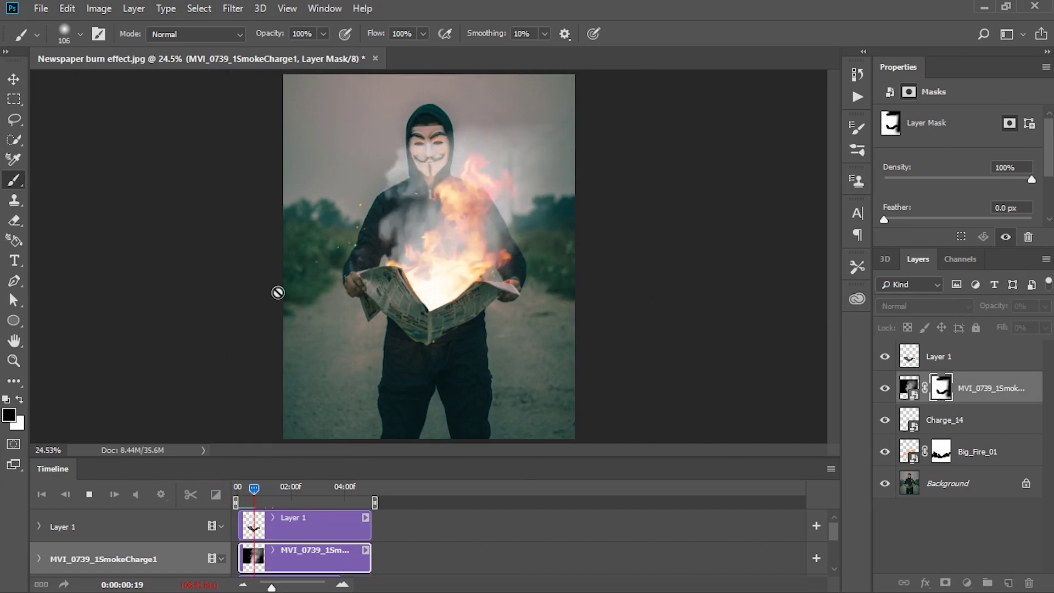
{"action": "left_click", "coordinate": [259, 493]}
{"action": "left_click_drag", "start_coordinate": [259, 492], "coordinate": [247, 492]}
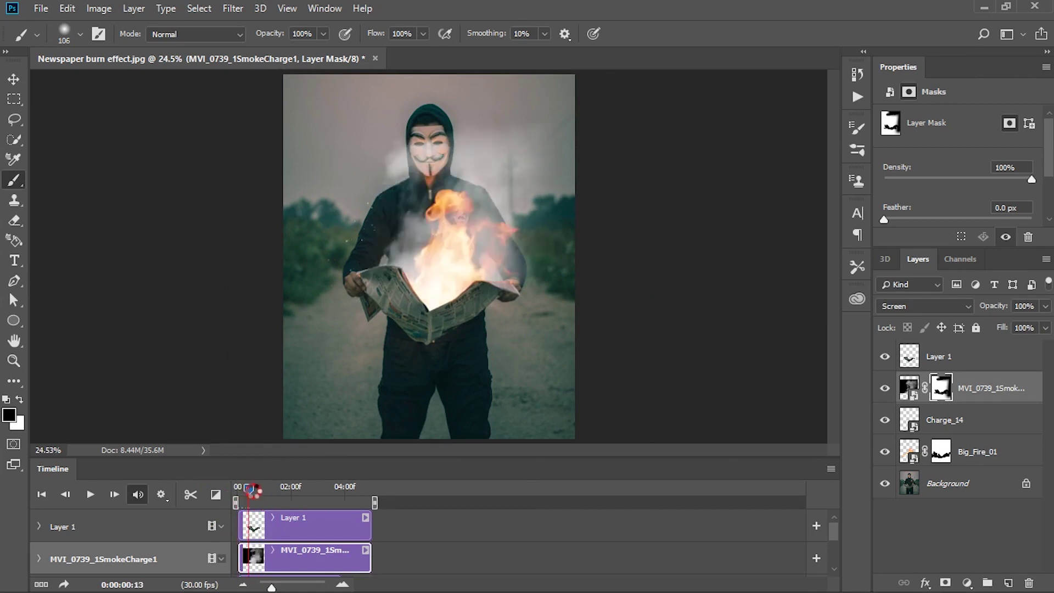
{"action": "mouse_move", "coordinate": [245, 493]}
{"action": "left_mouse_down"}
{"action": "mouse_move", "coordinate": [301, 475]}
{"action": "mouse_move", "coordinate": [284, 486]}
{"action": "left_mouse_up"}
{"action": "key", "text": "Left"}
{"action": "key", "text": "Left"}
{"action": "key", "text": "Left"}
{"action": "key", "text": "Left"}
{"action": "key", "text": "Left"}
{"action": "key", "text": "Left"}
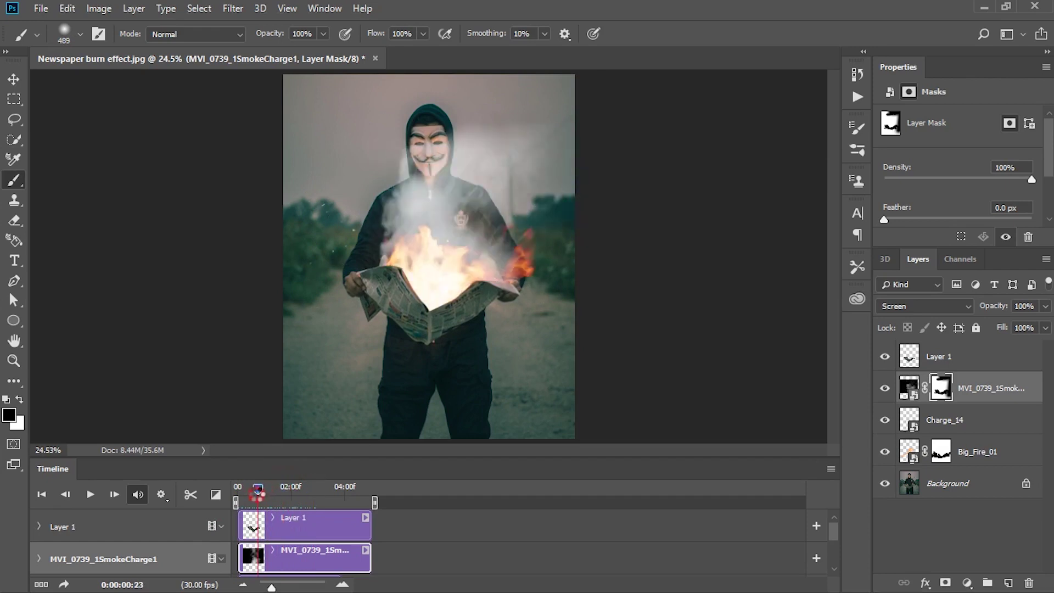
{"action": "key", "text": "Left"}
{"action": "key", "text": "Left"}
{"action": "key", "text": "Left"}
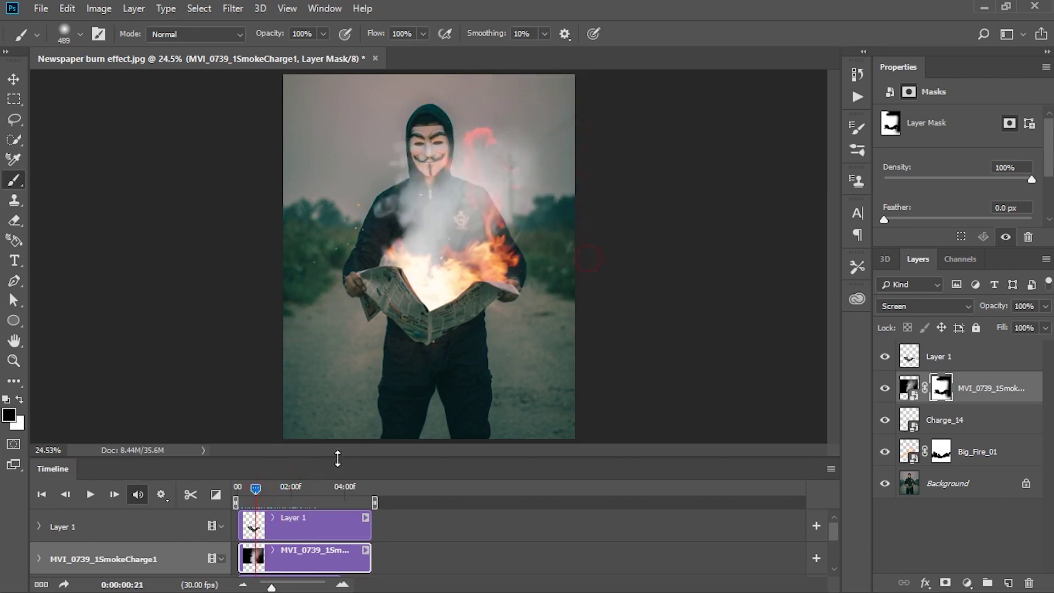
{"action": "key", "text": "space"}
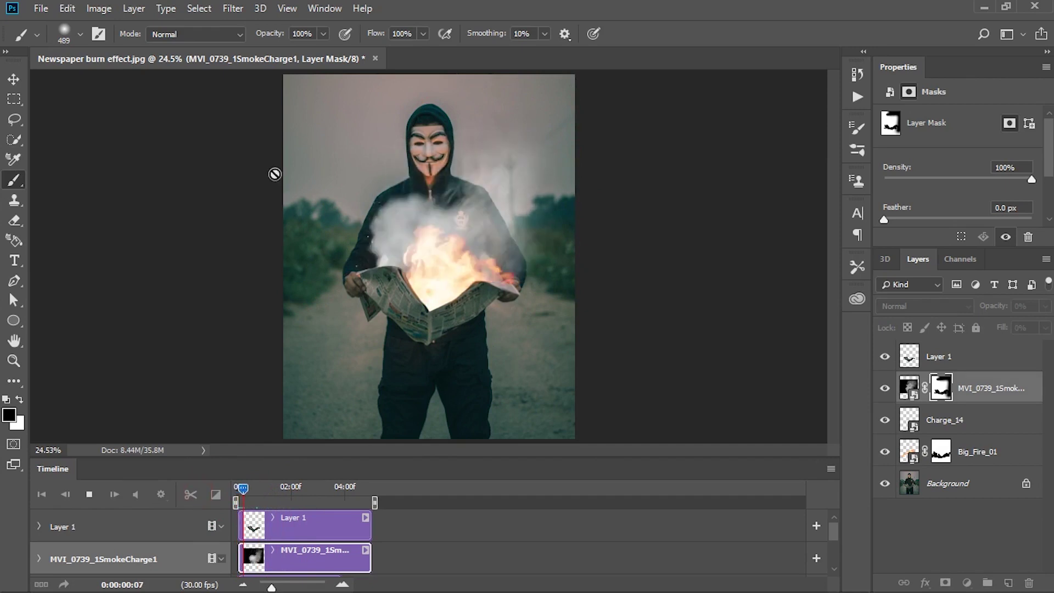
{"action": "key", "text": "space"}
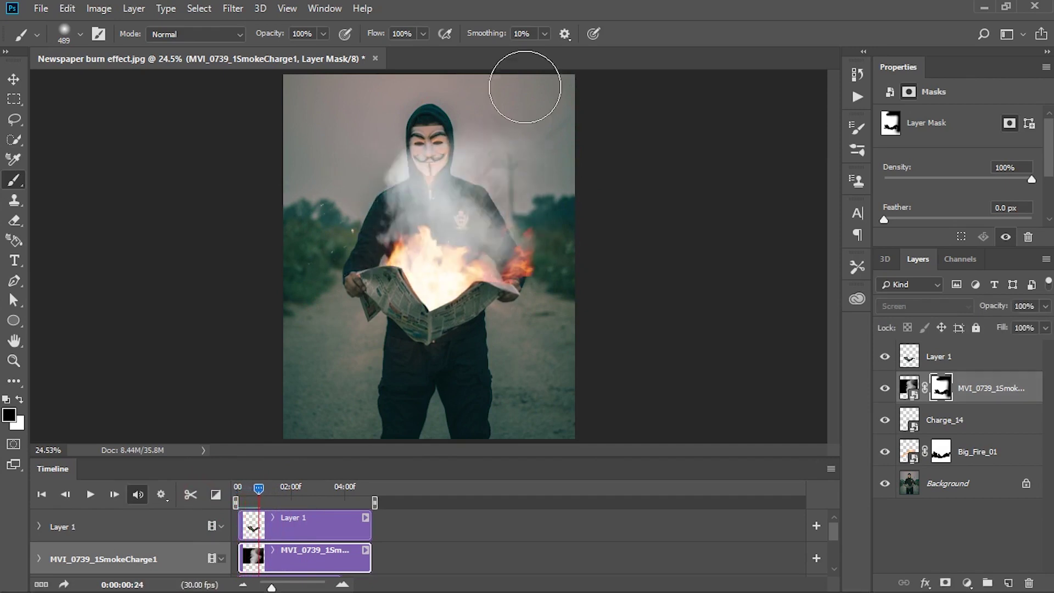
{"action": "left_click", "coordinate": [995, 396]}
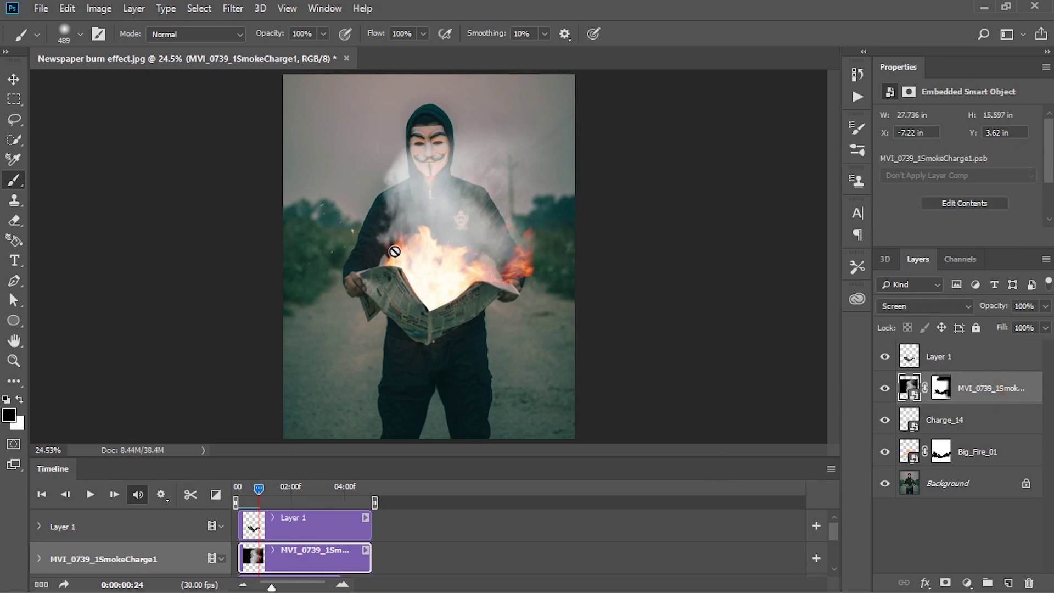
- Move the smoke layer below Big_Fire_01, set its opacity to 30%, and preview
{"action": "left_click_drag", "start_coordinate": [1006, 387], "coordinate": [1006, 468]}
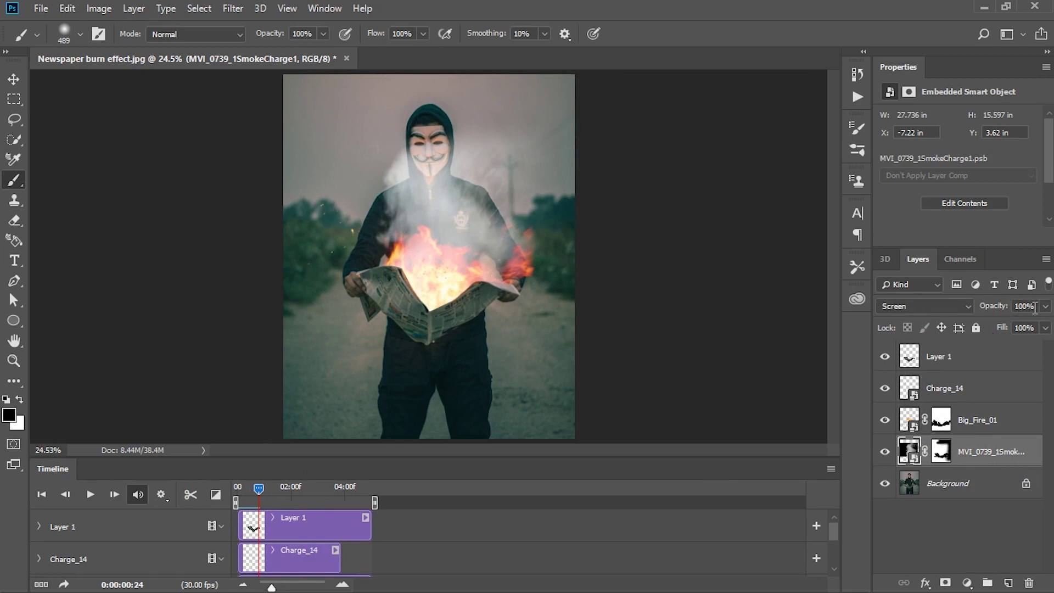
{"action": "type", "text": "30"}
{"action": "key", "text": "Return"}
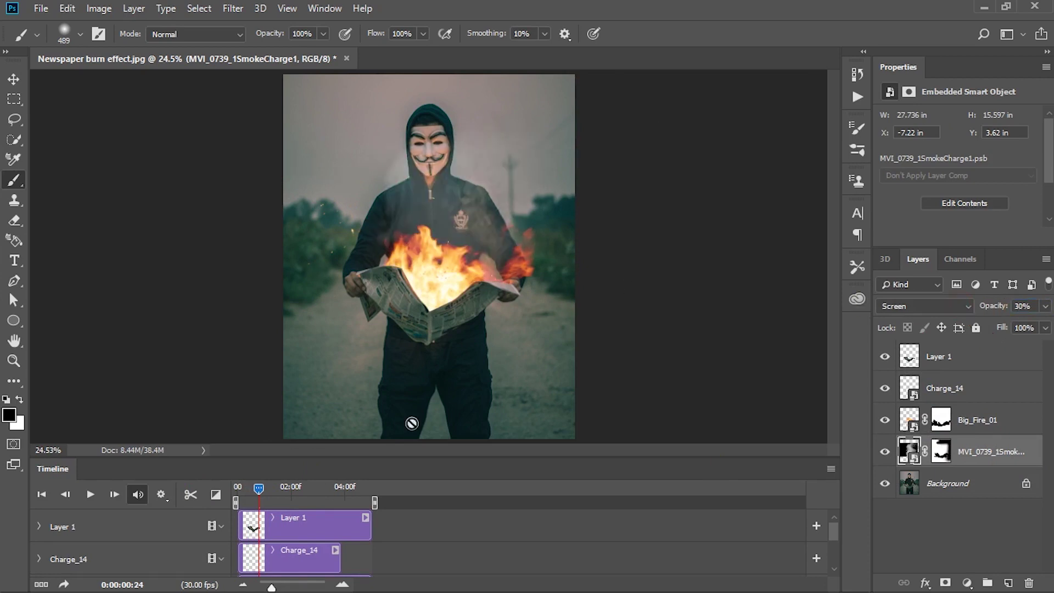
{"action": "key", "text": "space"}
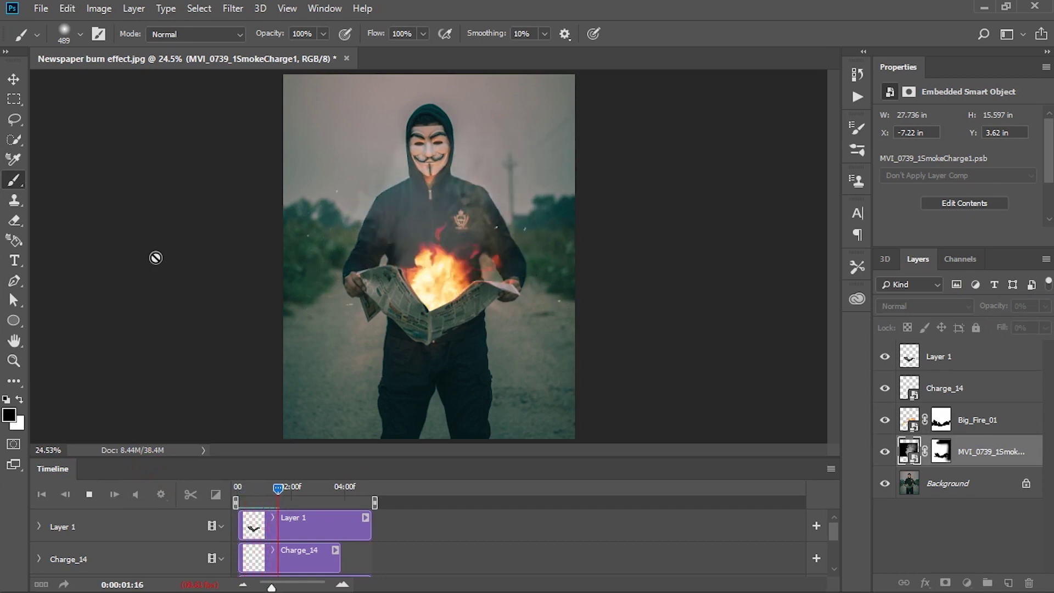
{"action": "key", "text": "space"}
- Lower the smoke opacity to 20% and replay the animation from the start
{"action": "type", "text": "20"}
{"action": "key", "text": "Return"}
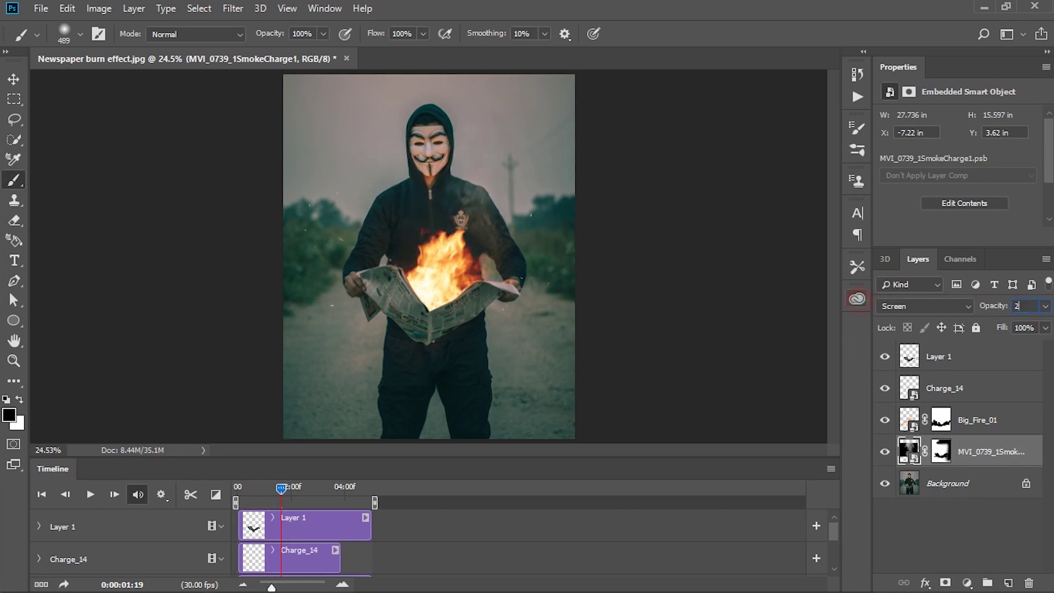
{"action": "left_click_drag", "start_coordinate": [281, 488], "coordinate": [237, 488]}
{"action": "key", "text": "space"}
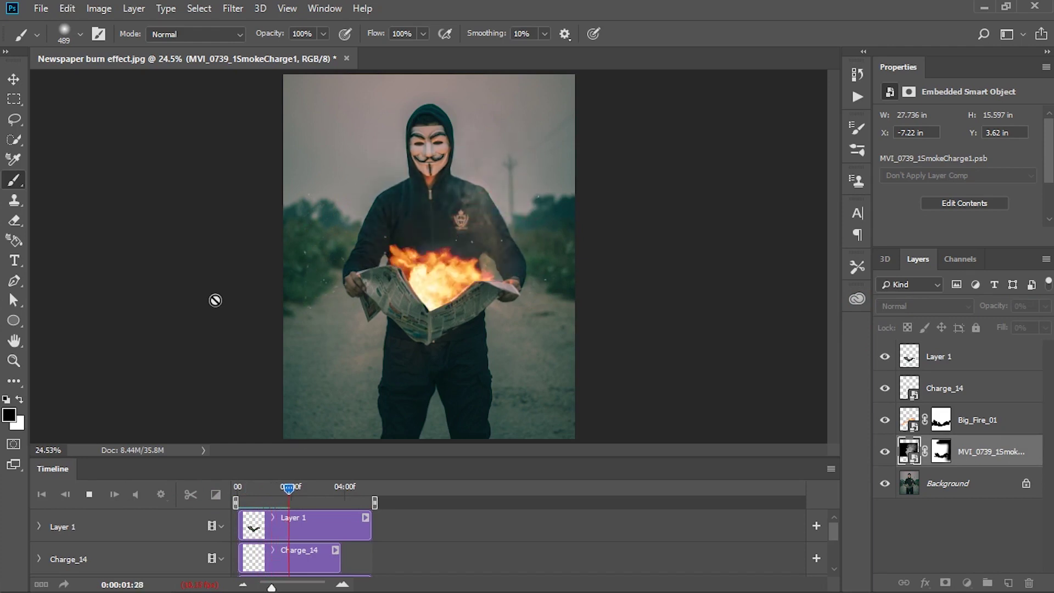
{"action": "key", "text": "space"}
- Enlarge the smoke layer to about 149%, shift it up-left, and preview the animation
{"action": "key", "text": "ctrl+t"}
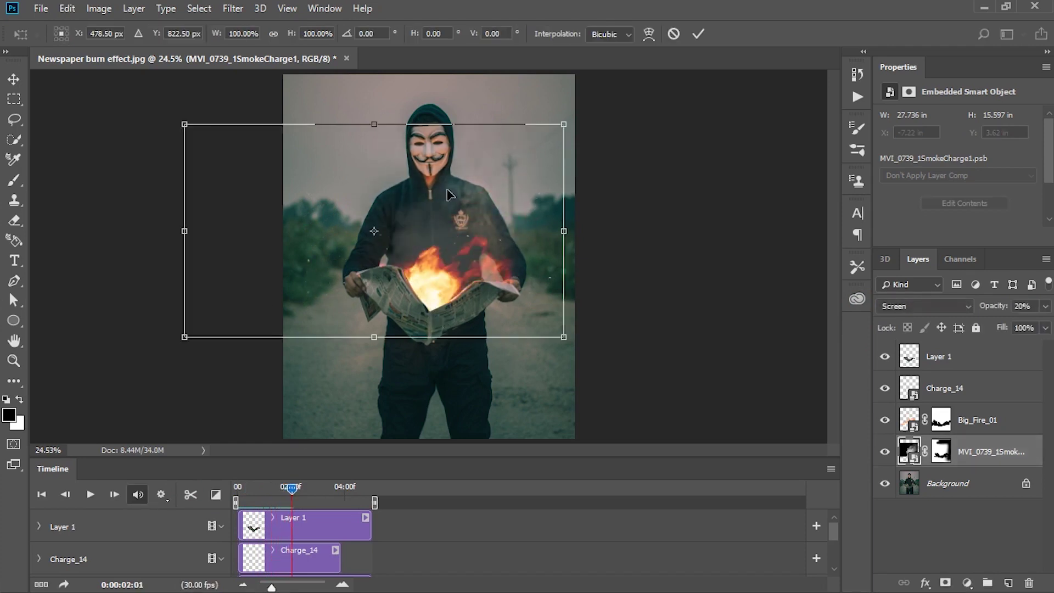
{"action": "left_click_drag", "start_coordinate": [563, 126], "coordinate": [656, 73], "text": "alt"}
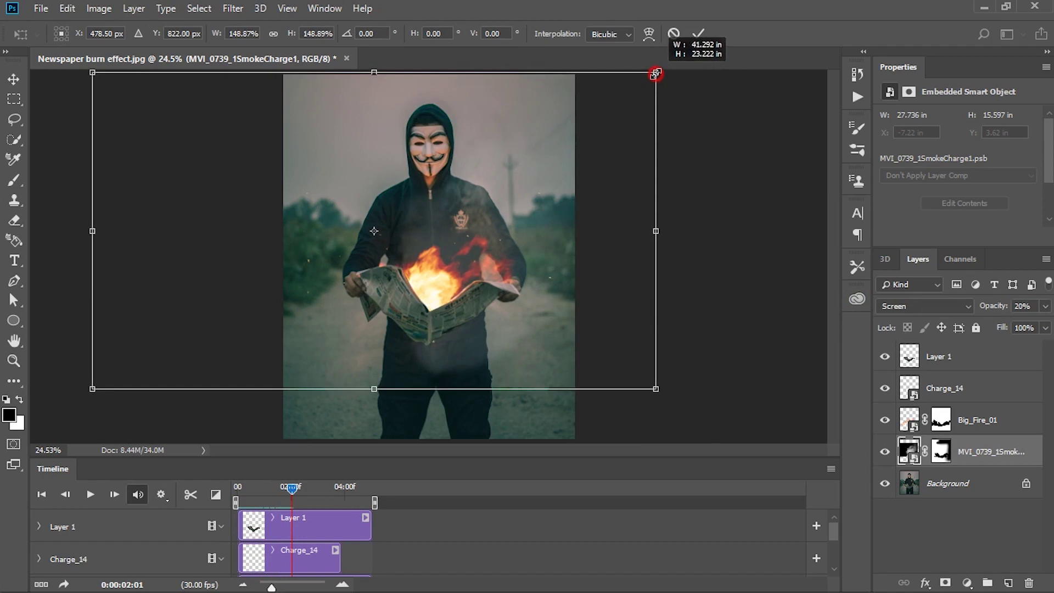
{"action": "left_click_drag", "start_coordinate": [516, 198], "coordinate": [493, 152]}
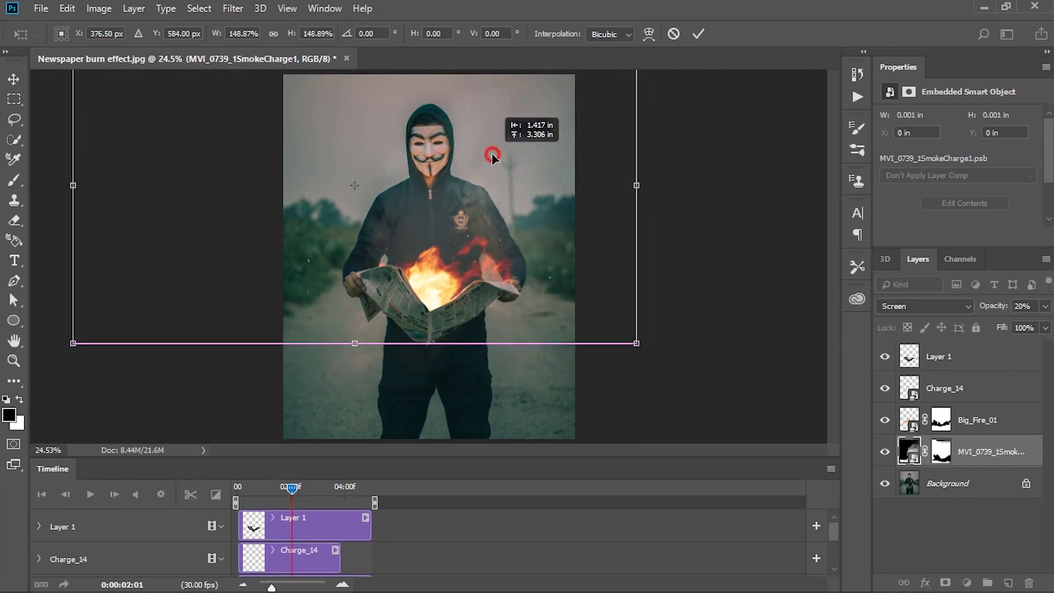
{"action": "key", "text": "Return"}
{"action": "key", "text": "b"}
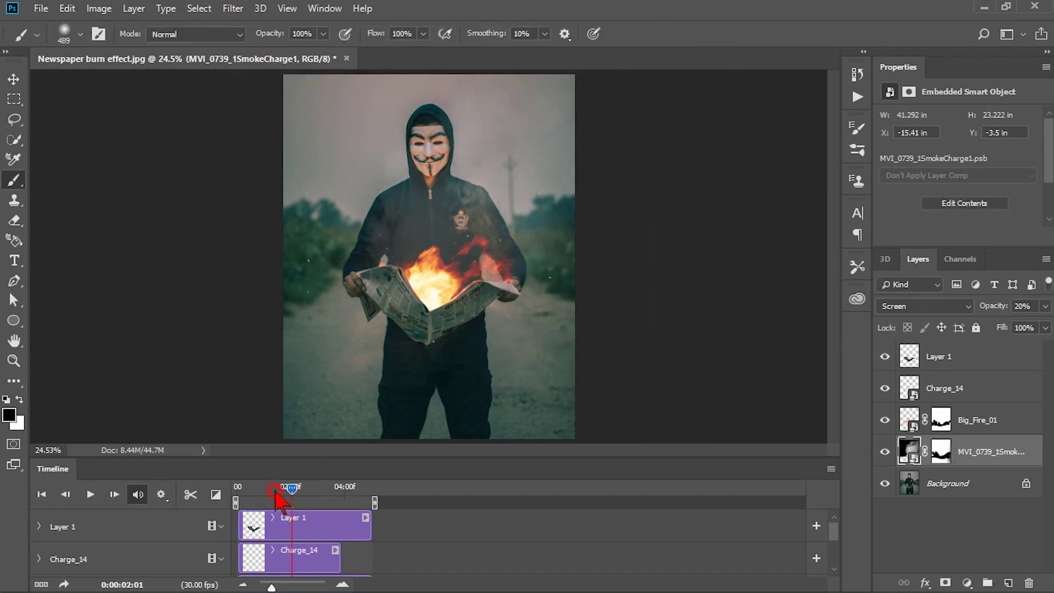
{"action": "left_click_drag", "start_coordinate": [274, 490], "coordinate": [215, 497]}
{"action": "key", "text": "space"}
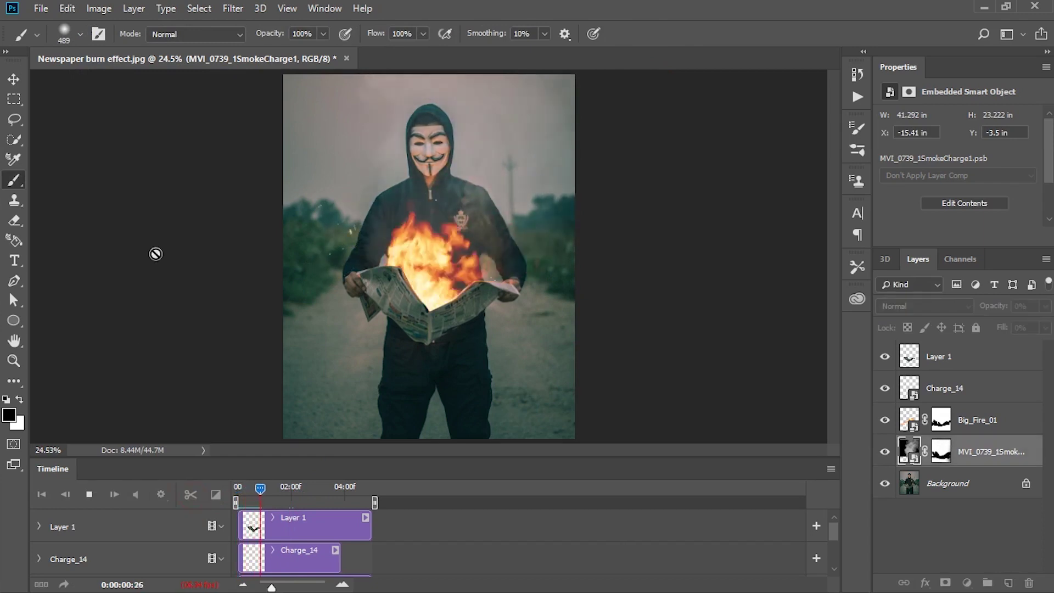
{"action": "key", "text": "space"}
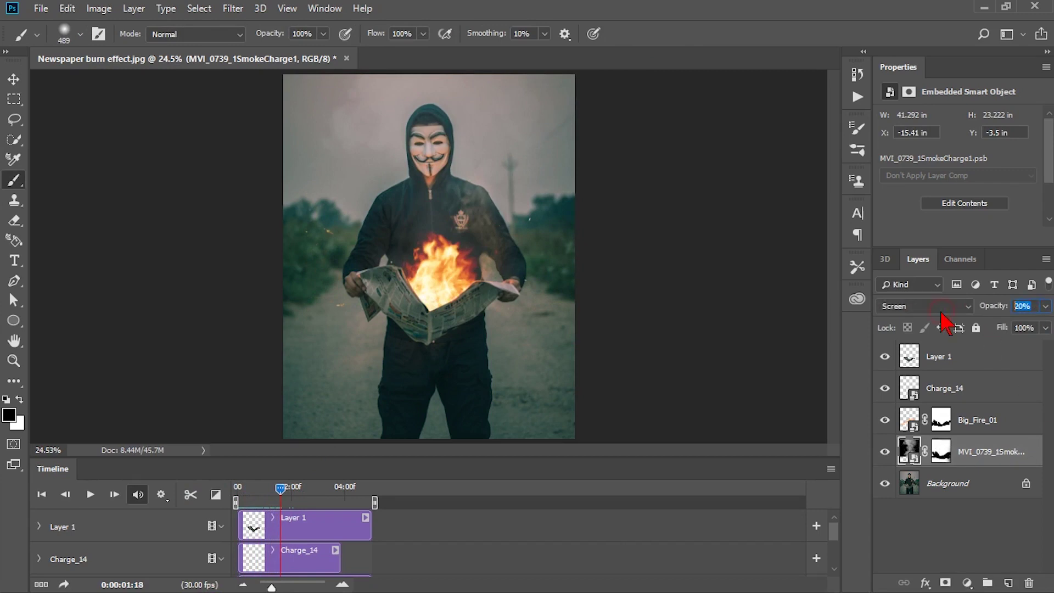
- Set the smoke opacity to 15%, scale it down to about 84% above the newspaper, and preview
{"action": "type", "text": "15"}
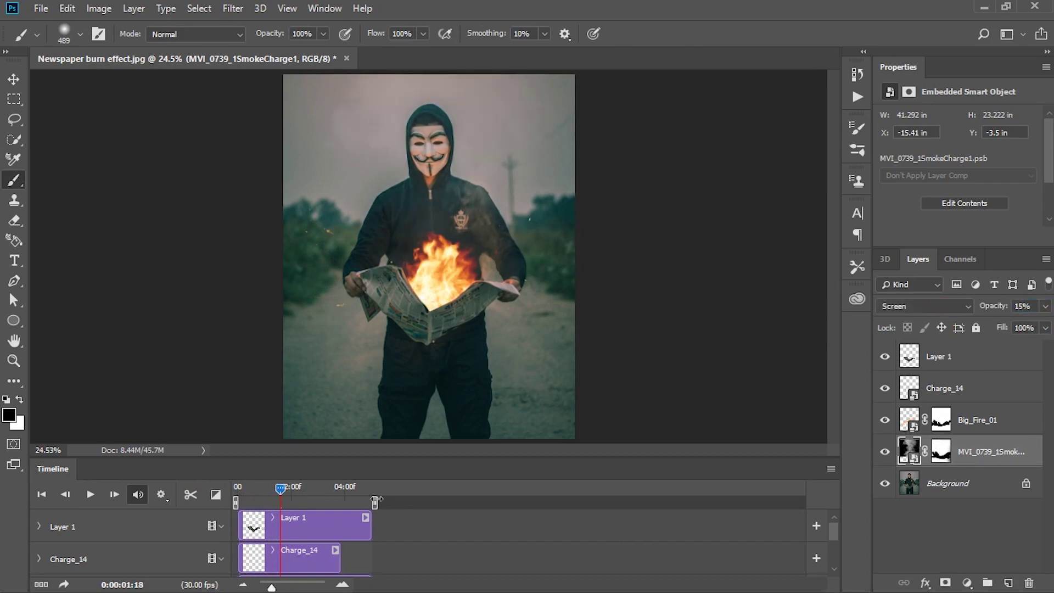
{"action": "key", "text": "space"}
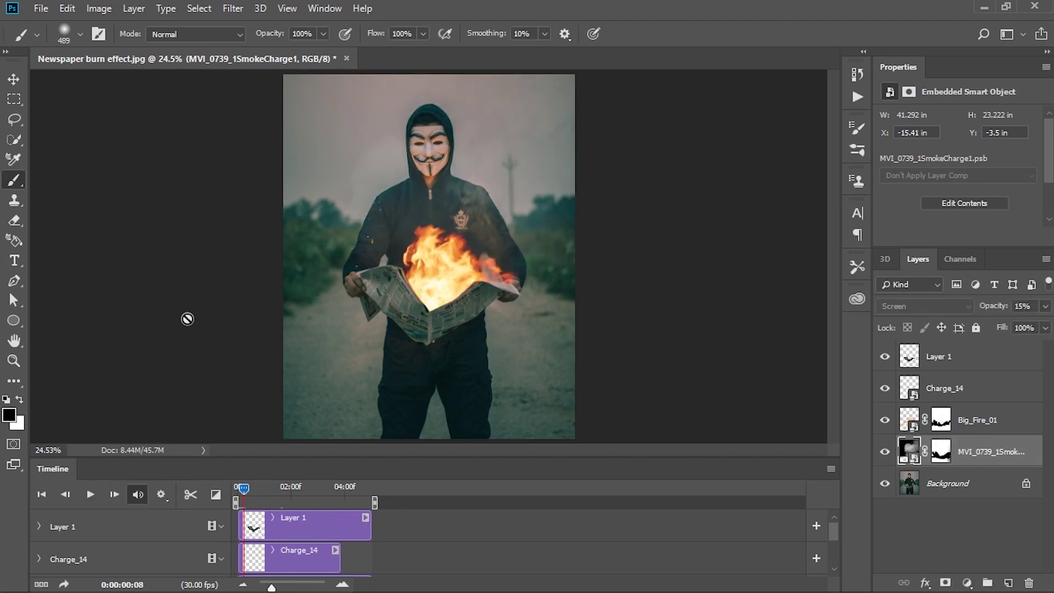
{"action": "key", "text": "ctrl+t"}
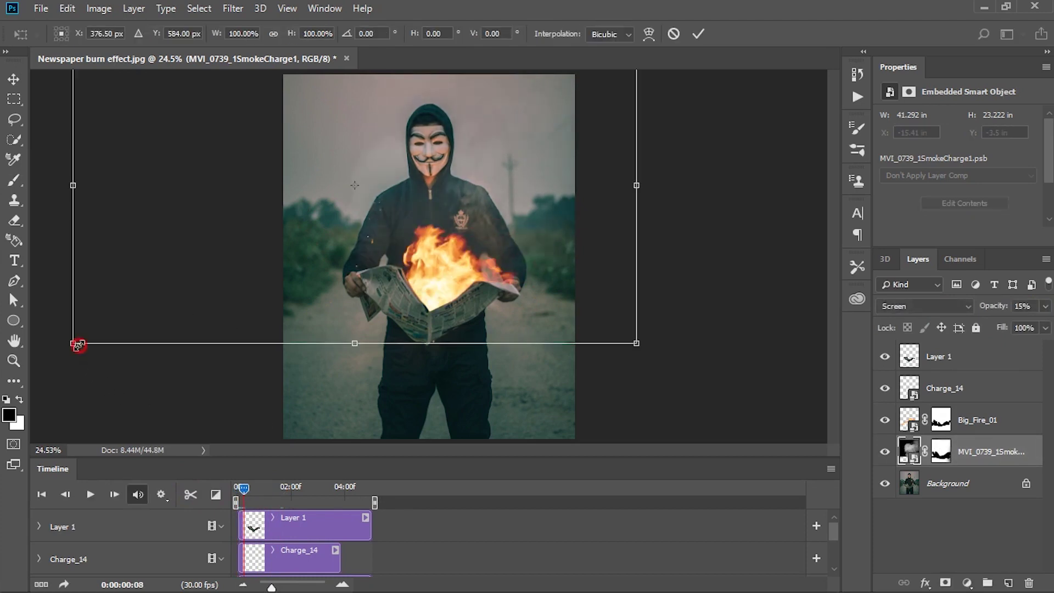
{"action": "left_click_drag", "start_coordinate": [73, 344], "coordinate": [158, 301]}
{"action": "left_click_drag", "start_coordinate": [428, 198], "coordinate": [463, 207]}
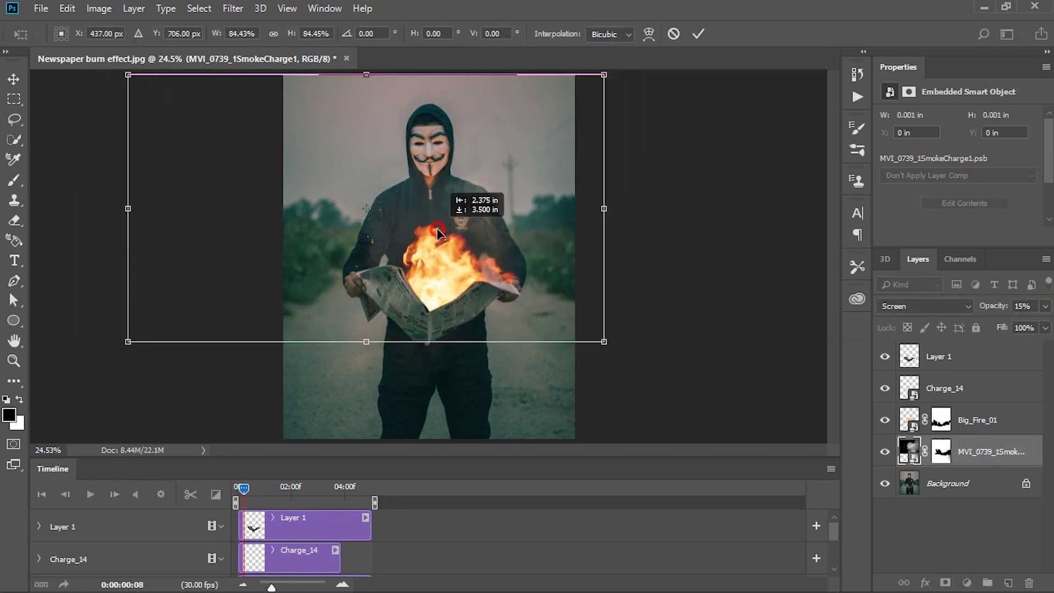
{"action": "key", "text": "Return"}
{"action": "key", "text": "b"}
{"action": "key", "text": "space"}
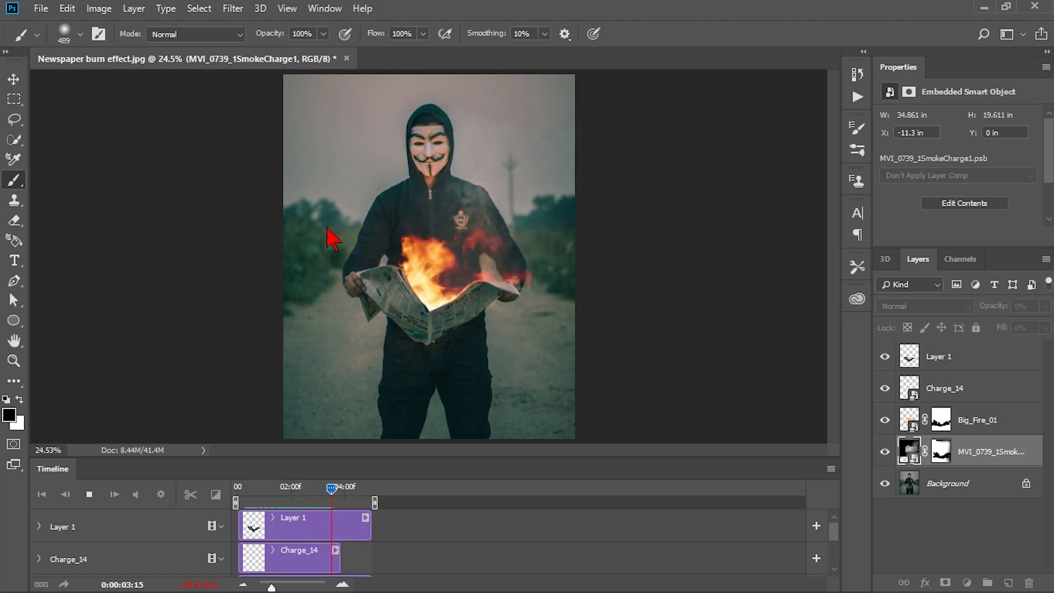
- Stop playback at 4:07 and duplicate the Charge_14 spark layer
{"action": "left_click", "coordinate": [348, 488]}
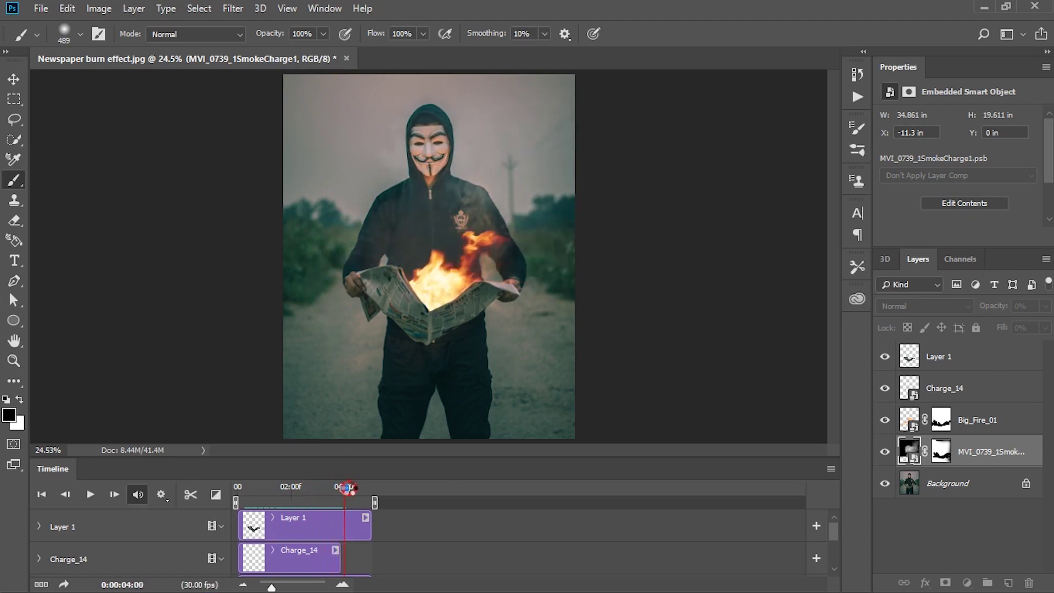
{"action": "left_click", "coordinate": [339, 557]}
{"action": "left_click_drag", "start_coordinate": [344, 556], "coordinate": [373, 560]}
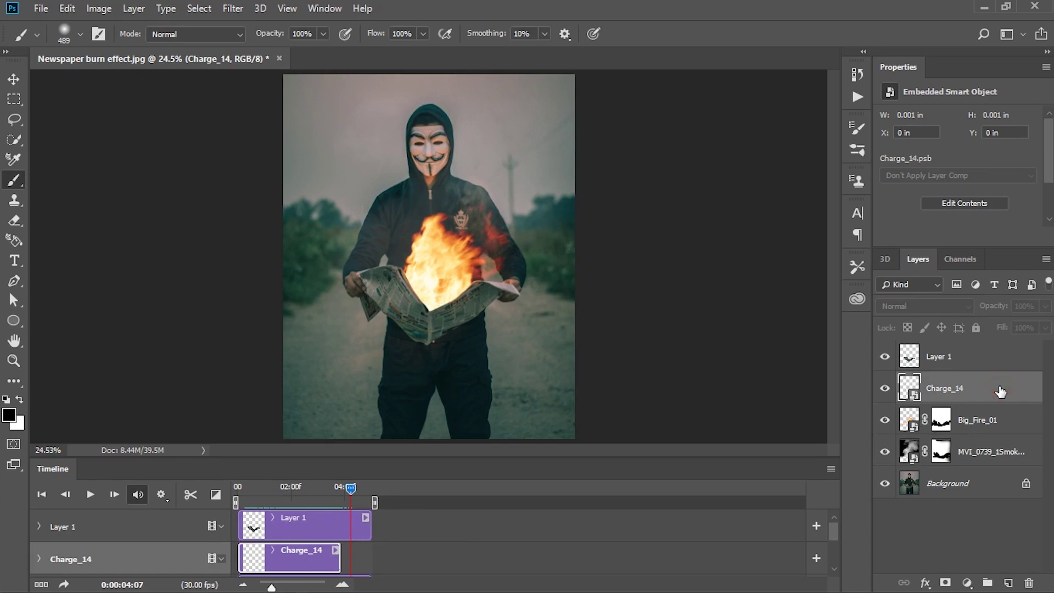
{"action": "key", "text": "ctrl+j"}
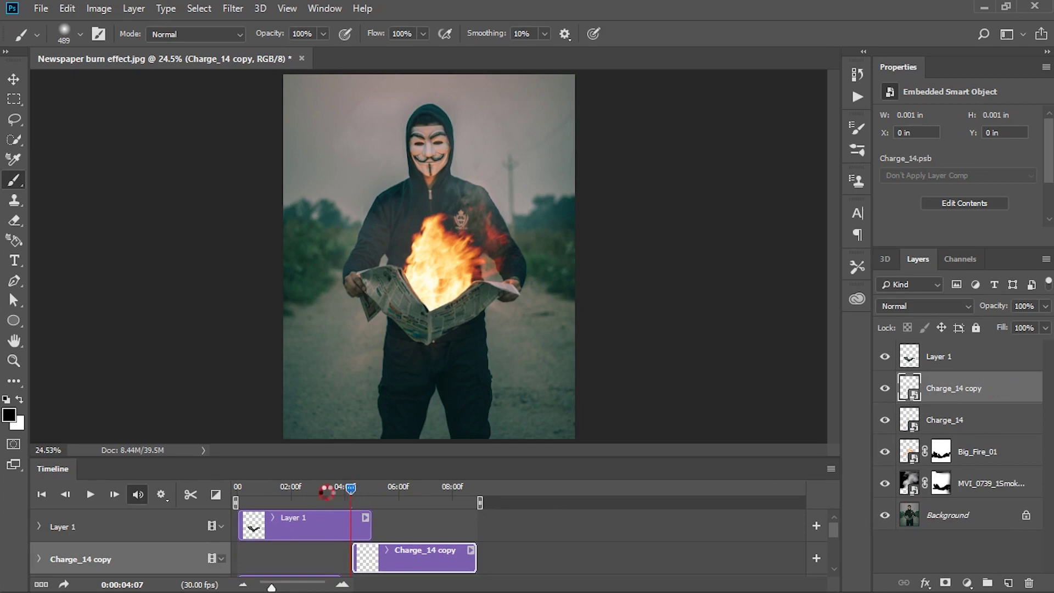
- Trim the Charge_14 copy clip to start at 03:14 and preview both spark bursts
{"action": "left_click_drag", "start_coordinate": [328, 491], "coordinate": [236, 488]}
{"action": "scroll", "coordinate": [393, 542], "scroll_direction": "down", "scroll_amount": 1}
{"action": "scroll", "coordinate": [341, 557], "scroll_direction": "down", "scroll_amount": 1}
{"action": "scroll", "coordinate": [336, 557], "scroll_direction": "up", "scroll_amount": 1}
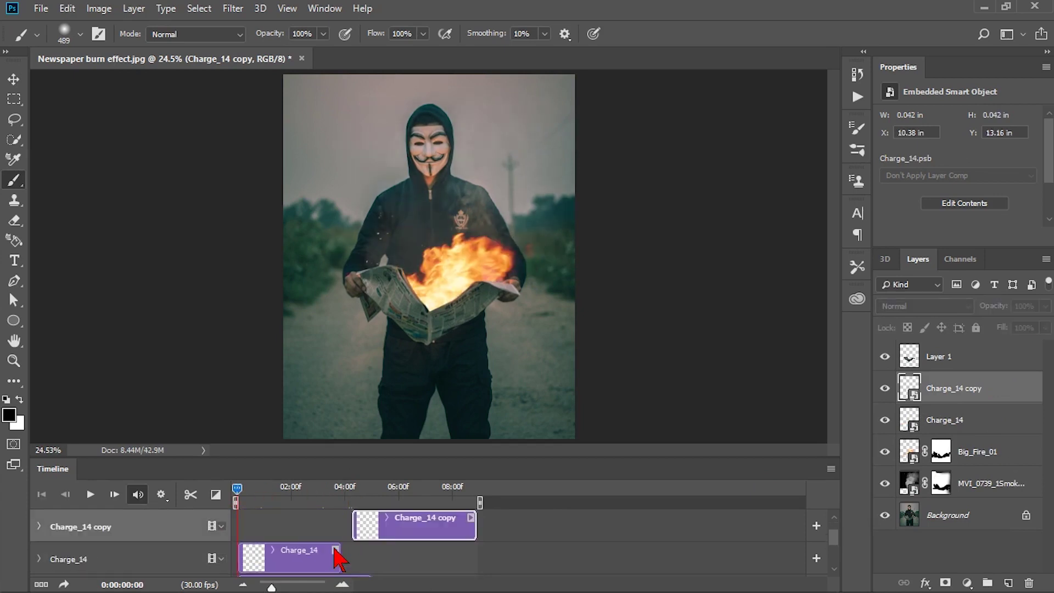
{"action": "left_click_drag", "start_coordinate": [432, 537], "coordinate": [318, 536]}
{"action": "scroll", "coordinate": [337, 555], "scroll_direction": "down", "scroll_amount": 1}
{"action": "scroll", "coordinate": [336, 557], "scroll_direction": "up", "scroll_amount": 1}
{"action": "scroll", "coordinate": [336, 557], "scroll_direction": "up", "scroll_amount": 1}
{"action": "scroll", "coordinate": [336, 557], "scroll_direction": "down", "scroll_amount": 1}
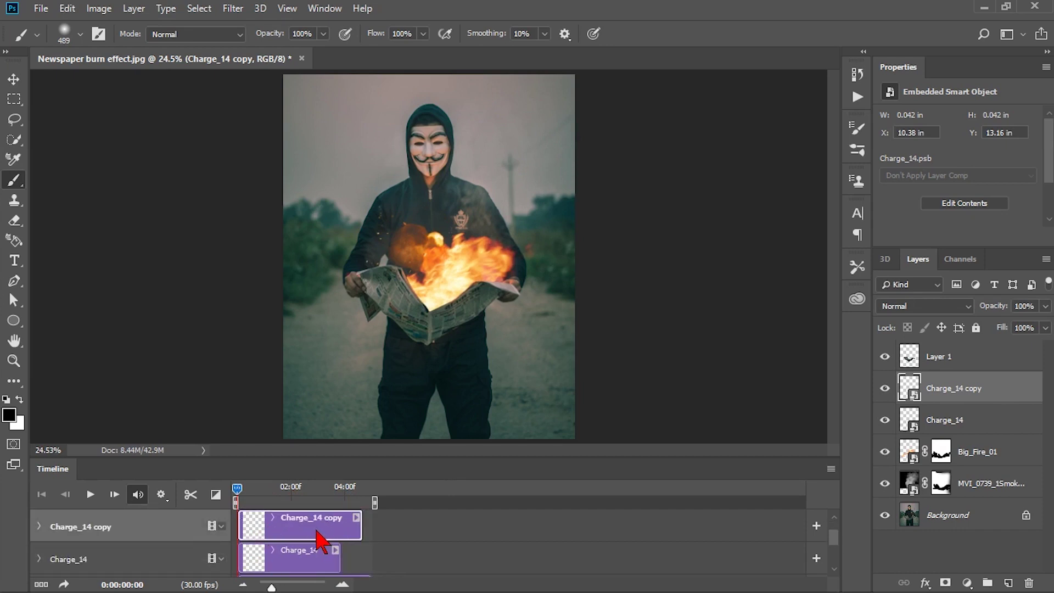
{"action": "left_click_drag", "start_coordinate": [321, 530], "coordinate": [335, 530]}
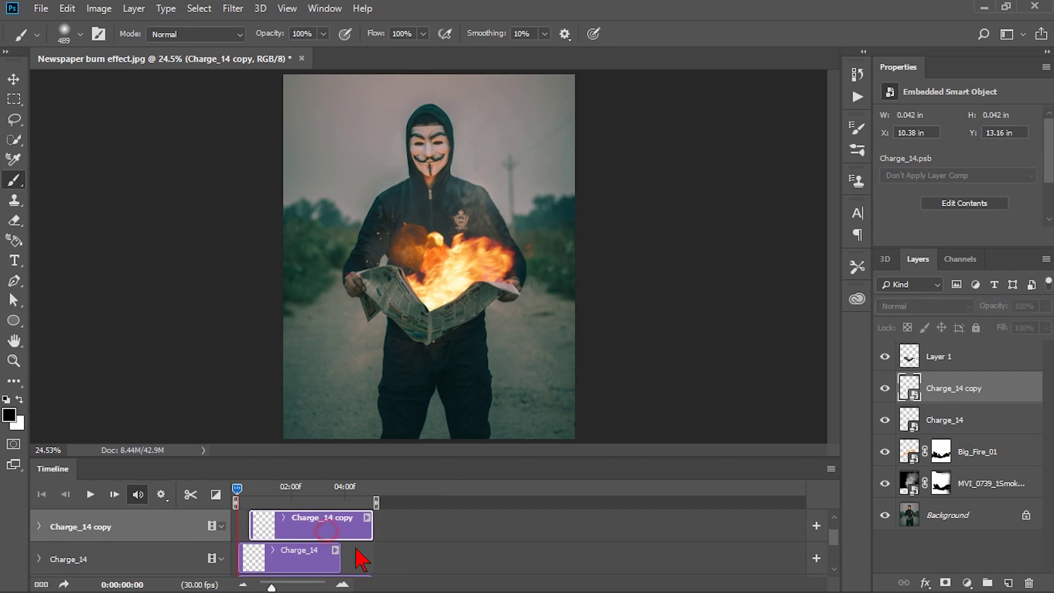
{"action": "scroll", "coordinate": [358, 560], "scroll_direction": "down", "scroll_amount": 1}
{"action": "scroll", "coordinate": [362, 568], "scroll_direction": "up", "scroll_amount": 2}
{"action": "scroll", "coordinate": [291, 566], "scroll_direction": "down", "scroll_amount": 1}
{"action": "left_click_drag", "start_coordinate": [252, 527], "coordinate": [326, 527]}
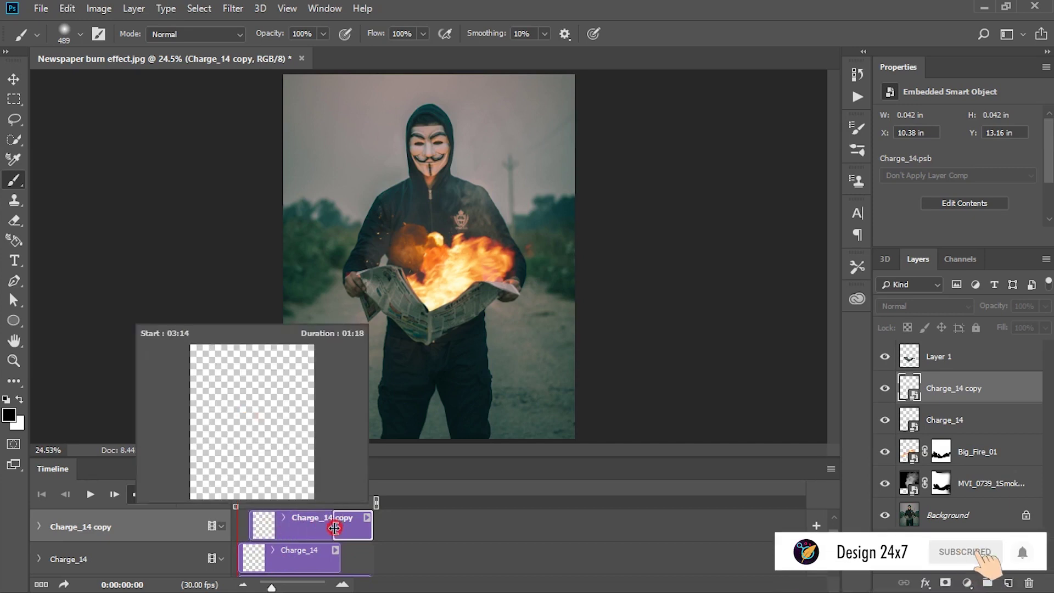
{"action": "left_click_drag", "start_coordinate": [335, 528], "coordinate": [332, 528]}
{"action": "key", "text": "space"}
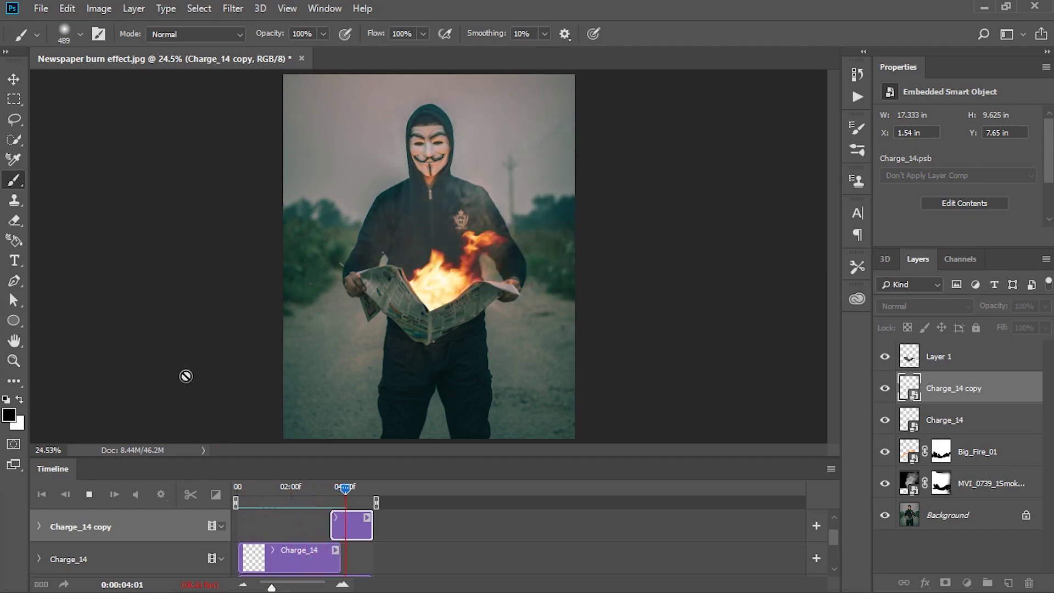
- Enlarge the canvas area above the Timeline and replay the newspaper animation to review it
{"action": "key", "text": "space"}
{"action": "left_click_drag", "start_coordinate": [254, 466], "coordinate": [248, 483]}
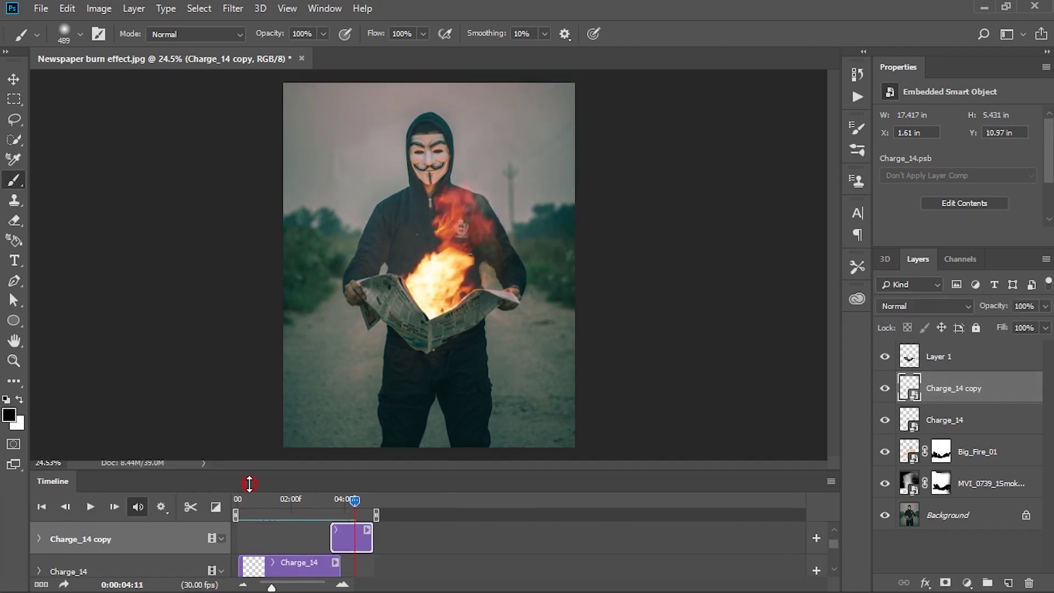
{"action": "key", "text": "space"}
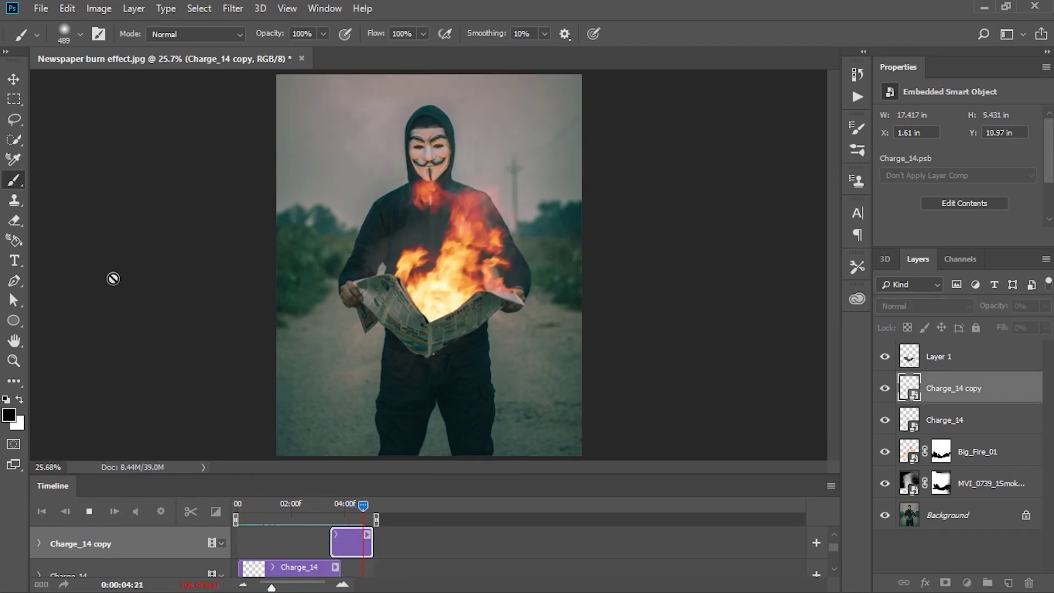
{"action": "key", "text": "space"}
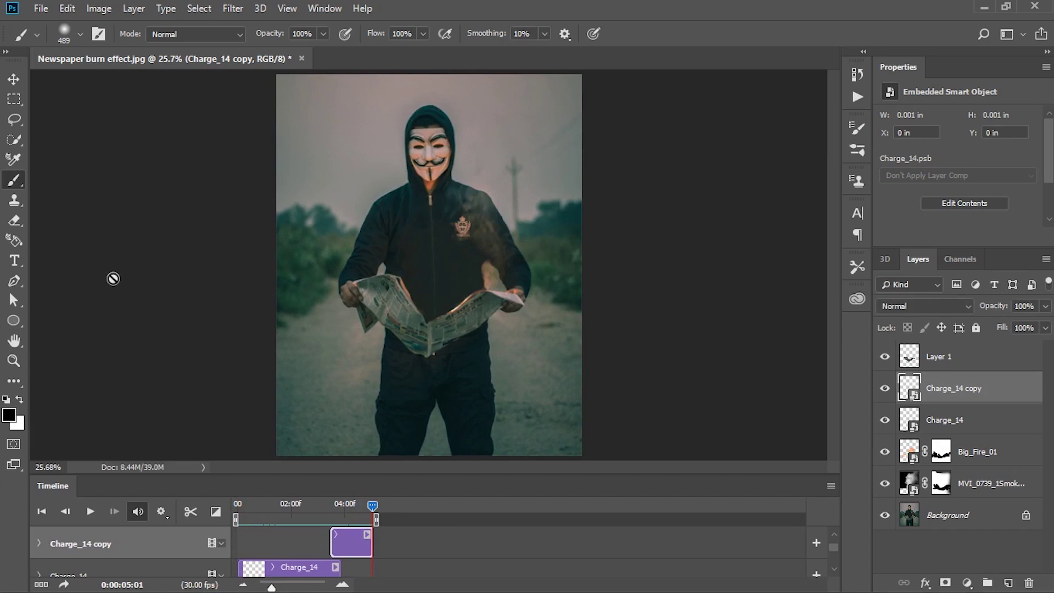
{"action": "key", "text": "space"}
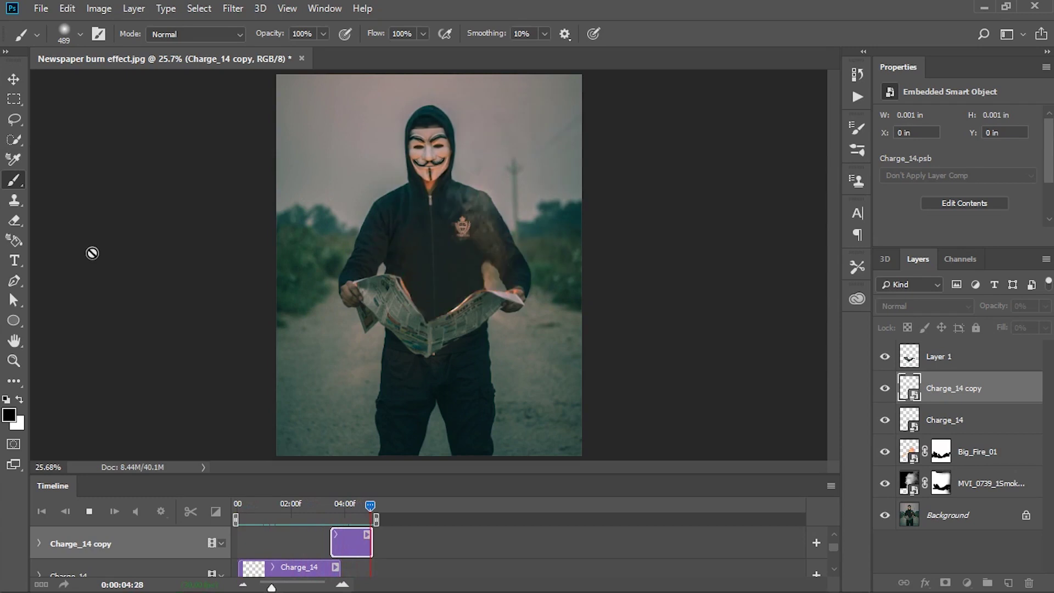
{"action": "key", "text": "space"}
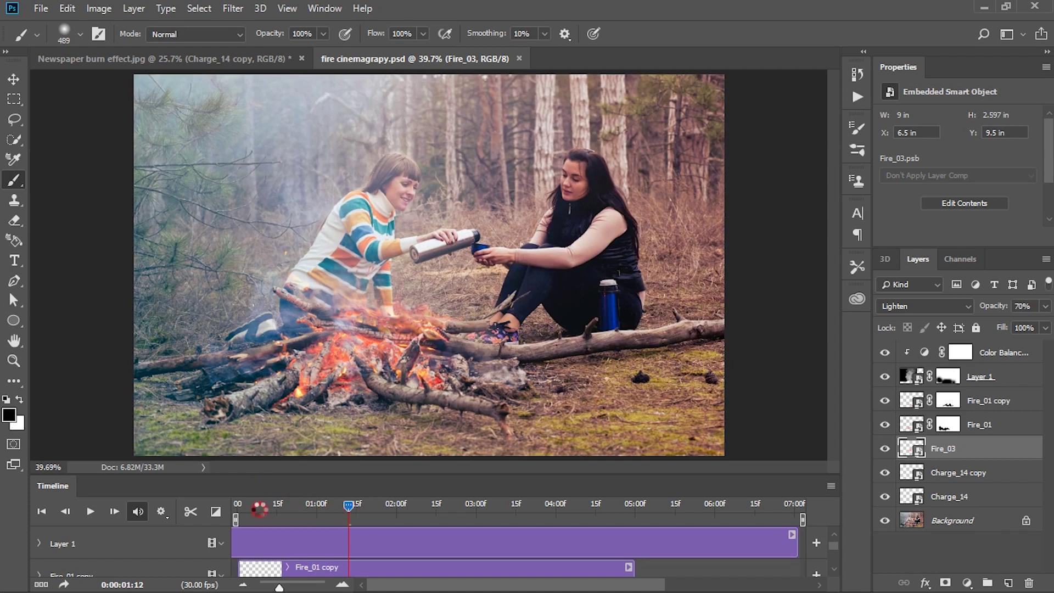
- Play the campfire animation from the start, then park the playhead at 0:00:00:22 and zoom in
{"action": "left_click", "coordinate": [231, 513]}
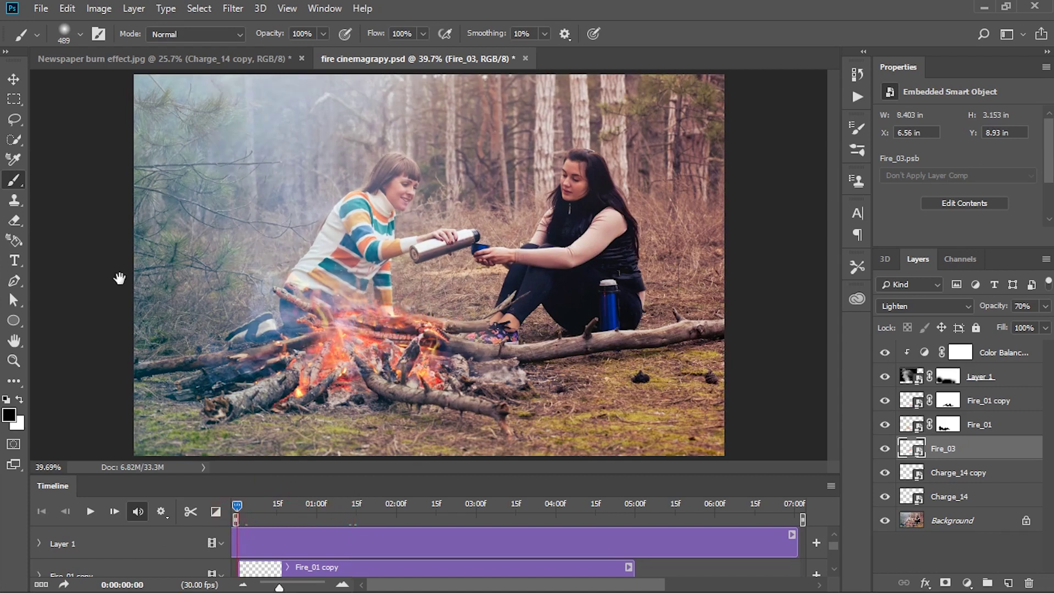
{"action": "key", "text": "space"}
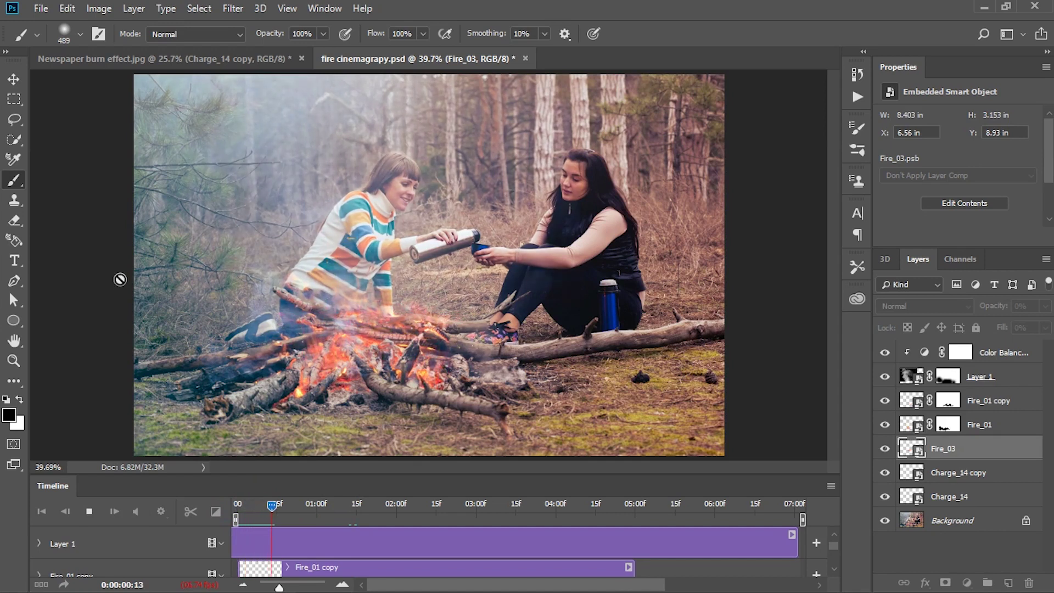
{"action": "key", "text": "space"}
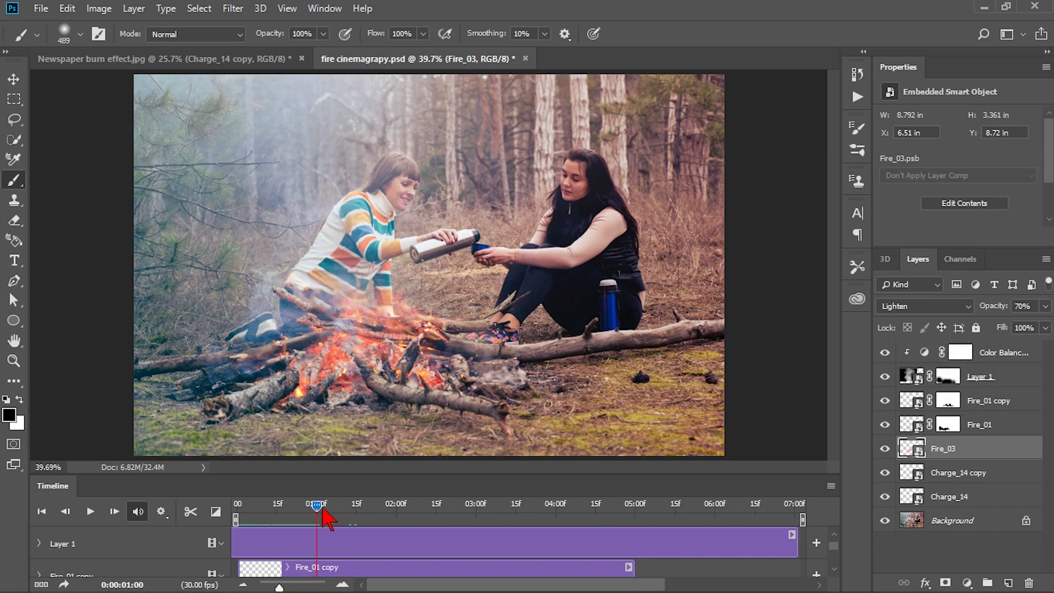
{"action": "left_click_drag", "start_coordinate": [322, 508], "coordinate": [295, 508]}
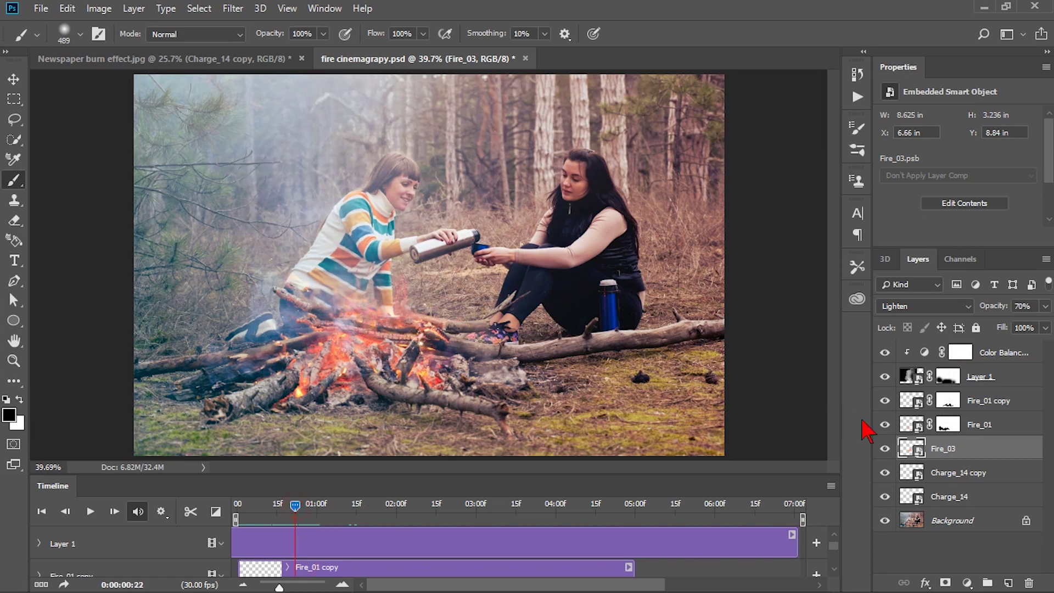
{"action": "scroll", "coordinate": [403, 351], "scroll_direction": "up", "scroll_amount": 5}
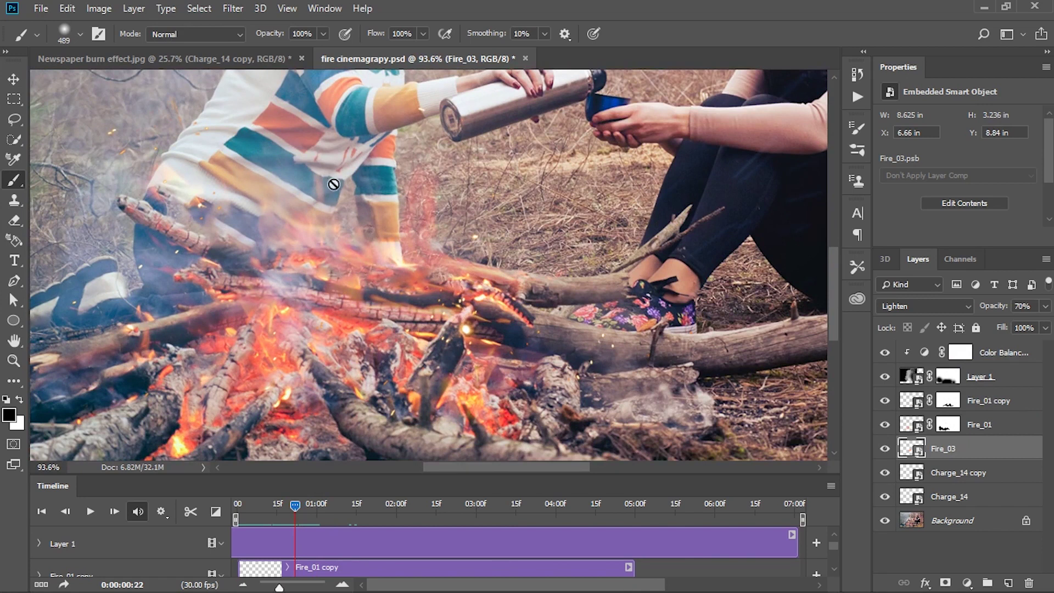
- Move the Fire_01 copy flames up and to the right over the campfire
{"action": "left_click", "coordinate": [14, 79]}
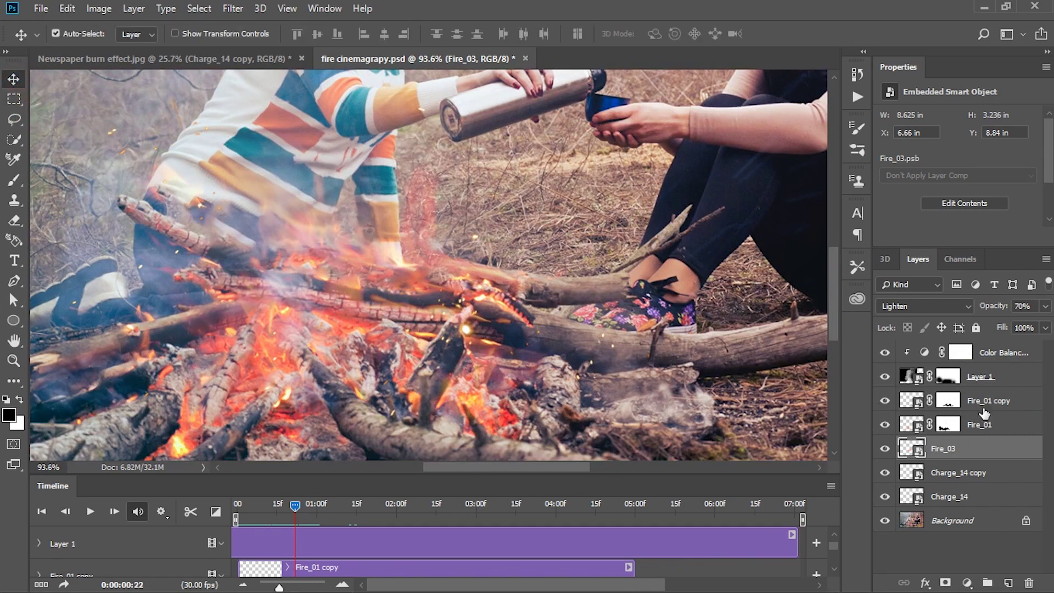
{"action": "left_click", "coordinate": [1001, 401]}
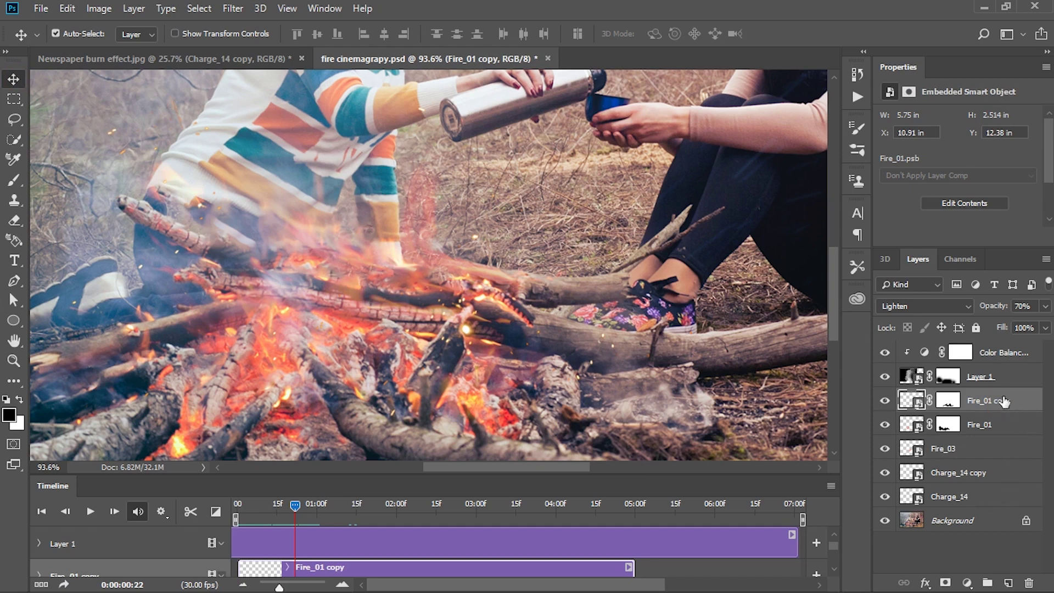
{"action": "key", "text": "ctrl+t"}
{"action": "left_click_drag", "start_coordinate": [459, 411], "coordinate": [481, 371]}
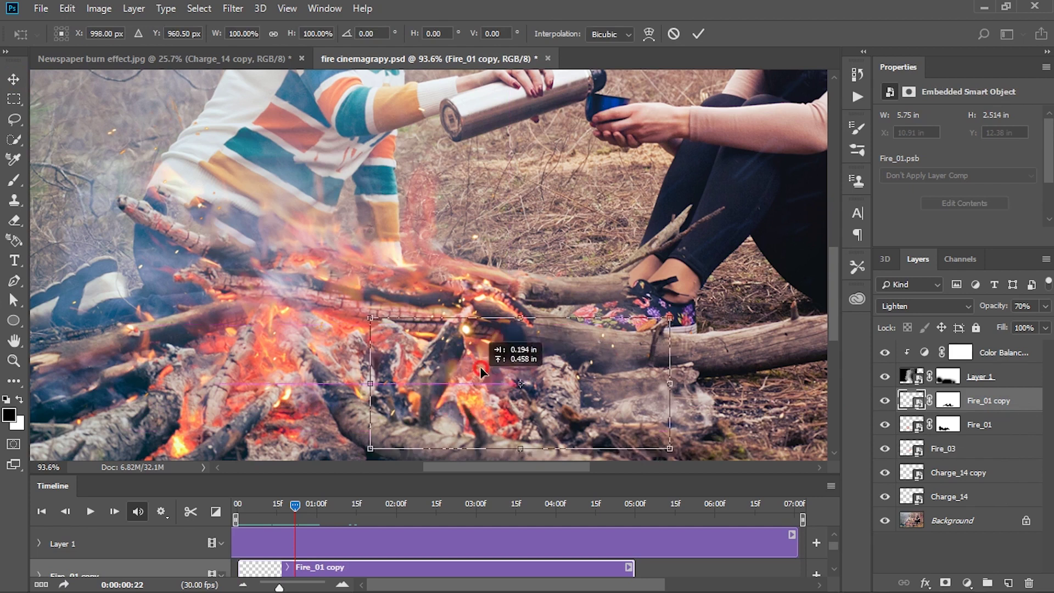
{"action": "key", "text": "Return"}
{"action": "key", "text": "space"}
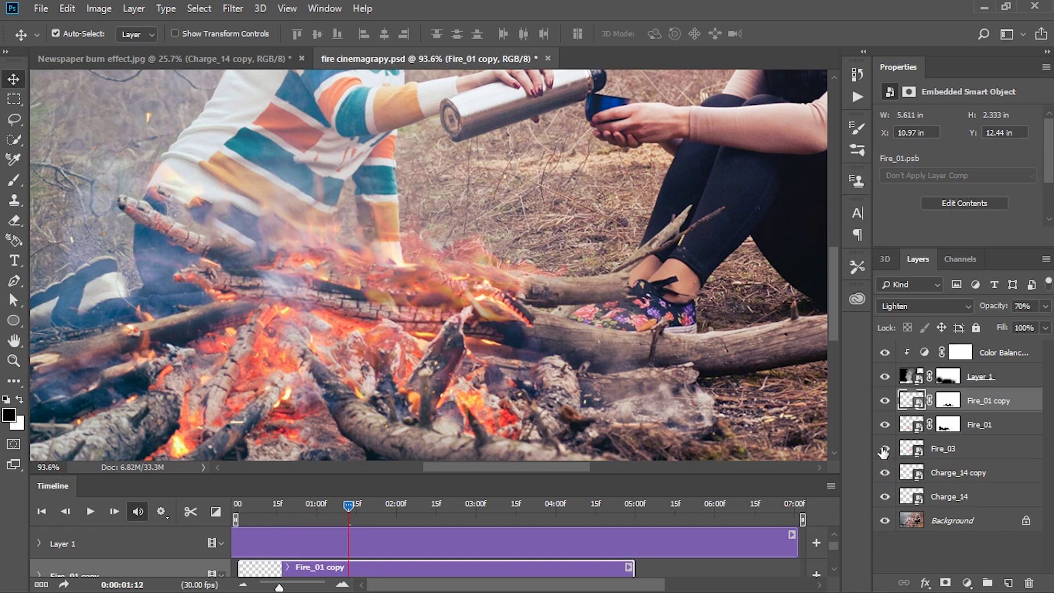
- Move the Fire_03 flames up and to the right
{"action": "left_click", "coordinate": [983, 449]}
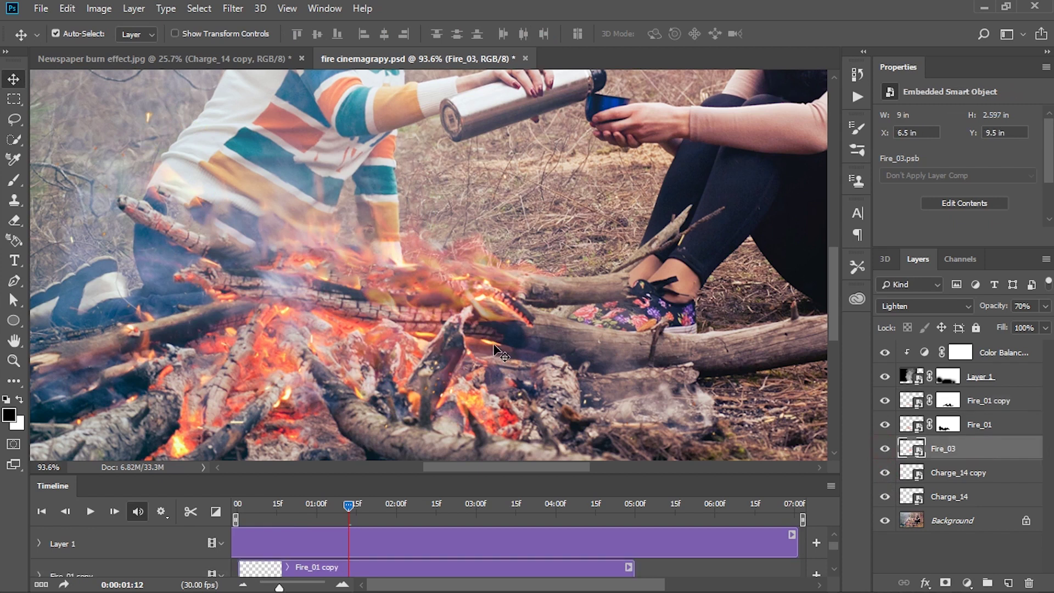
{"action": "key", "text": "ctrl+t"}
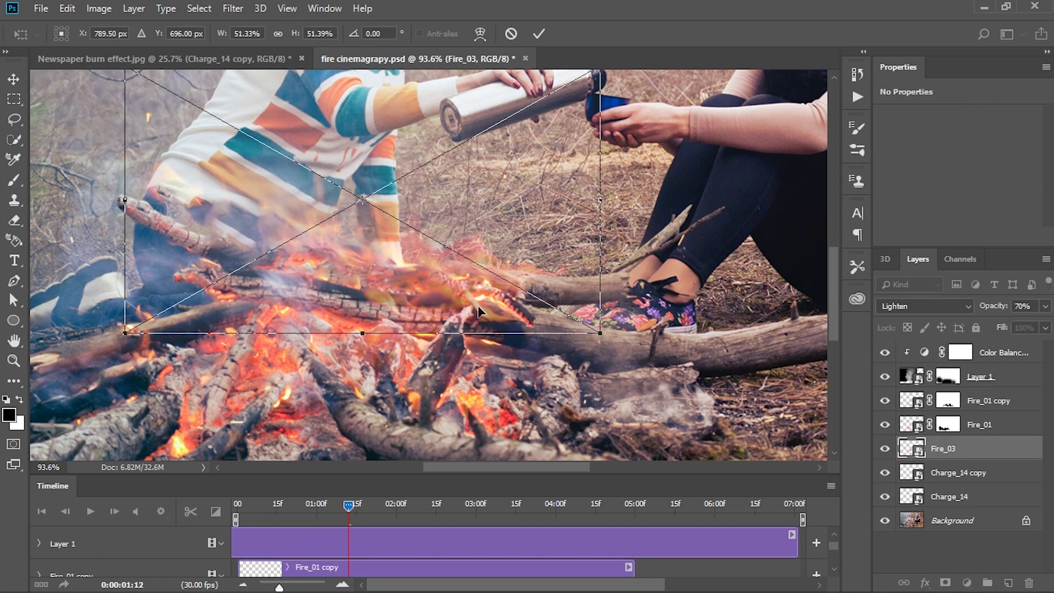
{"action": "left_click_drag", "start_coordinate": [477, 311], "coordinate": [525, 235]}
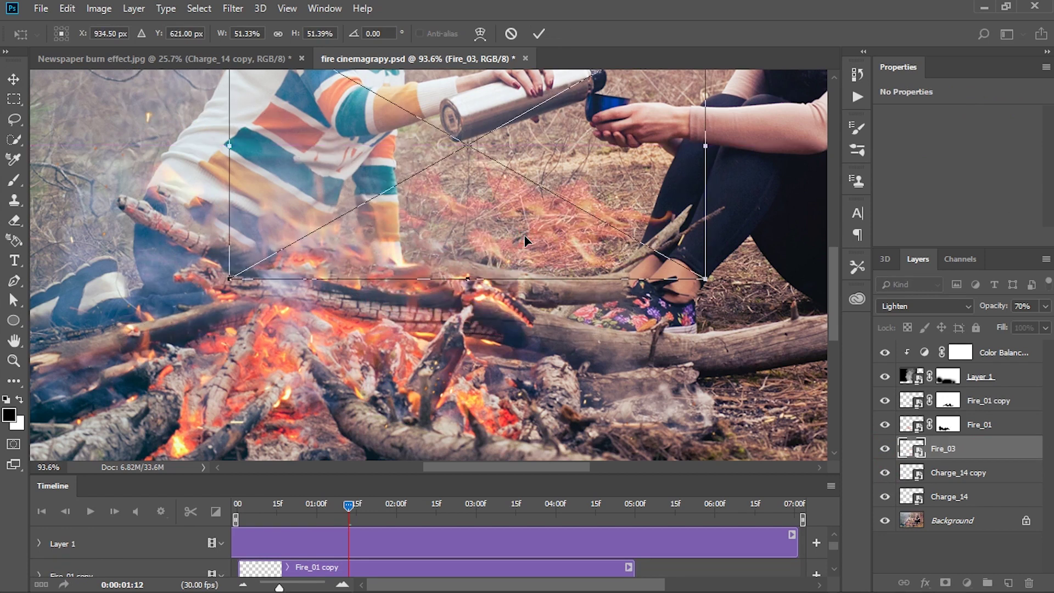
{"action": "key", "text": "Return"}
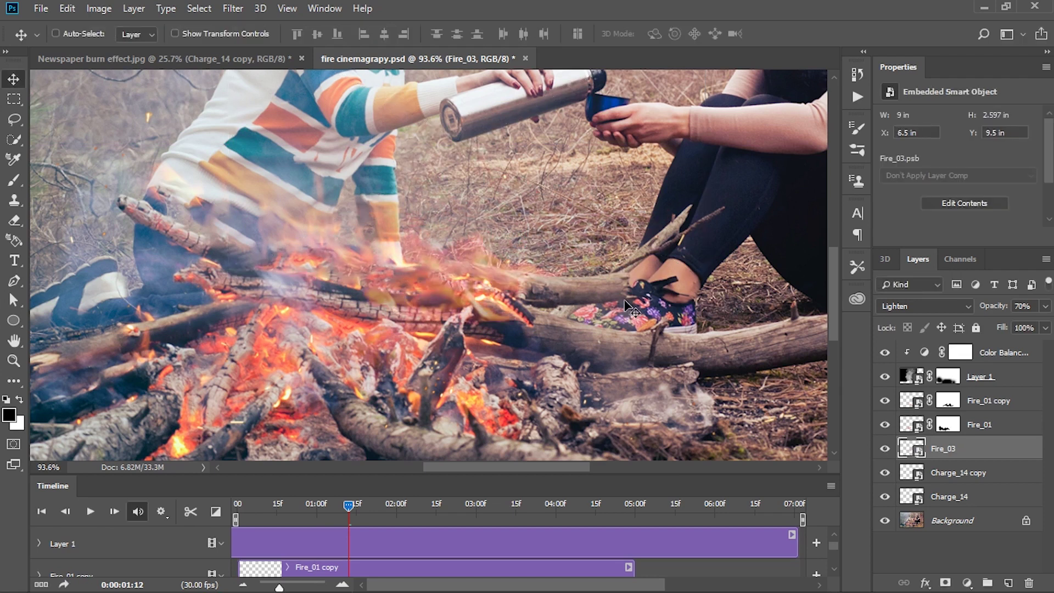
- Warp Fire_03 upward into a taller fire, commit it, and zoom out to fit
{"action": "key", "text": "ctrl+t"}
{"action": "right_click", "coordinate": [235, 197]}
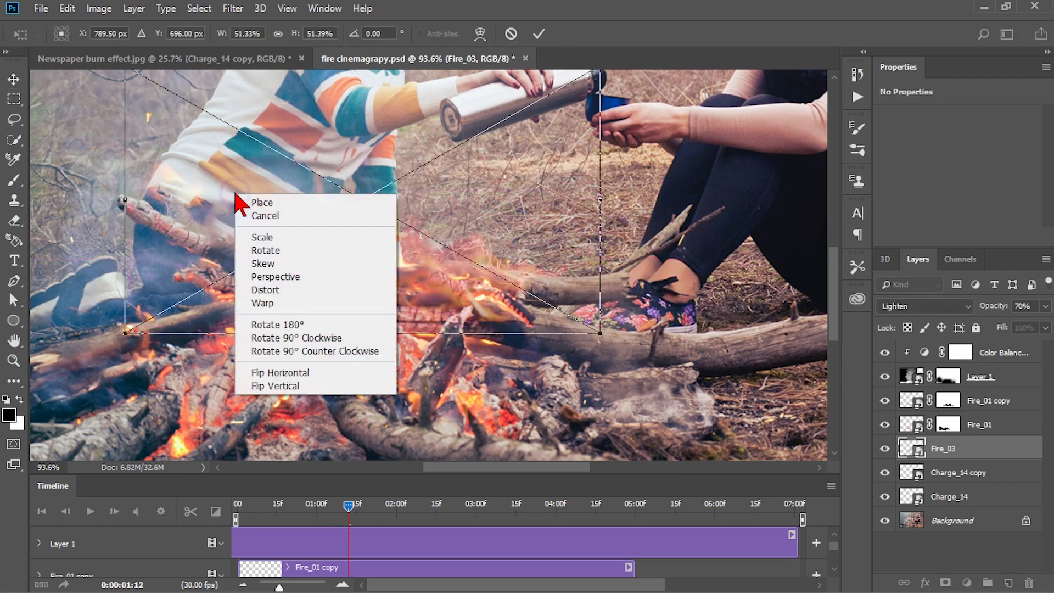
{"action": "left_click", "coordinate": [262, 303]}
{"action": "mouse_move", "coordinate": [275, 258]}
{"action": "left_mouse_down"}
{"action": "mouse_move", "coordinate": [437, 176]}
{"action": "mouse_move", "coordinate": [525, 255]}
{"action": "mouse_move", "coordinate": [366, 236]}
{"action": "mouse_move", "coordinate": [393, 250]}
{"action": "mouse_move", "coordinate": [337, 227]}
{"action": "mouse_move", "coordinate": [358, 225]}
{"action": "mouse_move", "coordinate": [460, 284]}
{"action": "mouse_move", "coordinate": [340, 226]}
{"action": "mouse_move", "coordinate": [282, 236]}
{"action": "mouse_move", "coordinate": [380, 282]}
{"action": "mouse_move", "coordinate": [503, 313]}
{"action": "mouse_move", "coordinate": [553, 304]}
{"action": "mouse_move", "coordinate": [603, 345]}
{"action": "mouse_move", "coordinate": [714, 361]}
{"action": "left_mouse_up"}
{"action": "left_click_drag", "start_coordinate": [635, 306], "coordinate": [621, 180]}
{"action": "key", "text": "Return"}
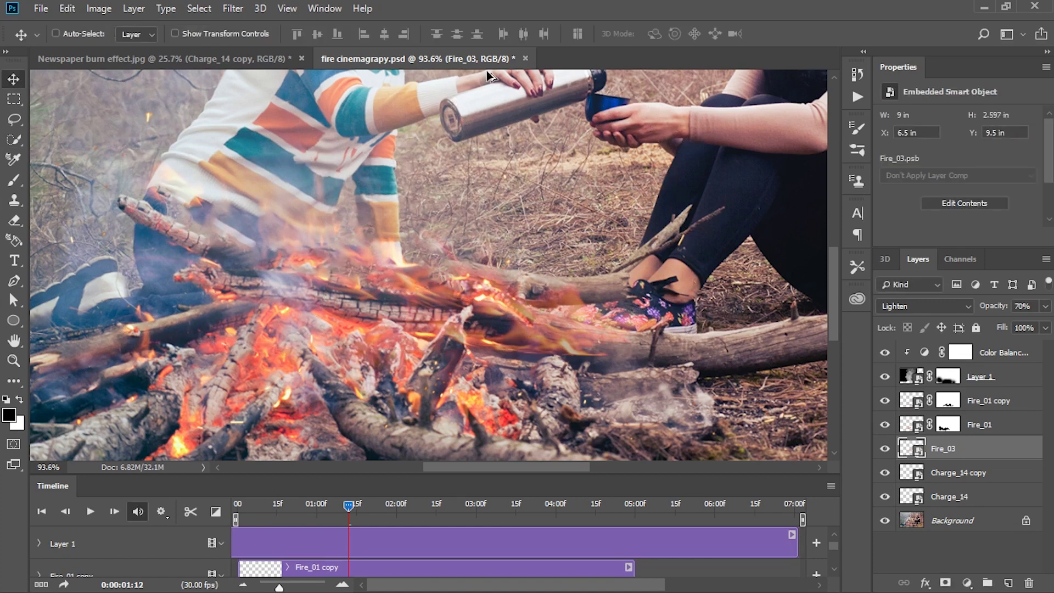
{"action": "key", "text": "ctrl+0"}
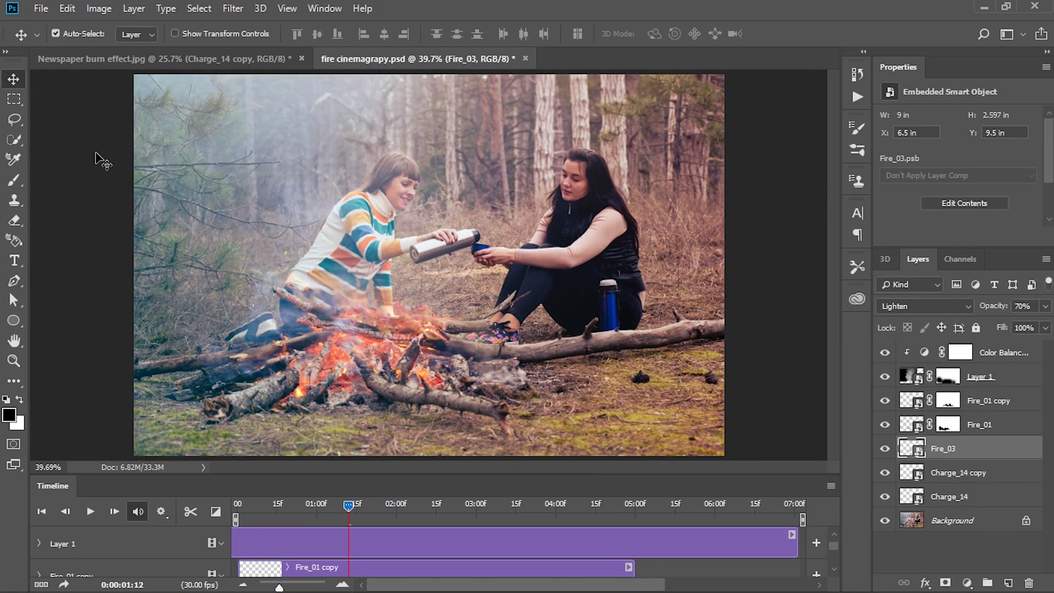
- Return to the Newspaper burn effect document and preview its animation from the first frame
{"action": "left_click", "coordinate": [145, 60]}
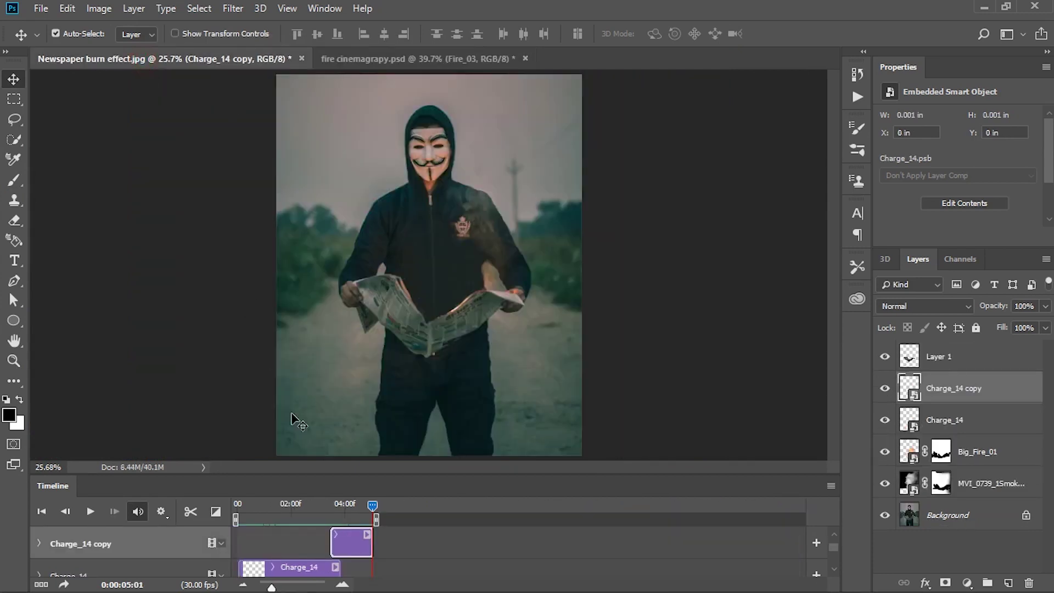
{"action": "left_click_drag", "start_coordinate": [373, 504], "coordinate": [223, 518]}
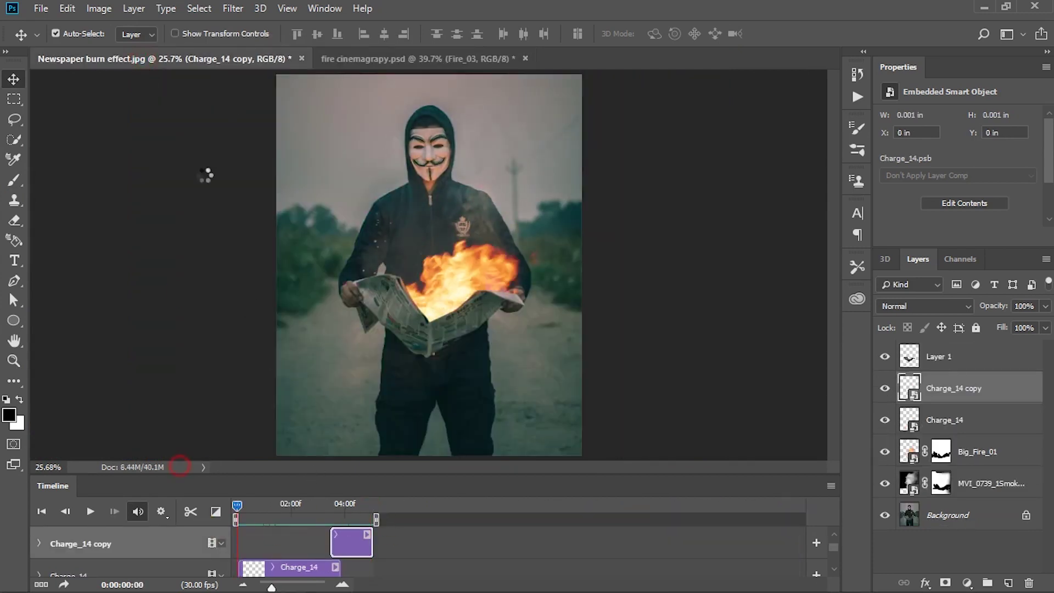
{"action": "key", "text": "space"}
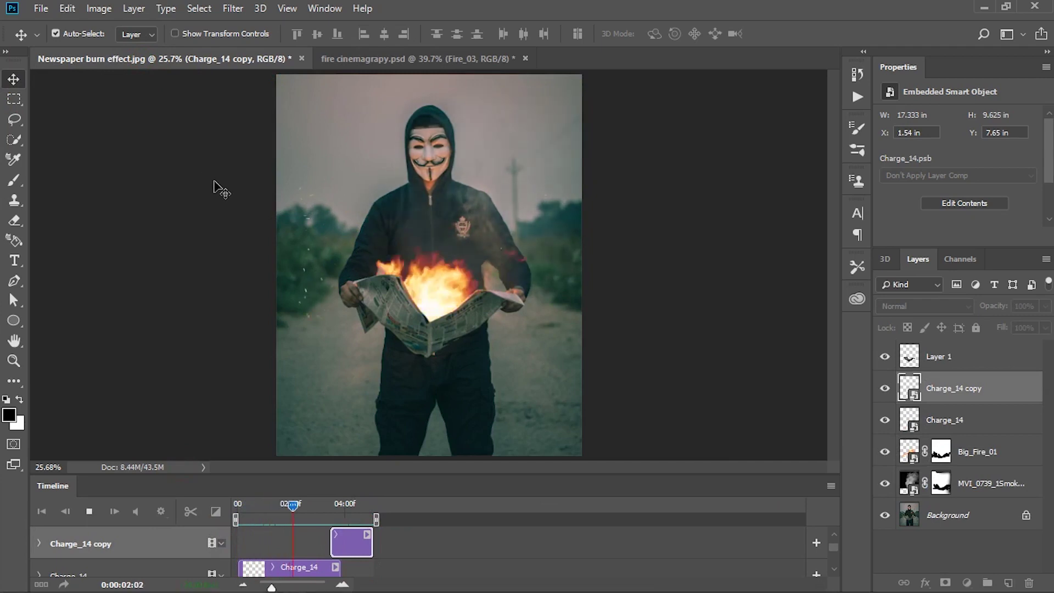
{"action": "key", "text": "space"}
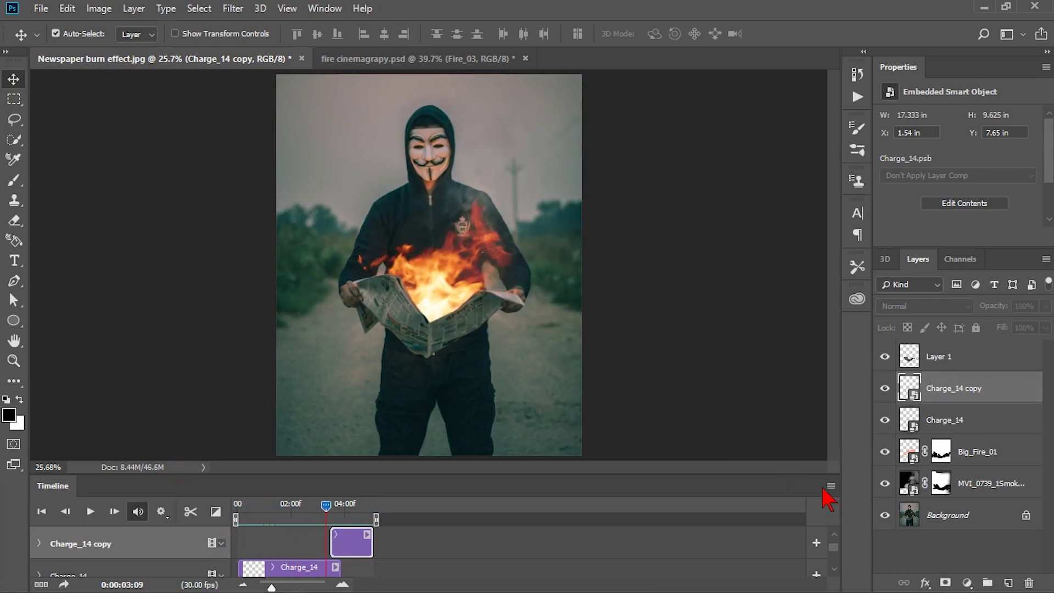
{"action": "left_click", "coordinate": [830, 486]}
- Render the animation to Newspaper burn effect.mp4 on the Desktop with the H.264 High Quality preset
{"action": "left_click", "coordinate": [876, 433]}
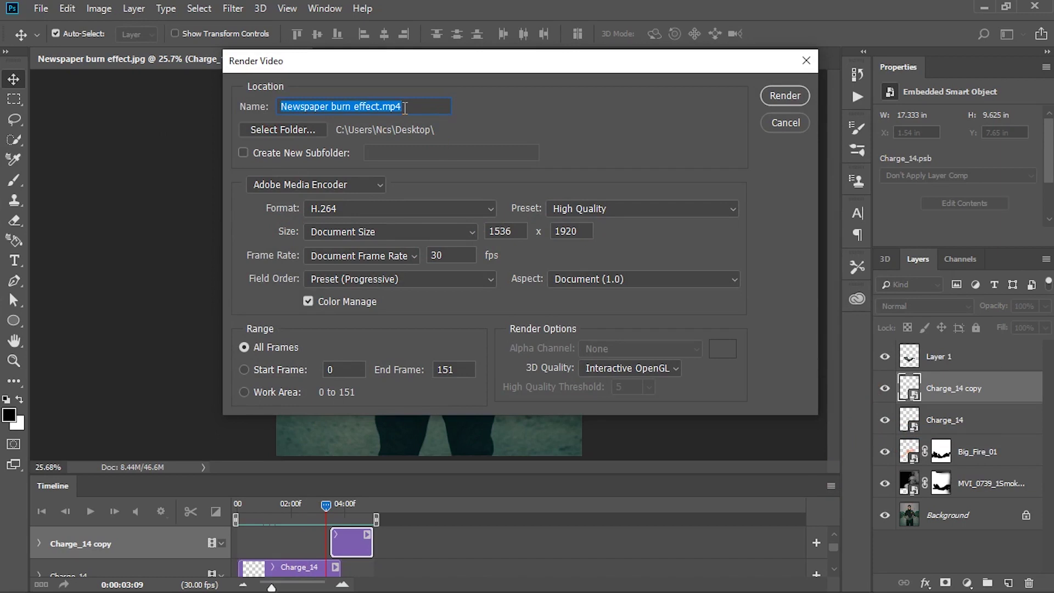
{"action": "left_click", "coordinate": [261, 134]}
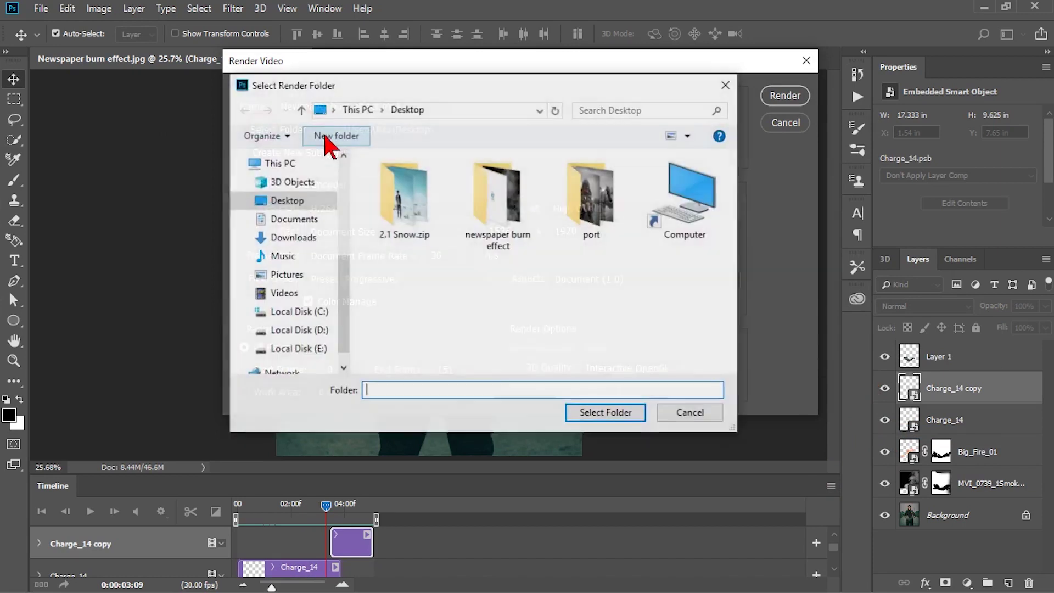
{"action": "left_click", "coordinate": [727, 85]}
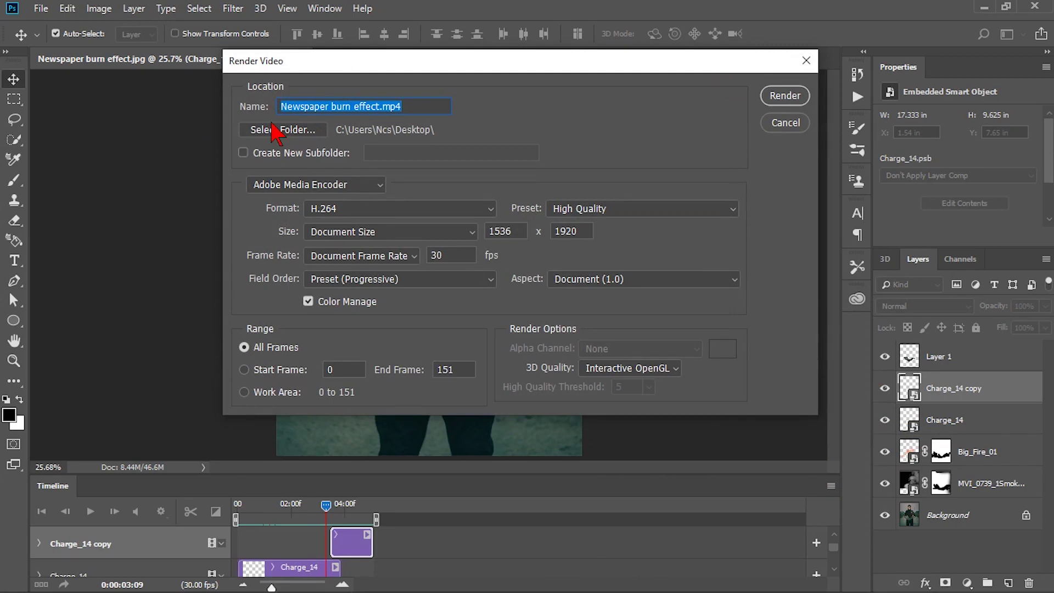
{"action": "left_click", "coordinate": [615, 212]}
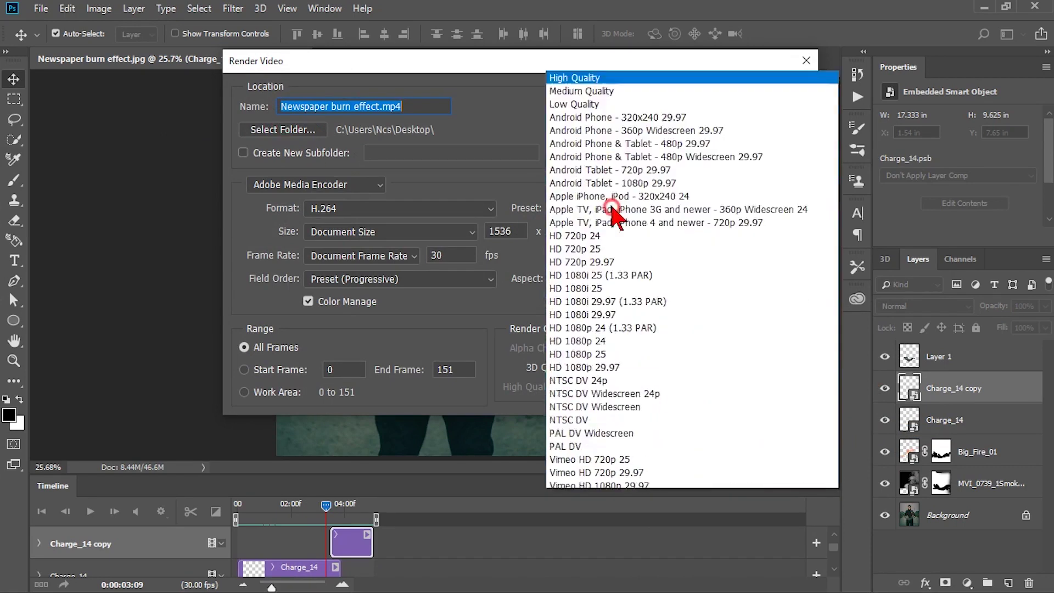
{"action": "left_click", "coordinate": [709, 8]}
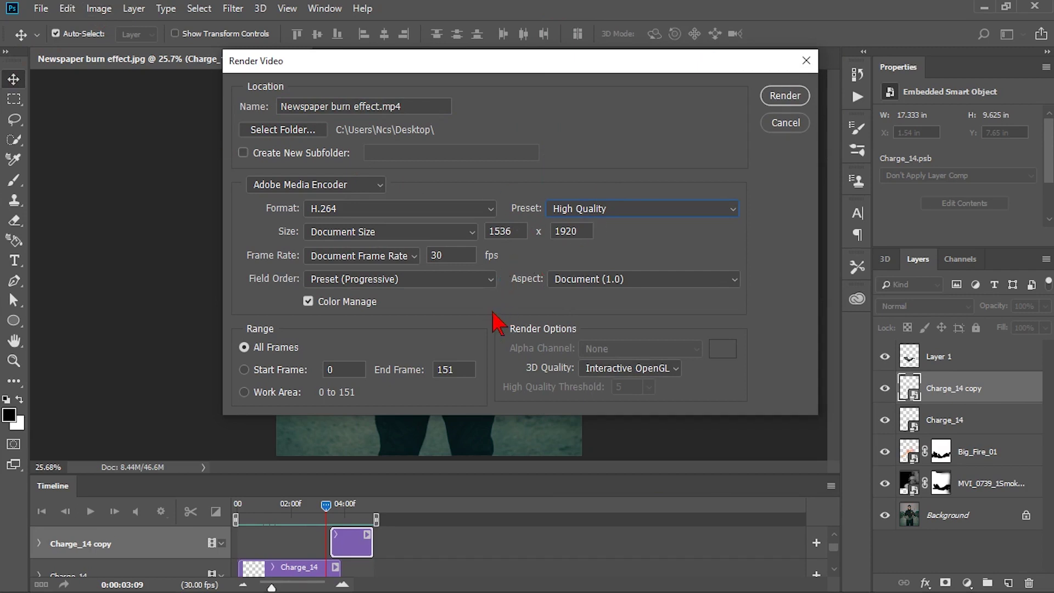
{"action": "left_click", "coordinate": [777, 101]}
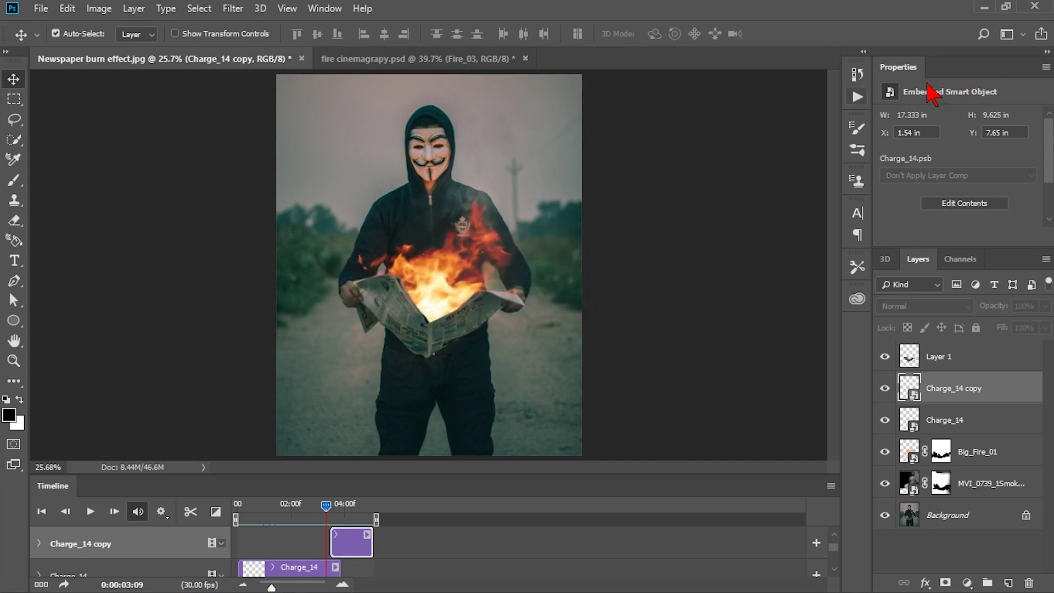
- Minimize Photoshop and File Explorer and open the rendered Newspaper burn effect video
{"action": "left_click", "coordinate": [984, 7]}
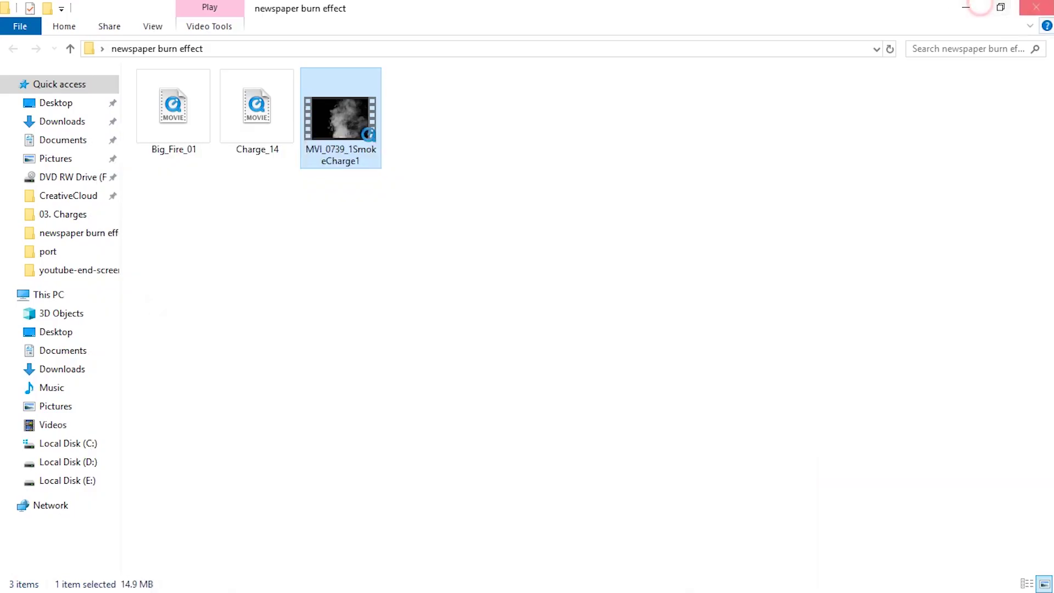
{"action": "left_click", "coordinate": [967, 8]}
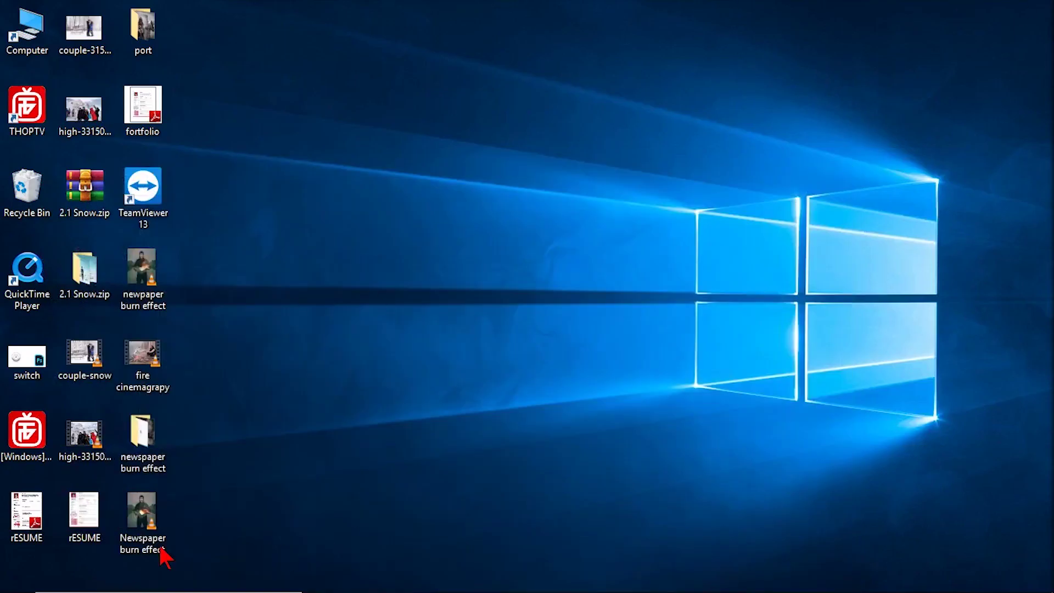
{"action": "double_click", "coordinate": [146, 521]}
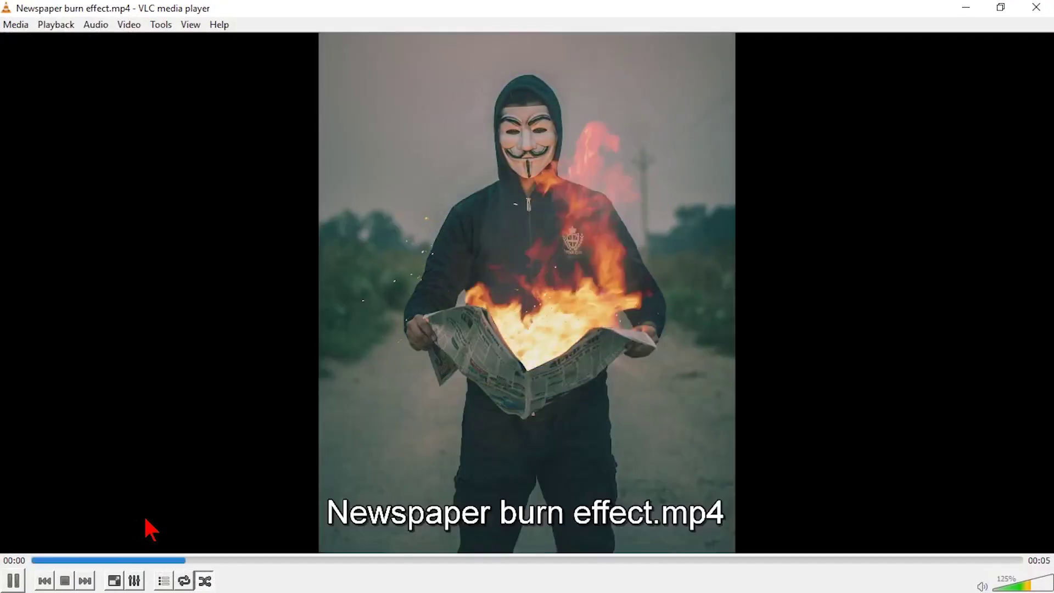
- Play 'Newspaper burn effect.mp4' full screen in VLC to watch the animated fire
{"action": "double_click", "coordinate": [111, 363]}
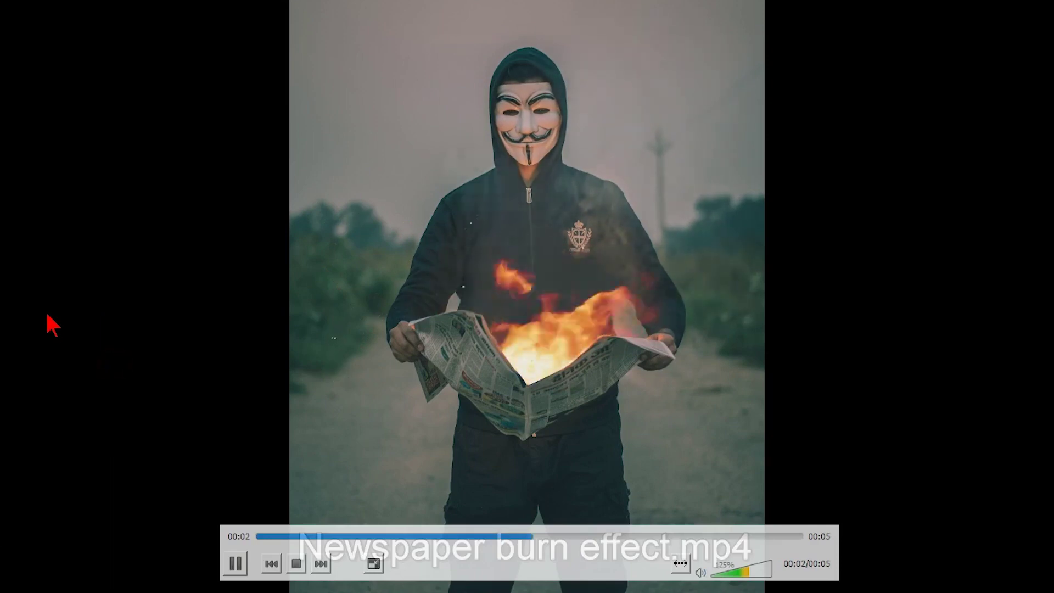